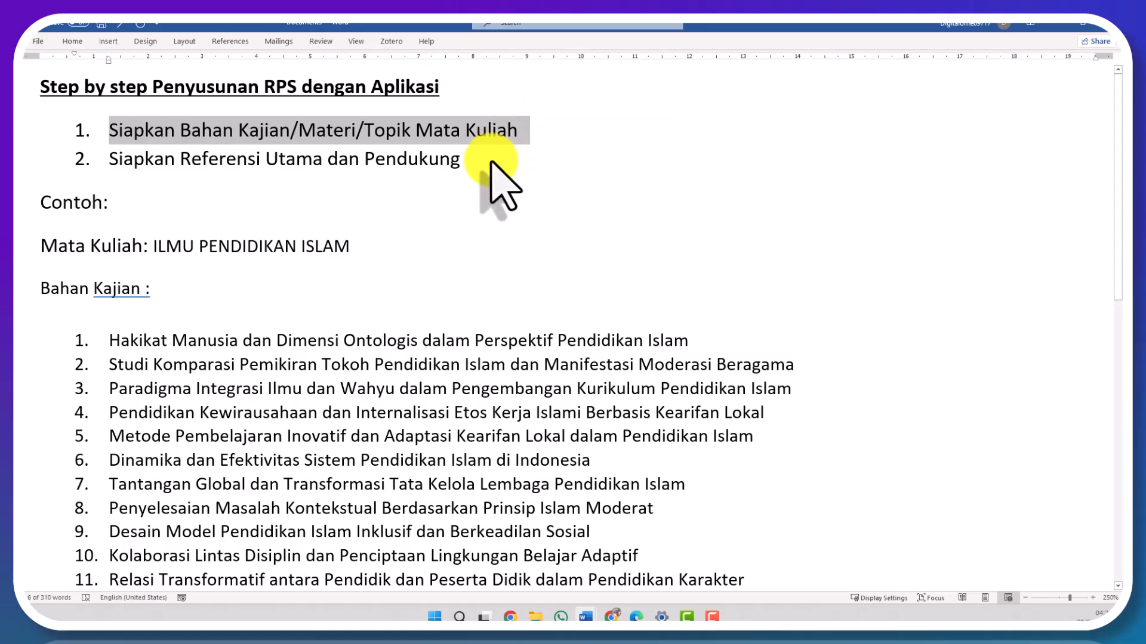
# Review the RPS preparation notes: required materials, the example course Ilmu Pendidikan Islam, its Bahan Kajian topics and the Pustaka references
pyautogui.moveTo(483, 162); pyautogui.dragTo(90, 170)
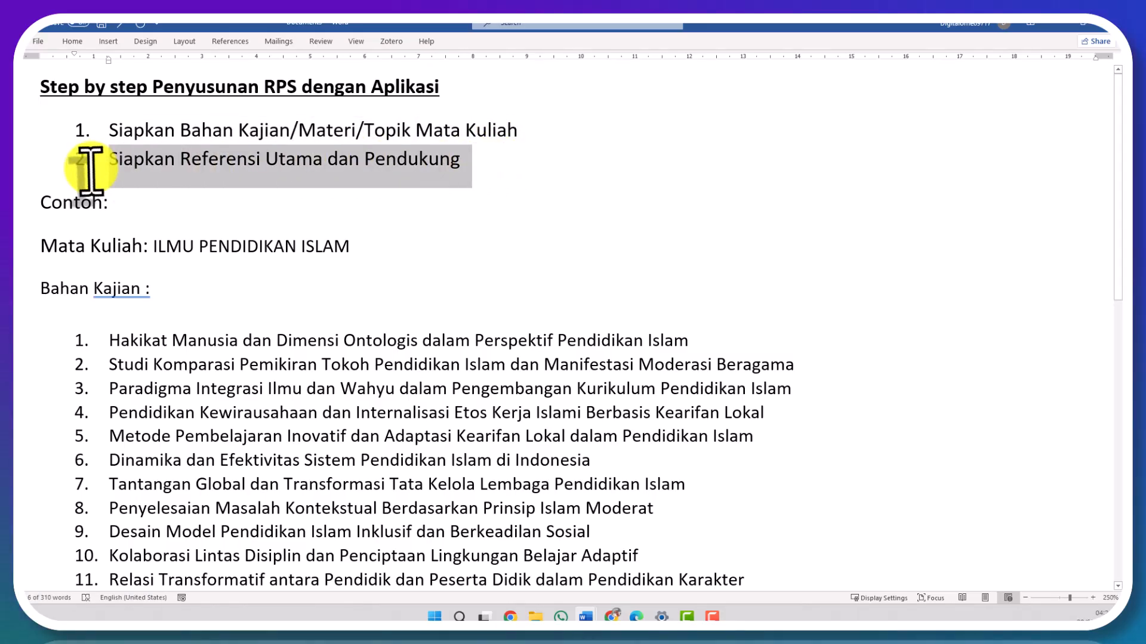
pyautogui.scroll(-3, 92, 225)
pyautogui.scroll(3, 89, 215)
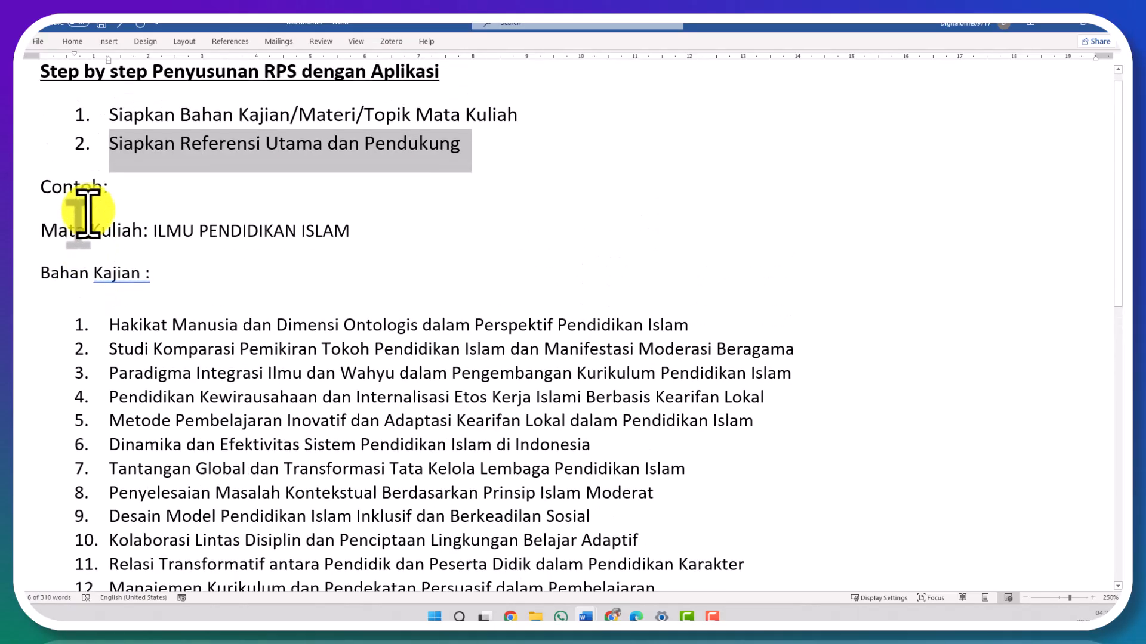
pyautogui.scroll(1, 88, 212)
pyautogui.click(30, 248)
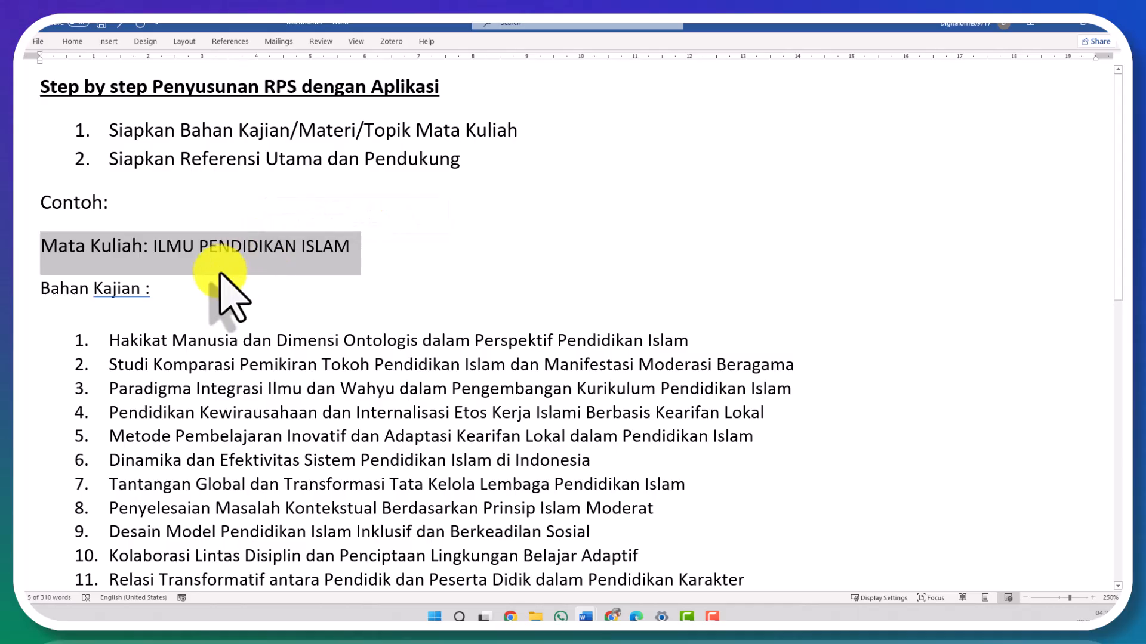
pyautogui.scroll(-3, 77, 205)
pyautogui.scroll(1, 102, 174)
pyautogui.moveTo(109, 200); pyautogui.dragTo(371, 435)
pyautogui.scroll(-3, 370, 435)
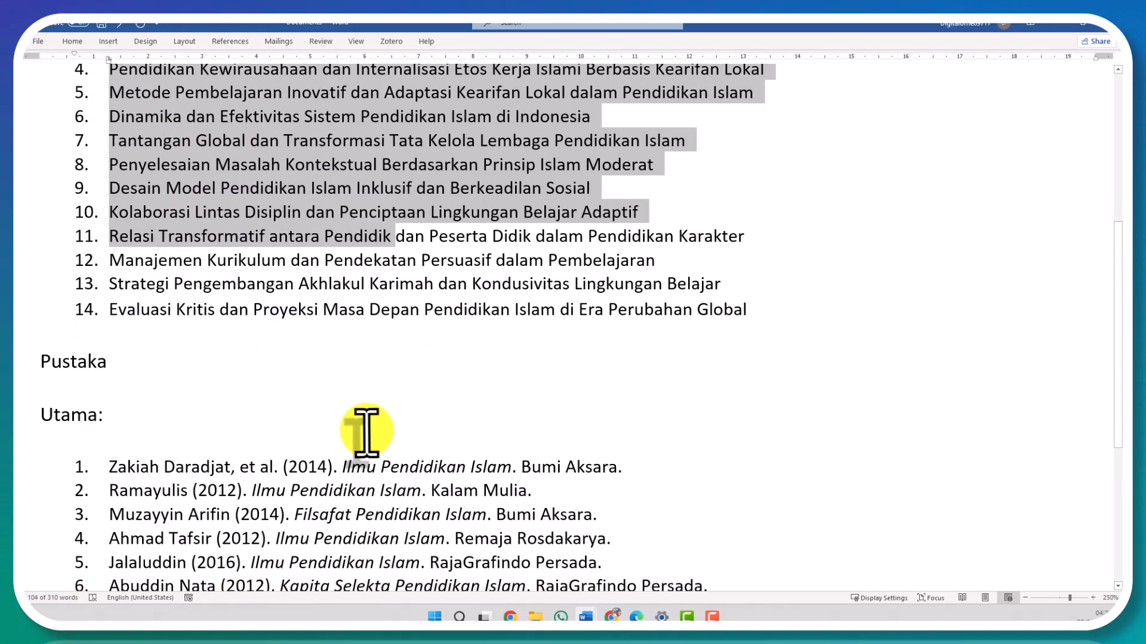
pyautogui.scroll(-6, 256, 379)
pyautogui.scroll(4, 231, 382)
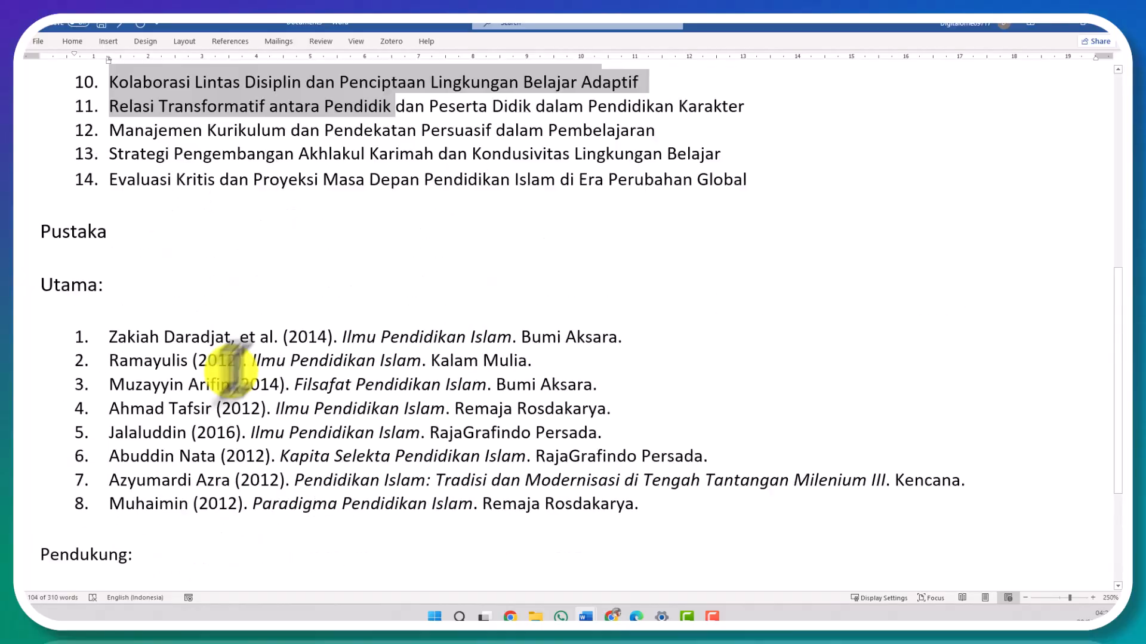
pyautogui.scroll(4, 229, 367)
# Switch to the FTIK RPS Generator in the browser and select Pendidikan Agama Islam (PAI) as the study program
pyautogui.click(1080, 25)
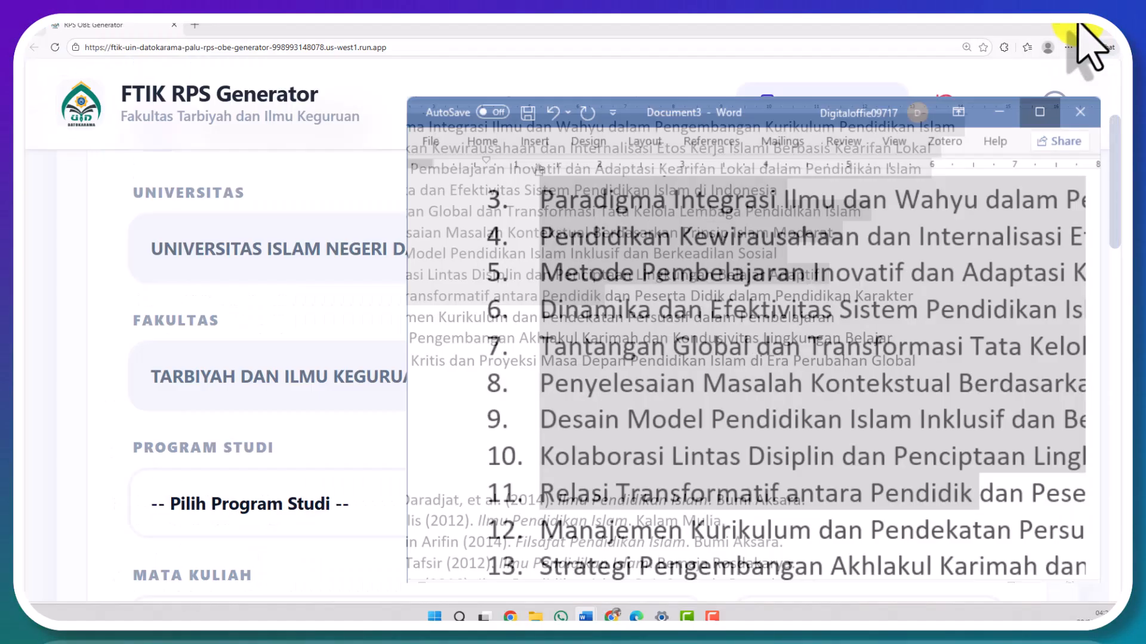
pyautogui.click(519, 168)
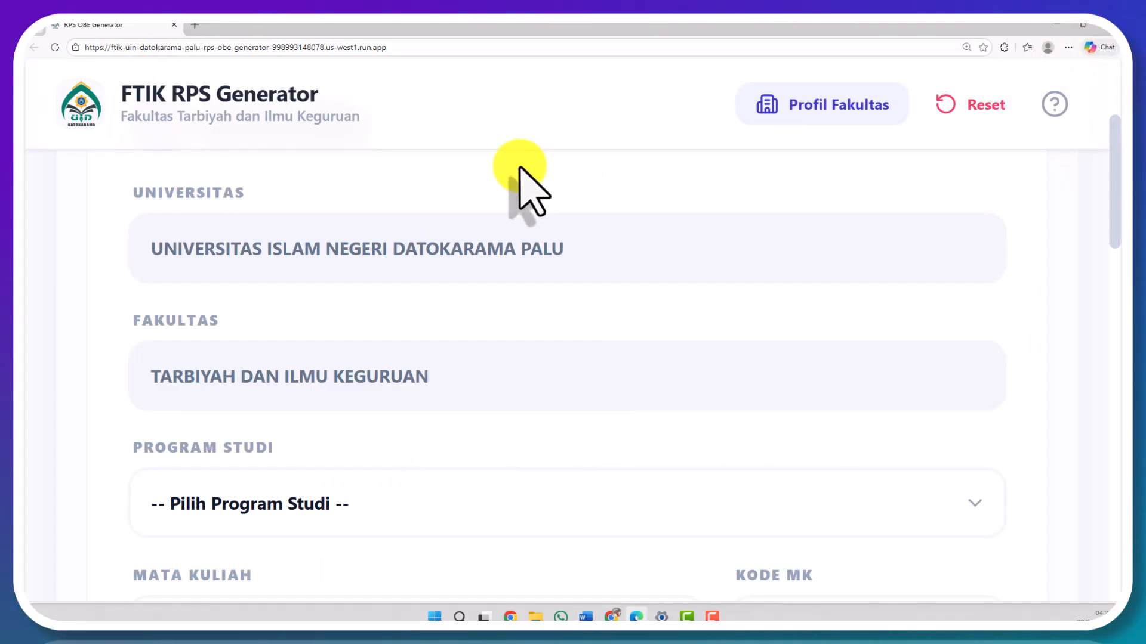
pyautogui.scroll(-3, 507, 197)
pyautogui.click(402, 282)
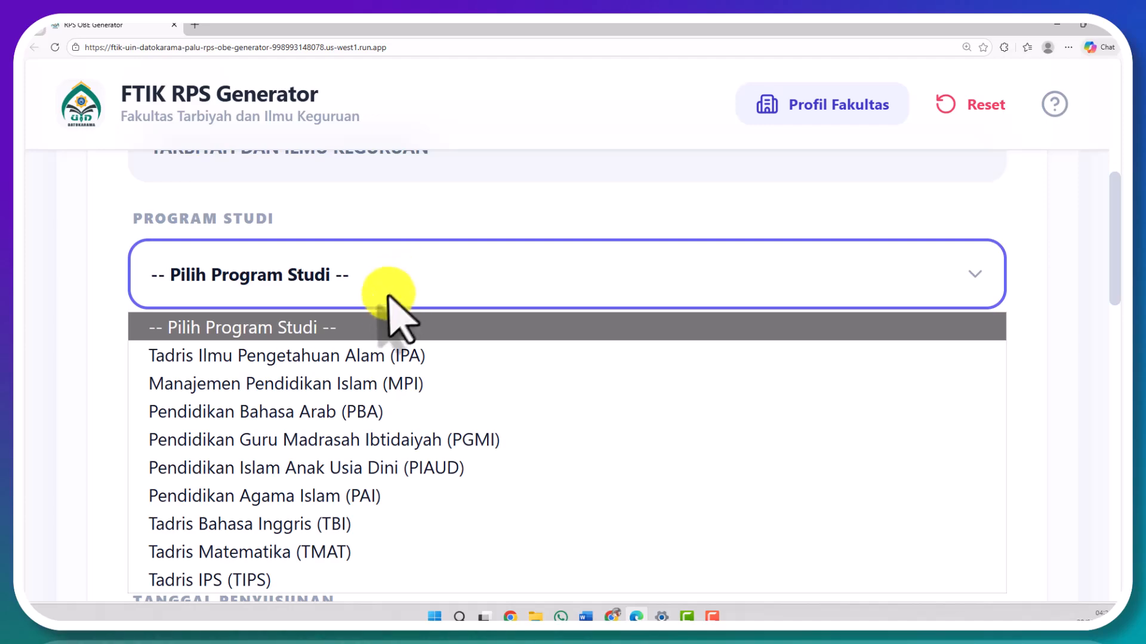
pyautogui.click(335, 495)
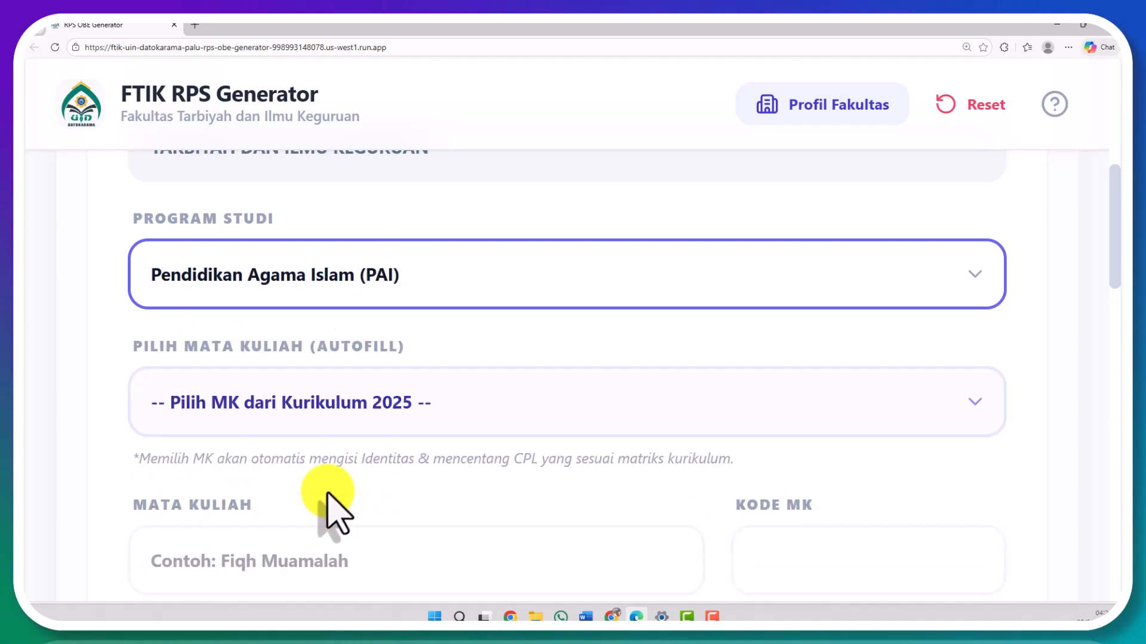
# Autofill the course details by choosing ILMU PENDIDIKAN ISLAM (Sem 1, 3 SKS) from the 2025 curriculum
pyautogui.scroll(-2, 352, 358)
pyautogui.click(362, 293)
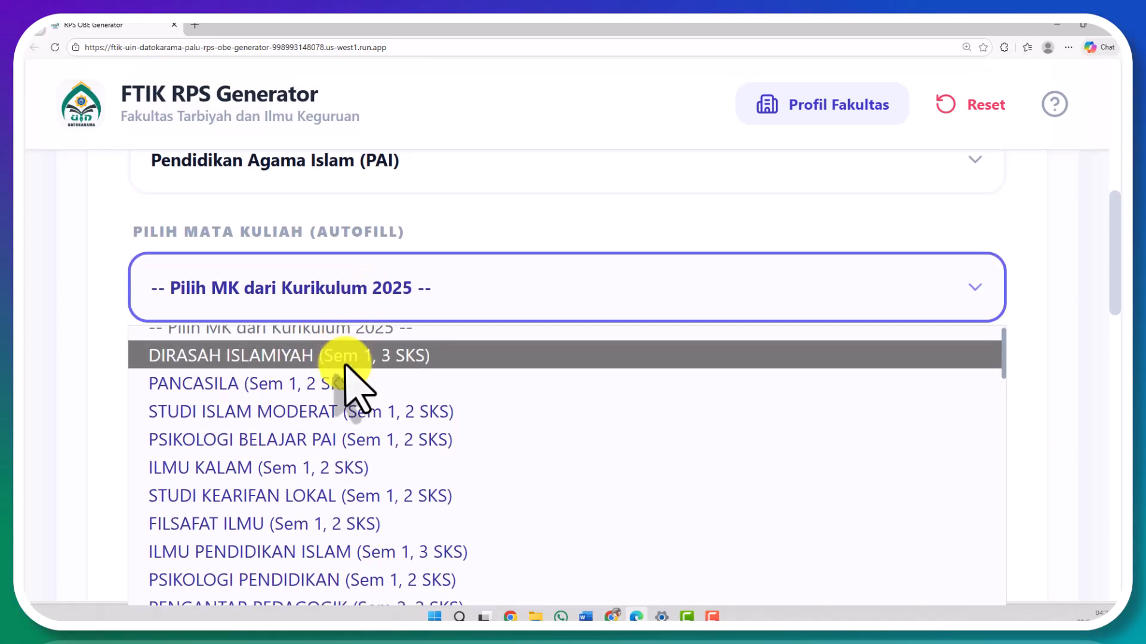
pyautogui.scroll(-1, 346, 376)
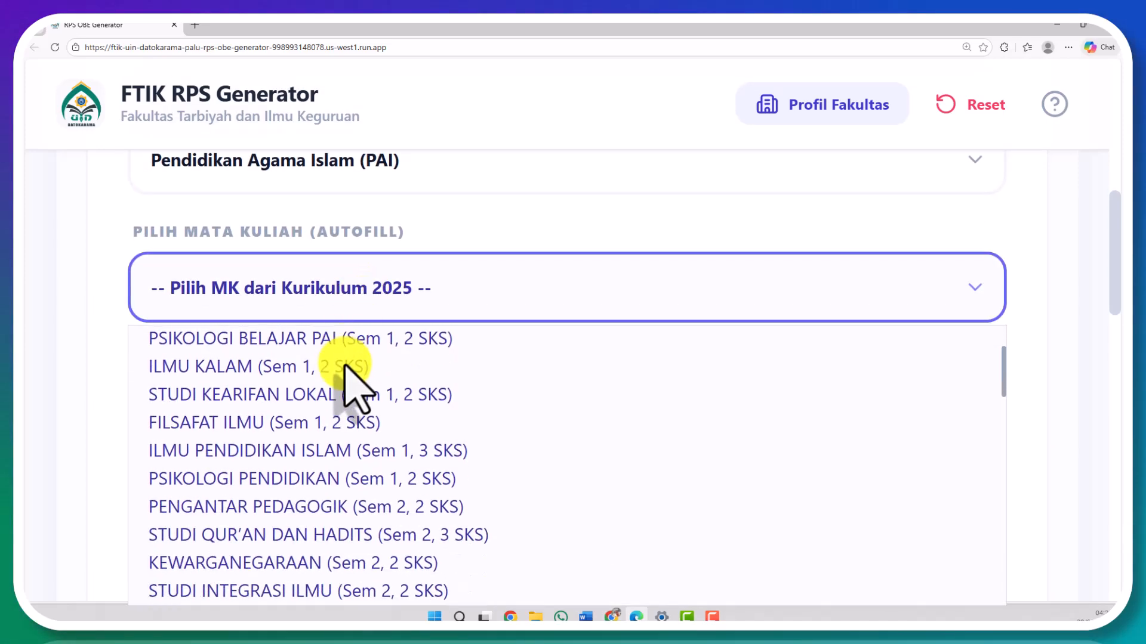
pyautogui.click(312, 451)
pyautogui.scroll(-5, 205, 447)
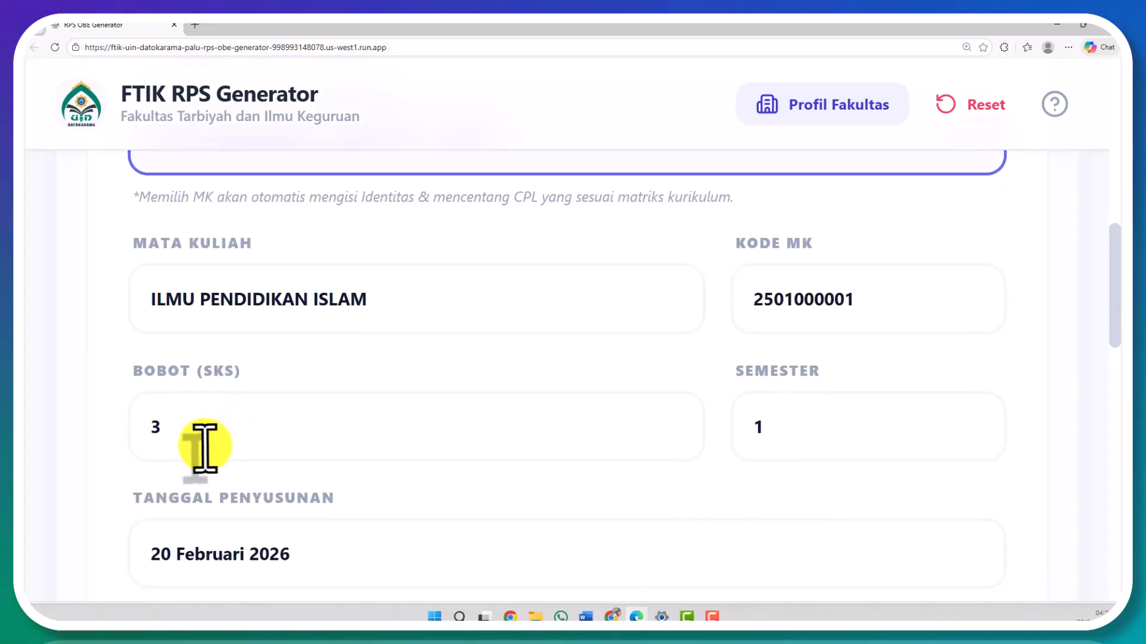
# Fill in Dosen Pengampu by searching for "na" and choosing the first suggested lecturer
pyautogui.scroll(-3, 209, 448)
pyautogui.click(218, 384)
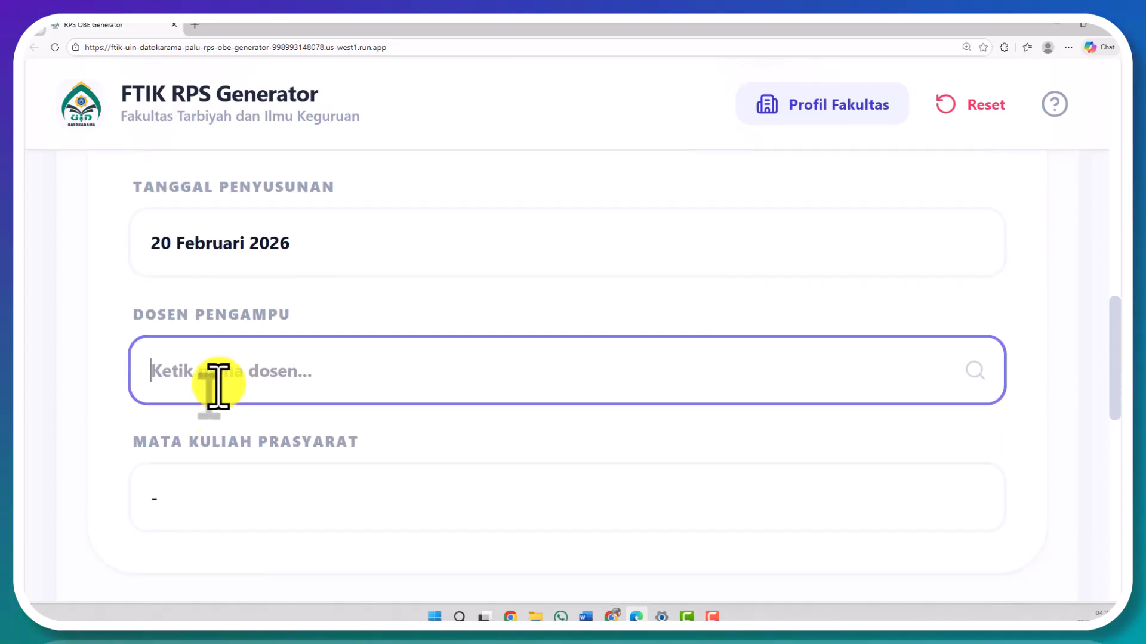
pyautogui.write('na')
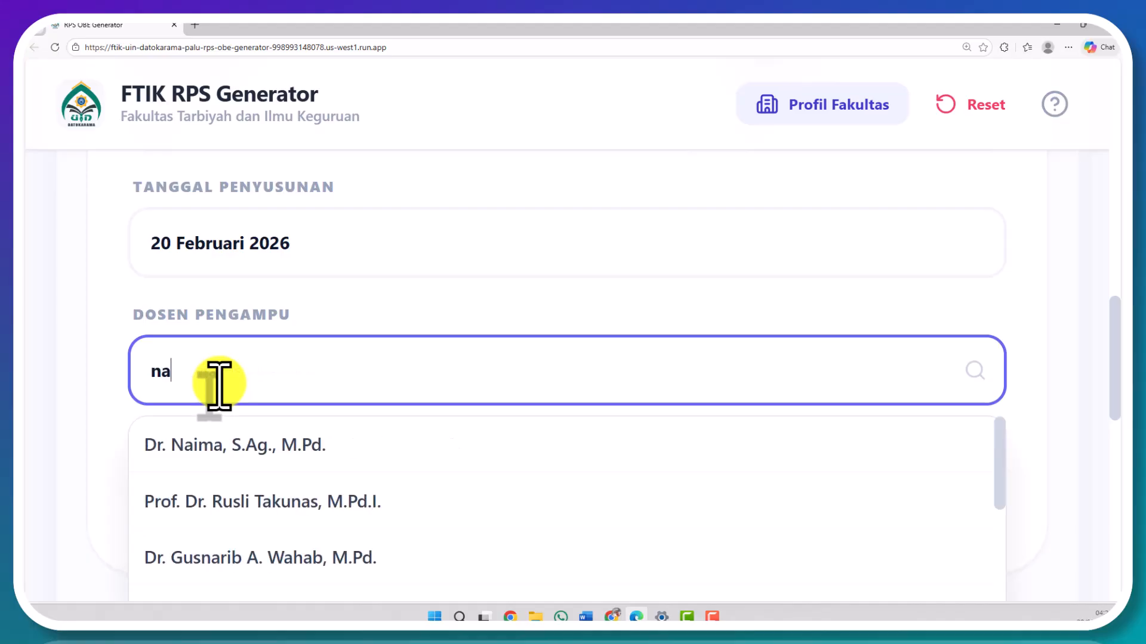
pyautogui.click(248, 460)
# Fill in Dosen Pengembang RPS under Otoritas Pengesahan with the first lecturer suggested for "na"
pyautogui.scroll(-4, 245, 456)
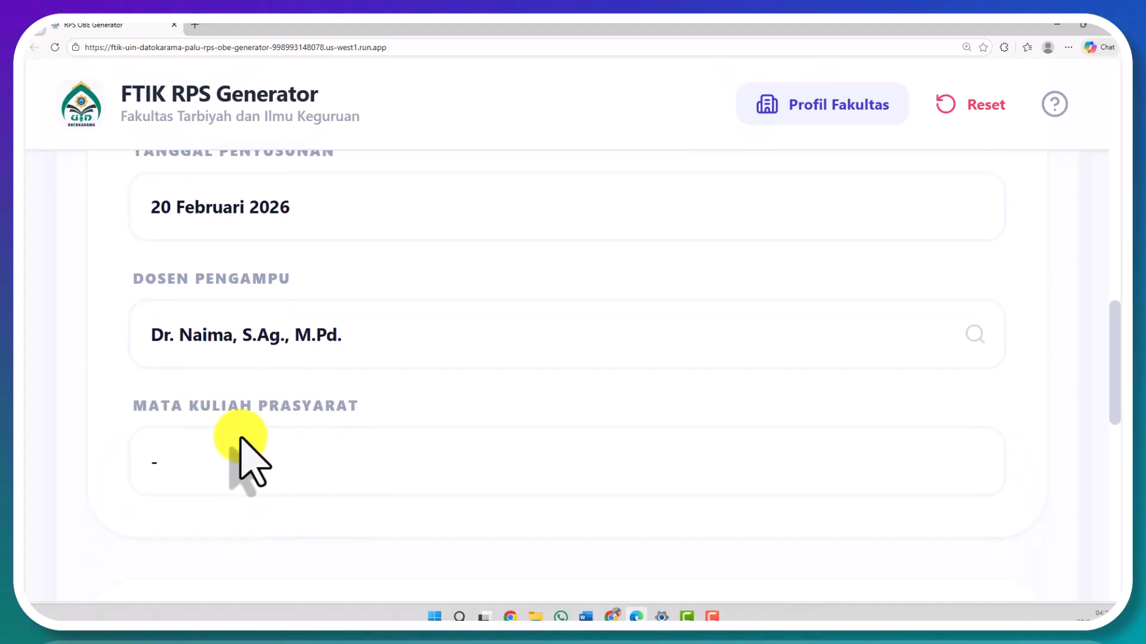
pyautogui.scroll(-4, 241, 440)
pyautogui.click(241, 376)
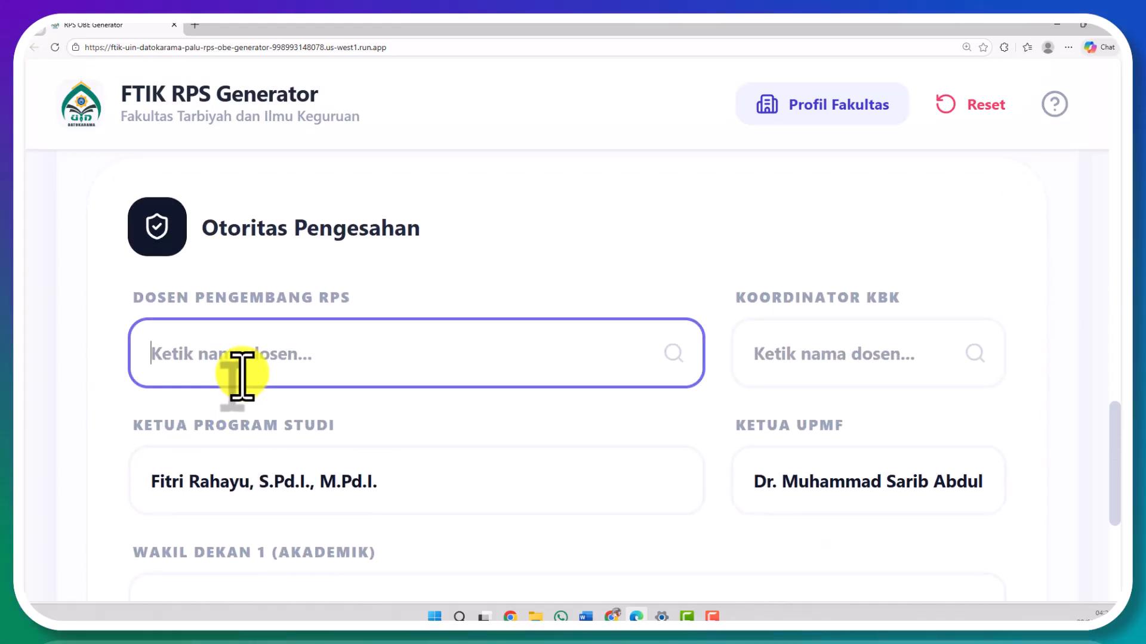
pyautogui.write('na')
pyautogui.click(257, 430)
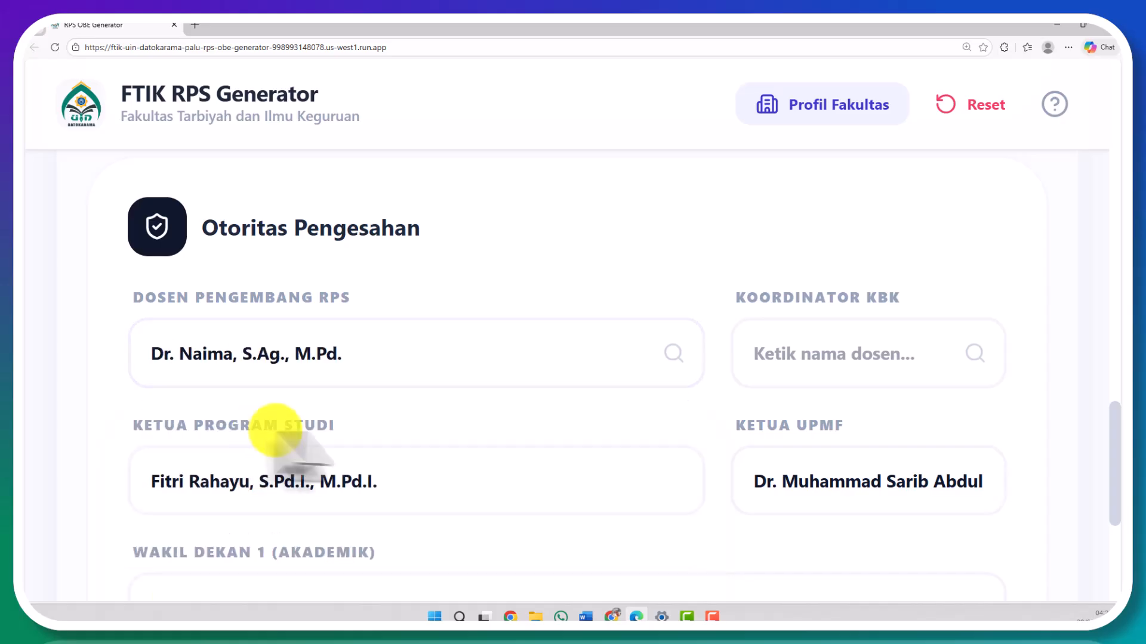
# Fill in Koordinator KBK with the first lecturer suggested for "sa" and check the remaining approval fields
pyautogui.click(781, 355)
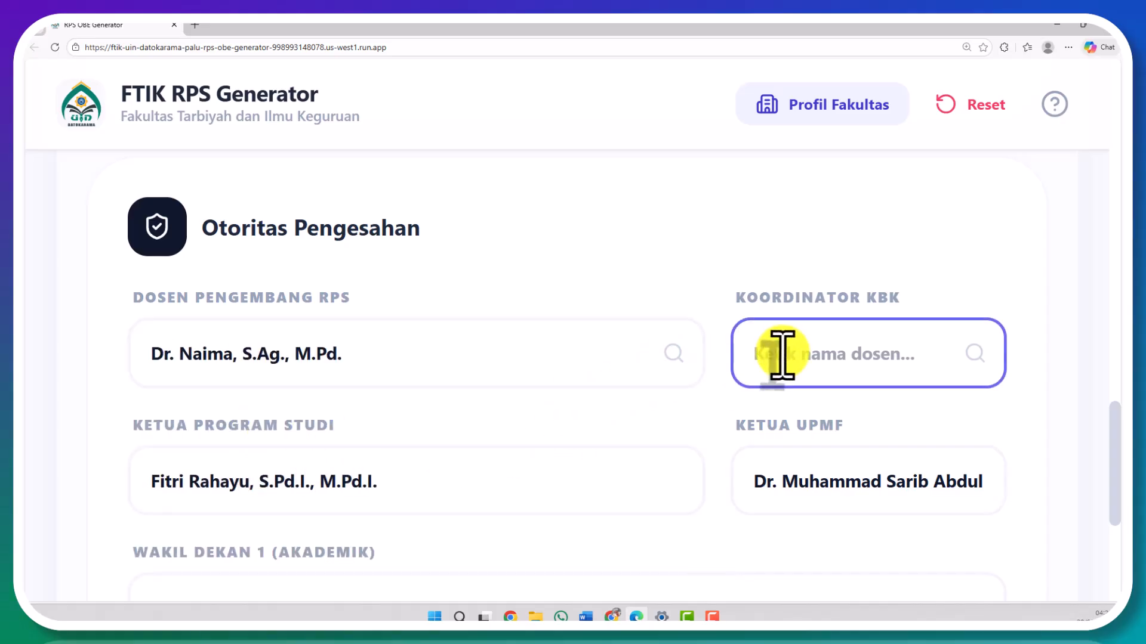
pyautogui.write('sa')
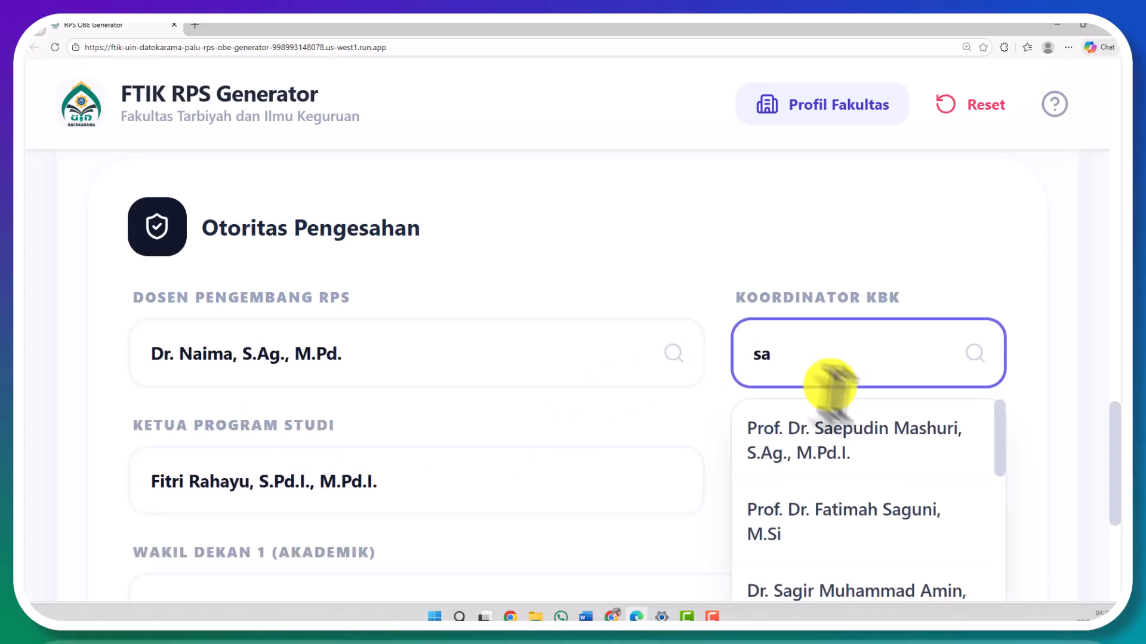
pyautogui.click(872, 448)
pyautogui.scroll(-2, 593, 418)
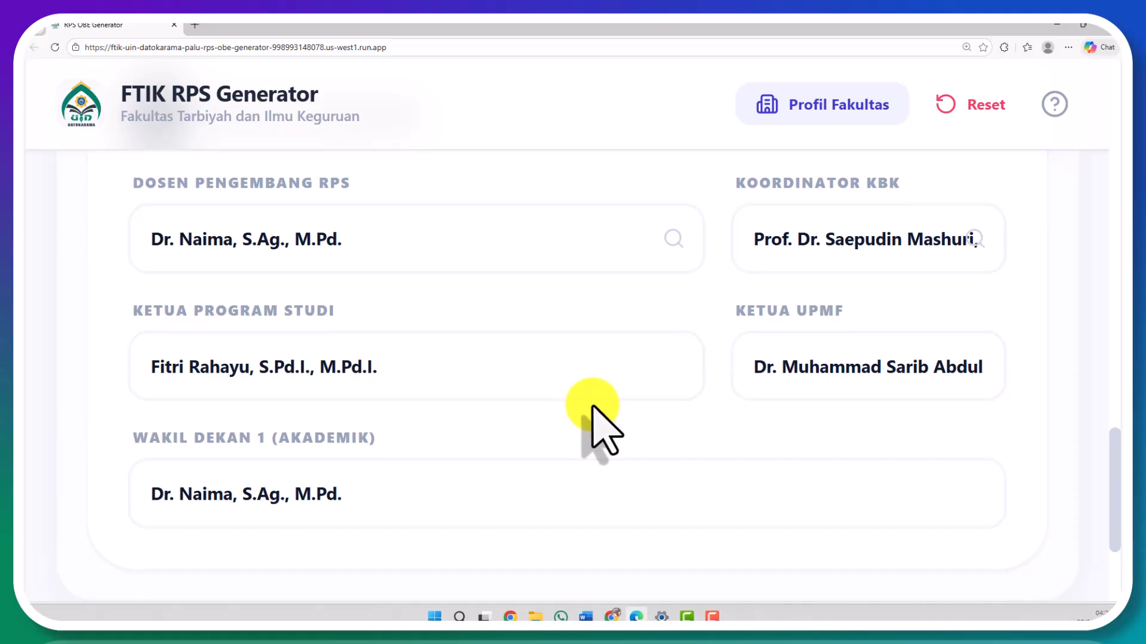
pyautogui.scroll(-1, 594, 418)
pyautogui.scroll(-1, 593, 420)
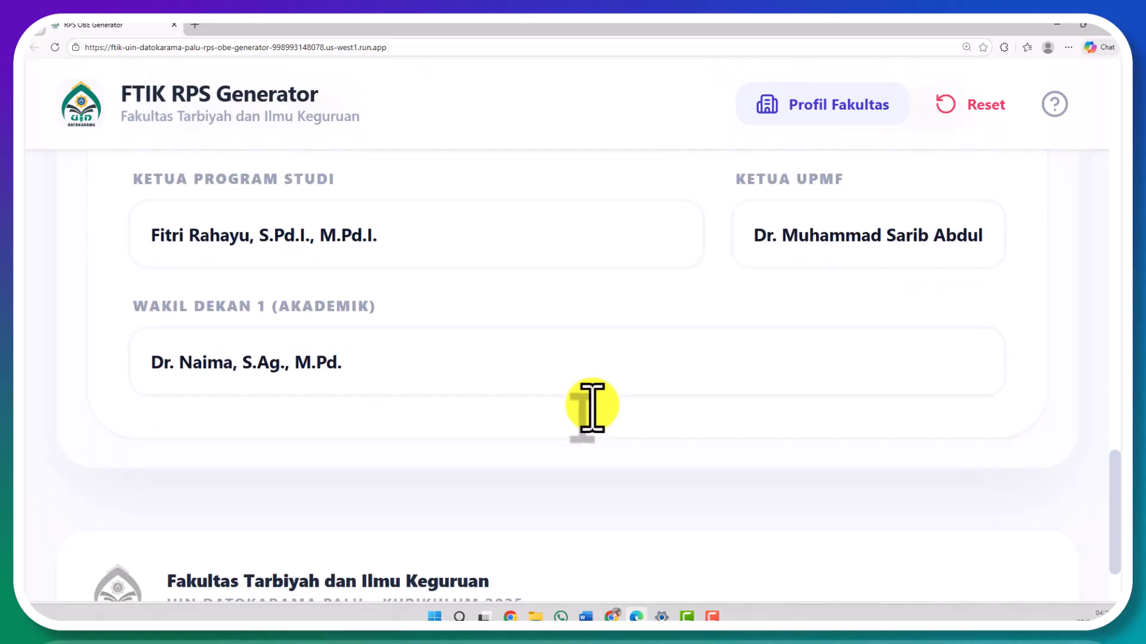
# Go to the Capaian (CPL) section and generate the CPMK (Mata Kuliah) entries with AI
pyautogui.scroll(15, 594, 418)
pyautogui.scroll(10, 593, 407)
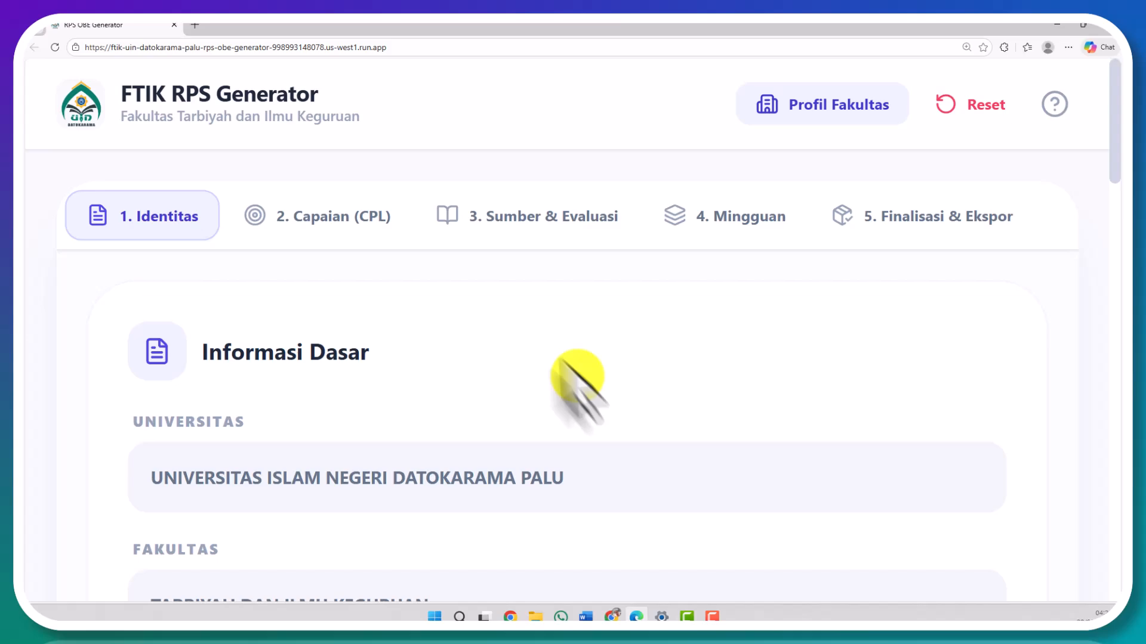
pyautogui.click(305, 224)
pyautogui.scroll(-4, 382, 352)
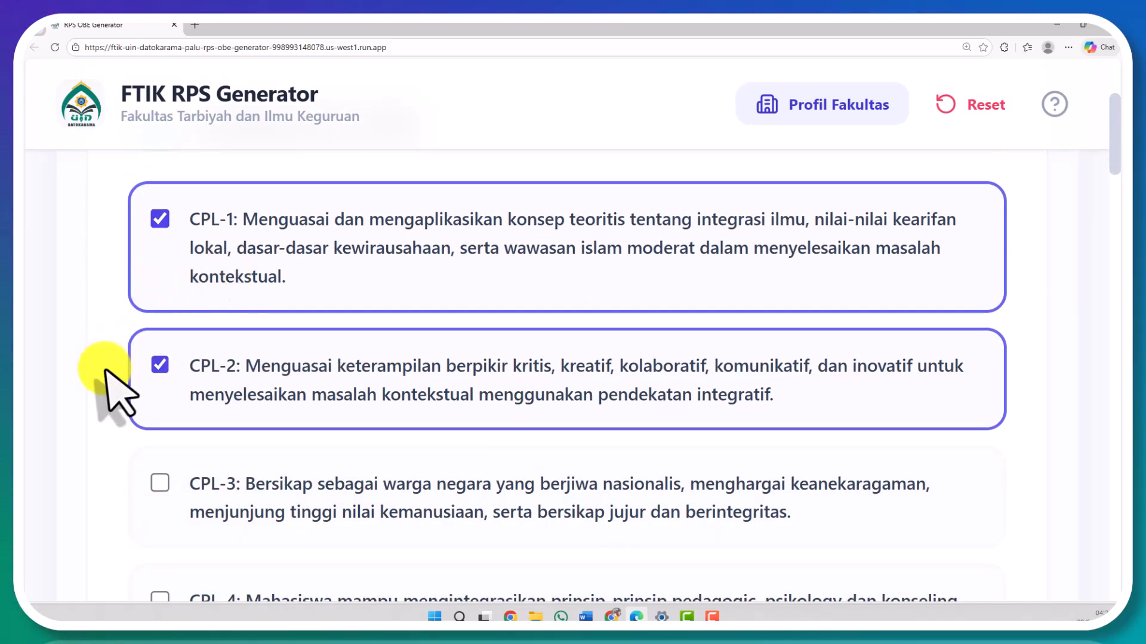
pyautogui.scroll(-3, 102, 397)
pyautogui.scroll(-12, 102, 396)
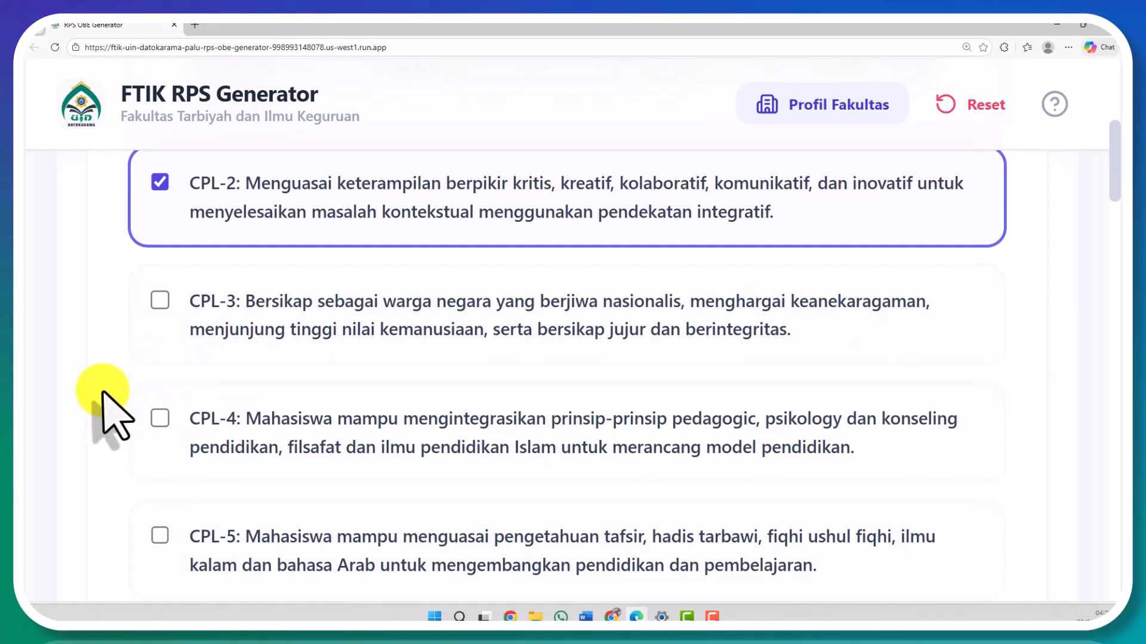
pyautogui.scroll(-7, 102, 396)
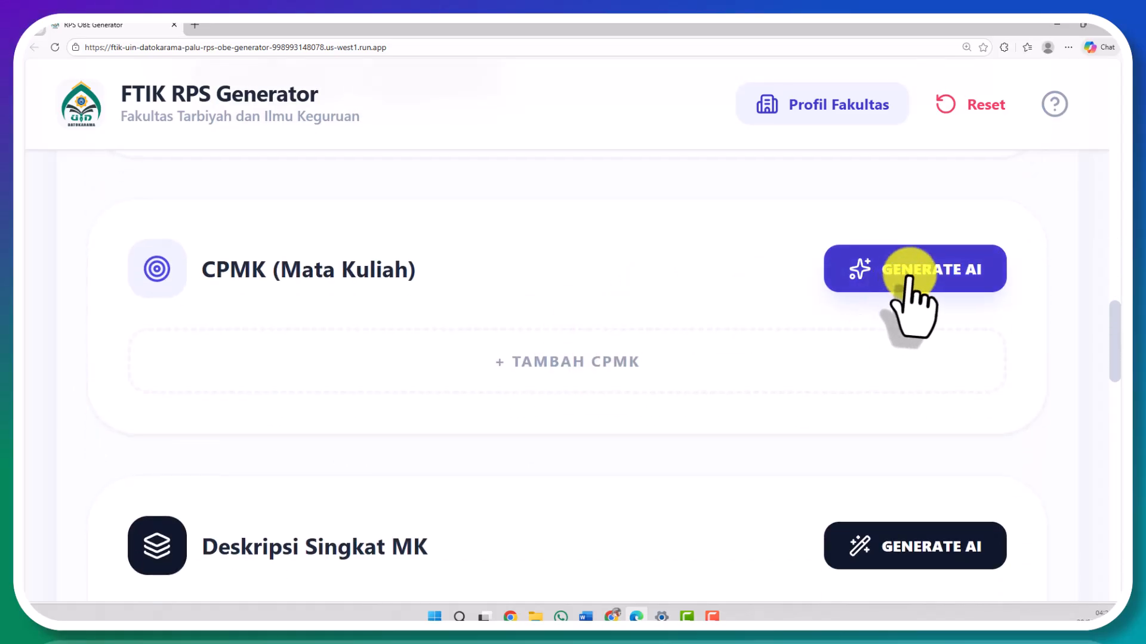
pyautogui.click(907, 275)
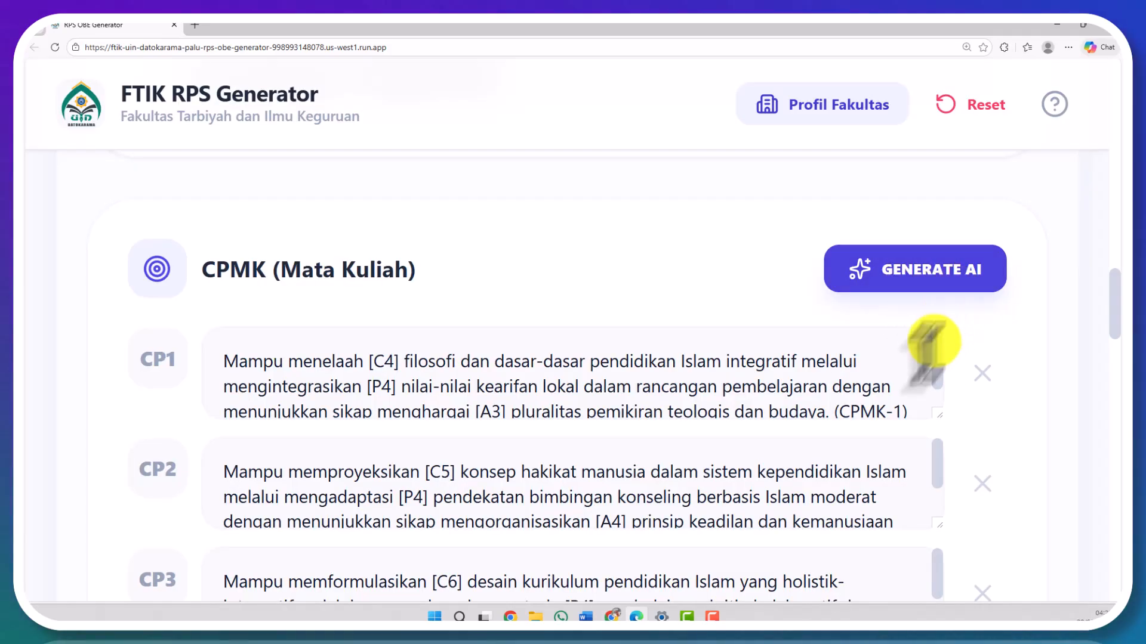
# Look through the generated CPMK entries and generate the Deskripsi Singkat MK with AI
pyautogui.scroll(-3, 775, 370)
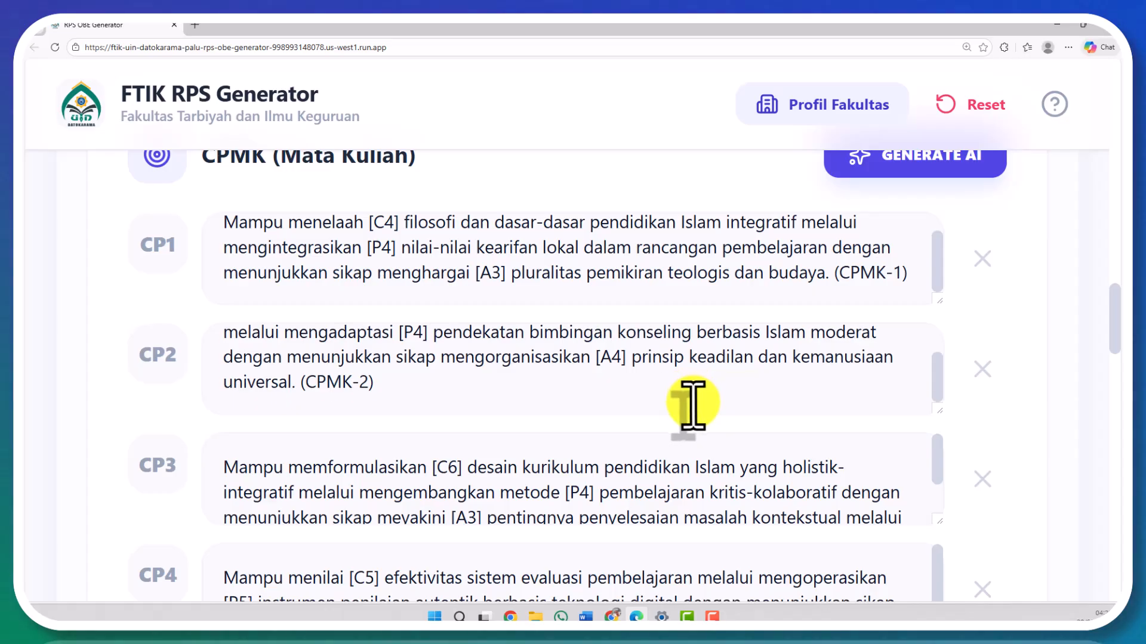
pyautogui.scroll(-2, 769, 478)
pyautogui.scroll(-4, 972, 478)
pyautogui.scroll(-3, 979, 496)
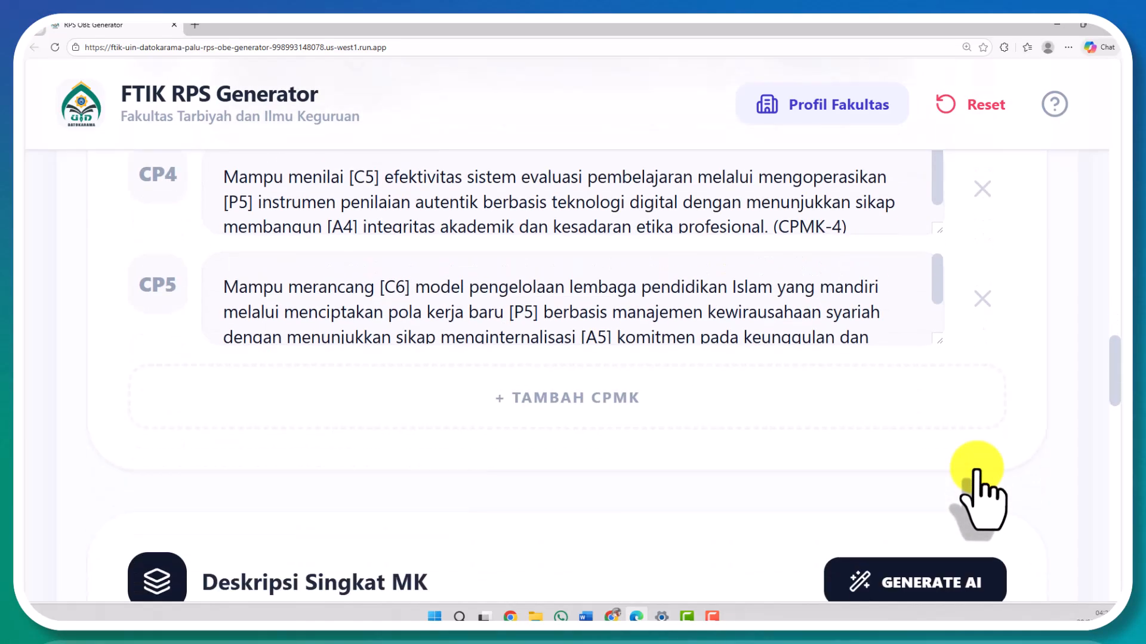
pyautogui.scroll(-6, 976, 472)
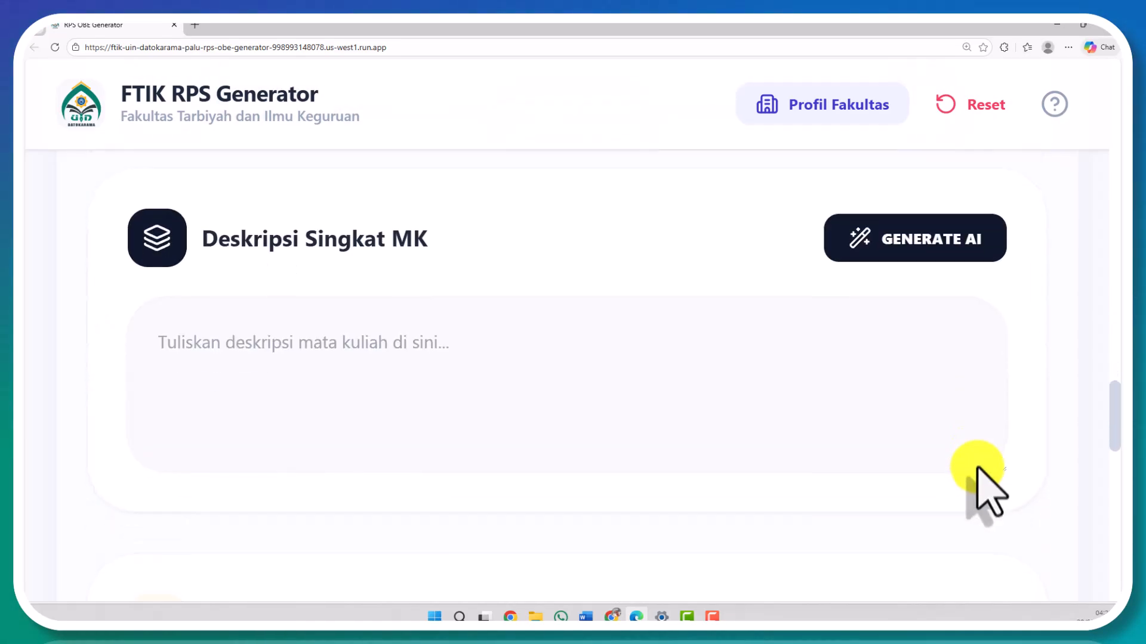
pyautogui.click(872, 239)
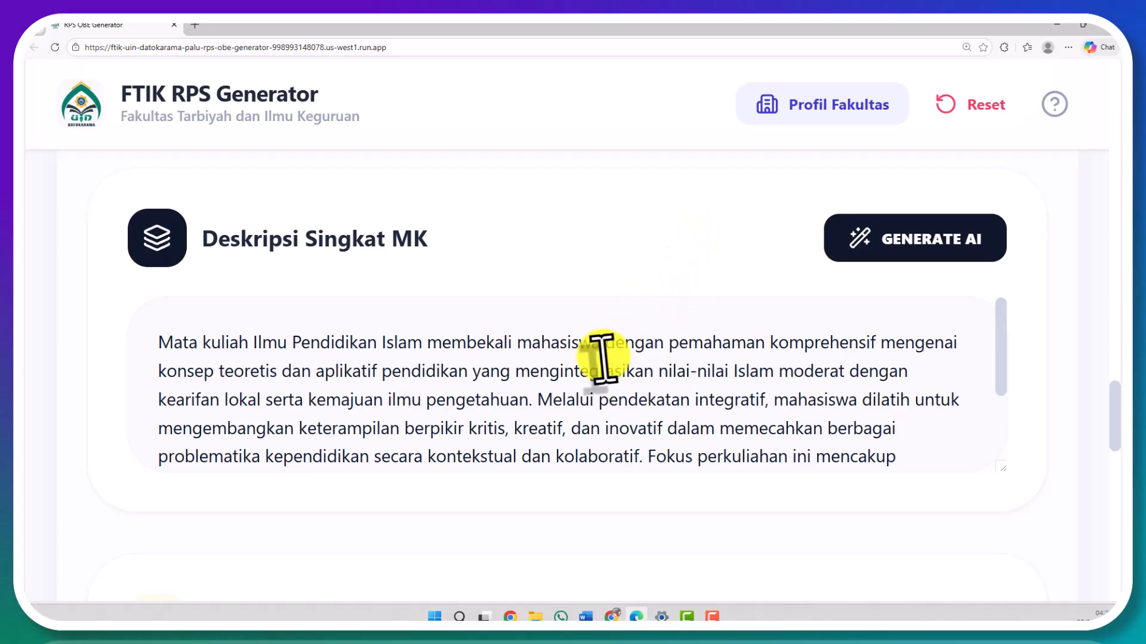
# Read through the generated course description and go on to the Bahan Kajian (Materi) section
pyautogui.scroll(-1, 603, 358)
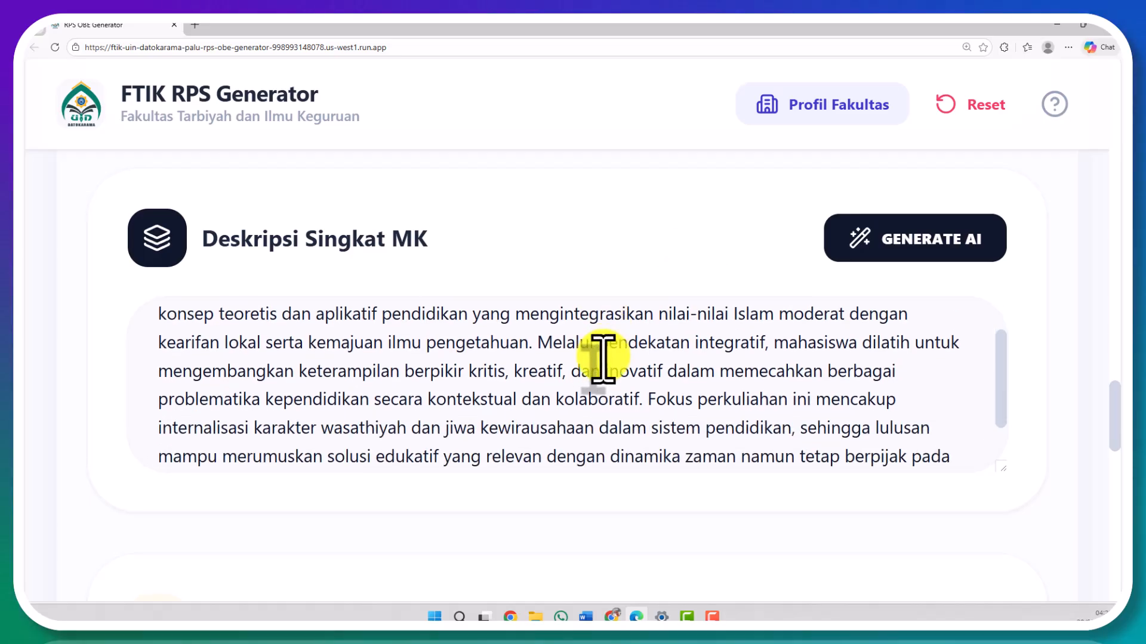
pyautogui.moveTo(690, 316); pyautogui.dragTo(420, 353)
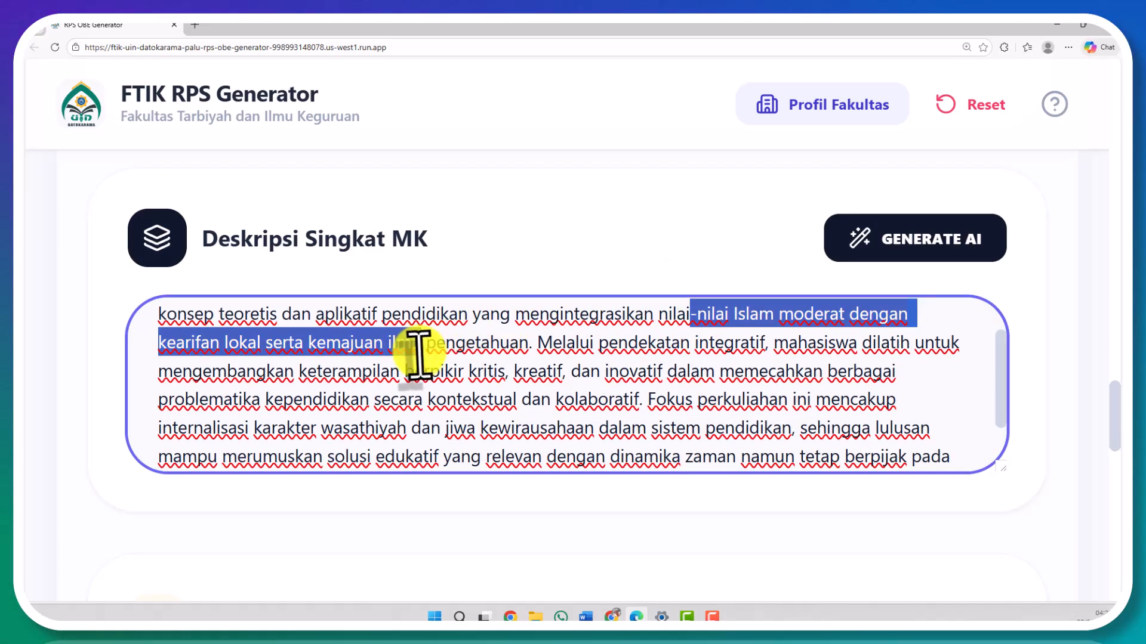
pyautogui.scroll(-1, 453, 361)
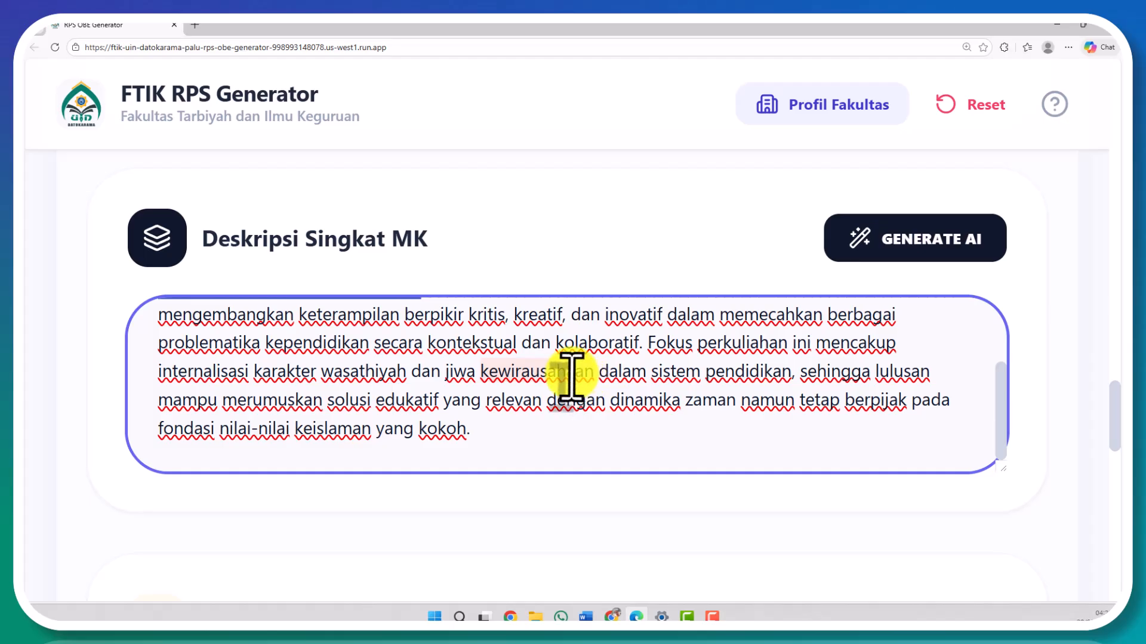
pyautogui.scroll(-1, 572, 376)
pyautogui.click(568, 376)
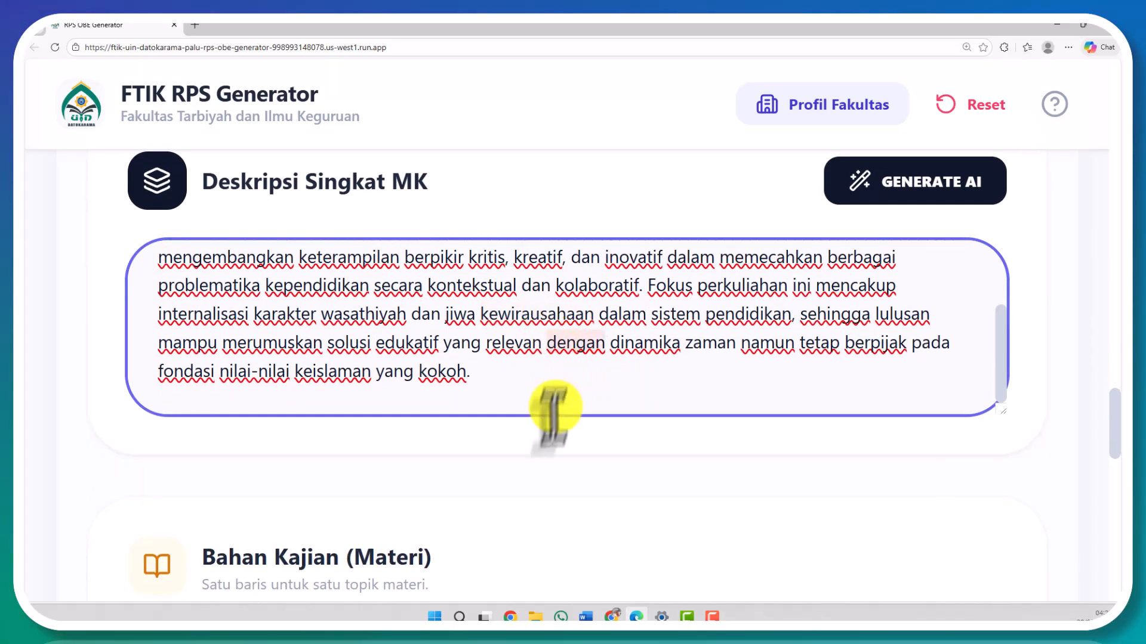
pyautogui.scroll(-2, 546, 418)
pyautogui.scroll(-3, 549, 432)
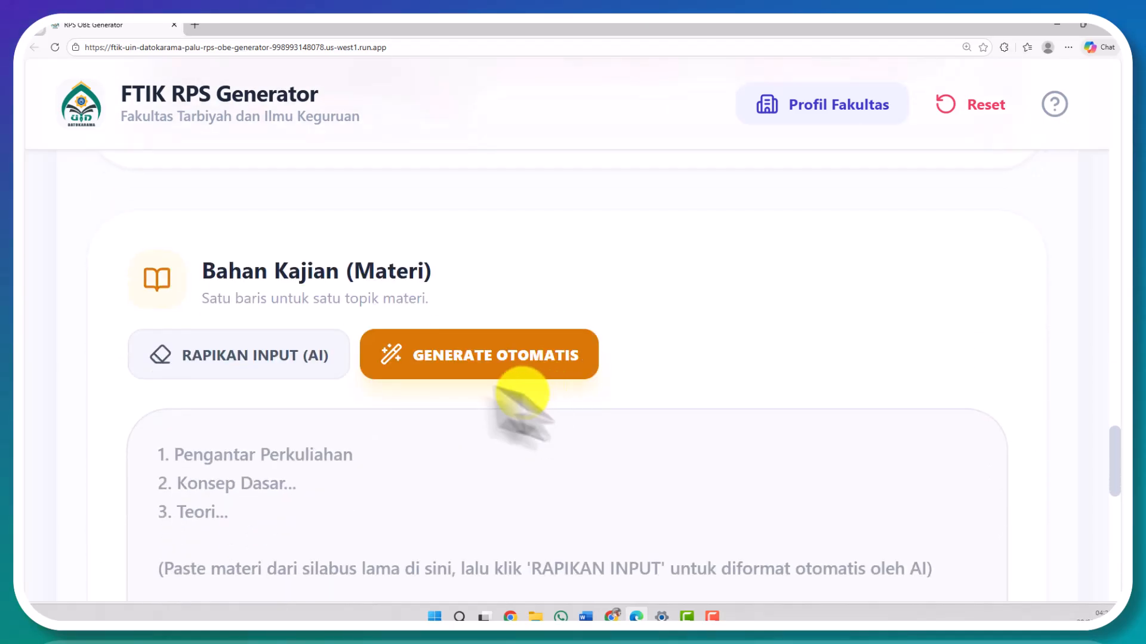
# Generate the Bahan Kajian (Materi) topics automatically and look through the resulting list
pyautogui.click(466, 365)
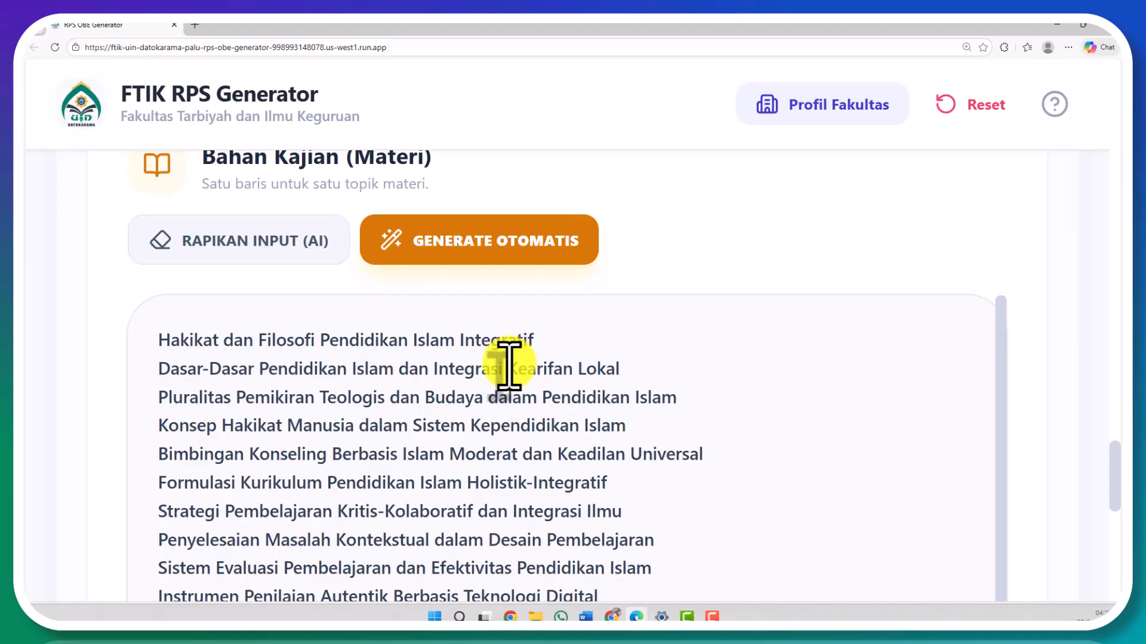
pyautogui.scroll(-1, 507, 366)
pyautogui.scroll(-4, 506, 365)
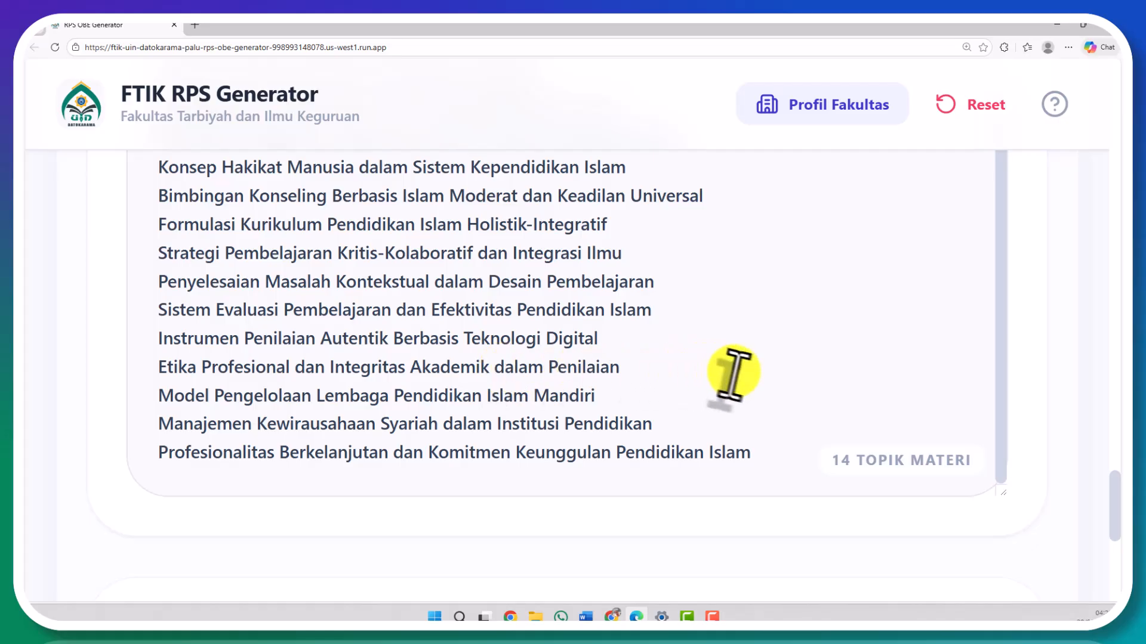
# Select all the generated topics in Bahan Kajian (Materi) and delete them
pyautogui.moveTo(777, 452); pyautogui.dragTo(352, 247)
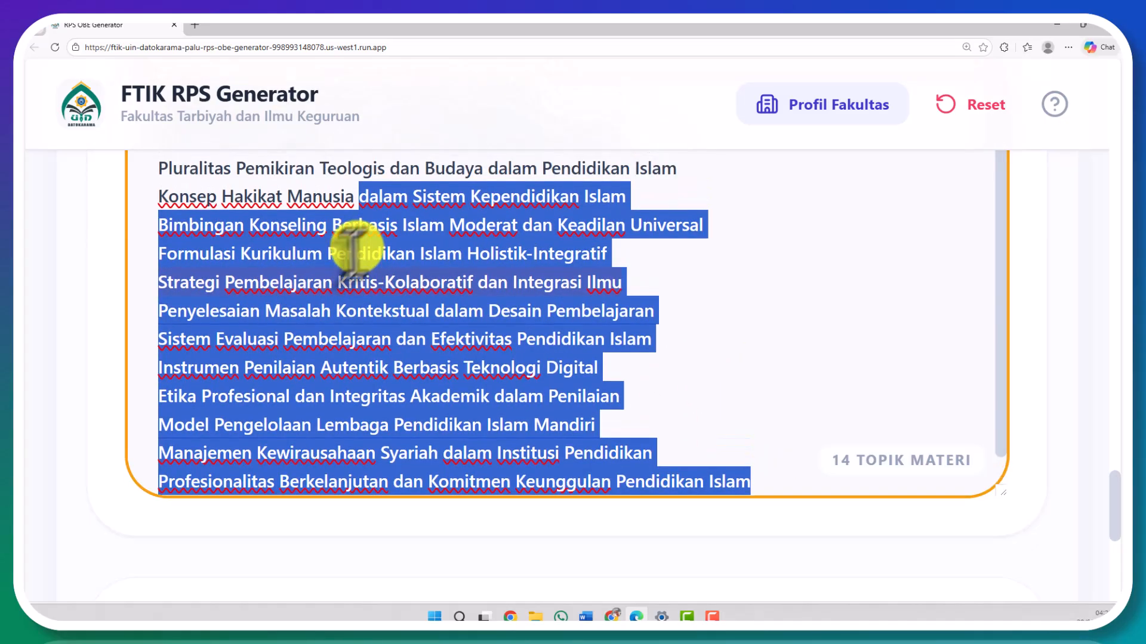
pyautogui.scroll(5, 352, 248)
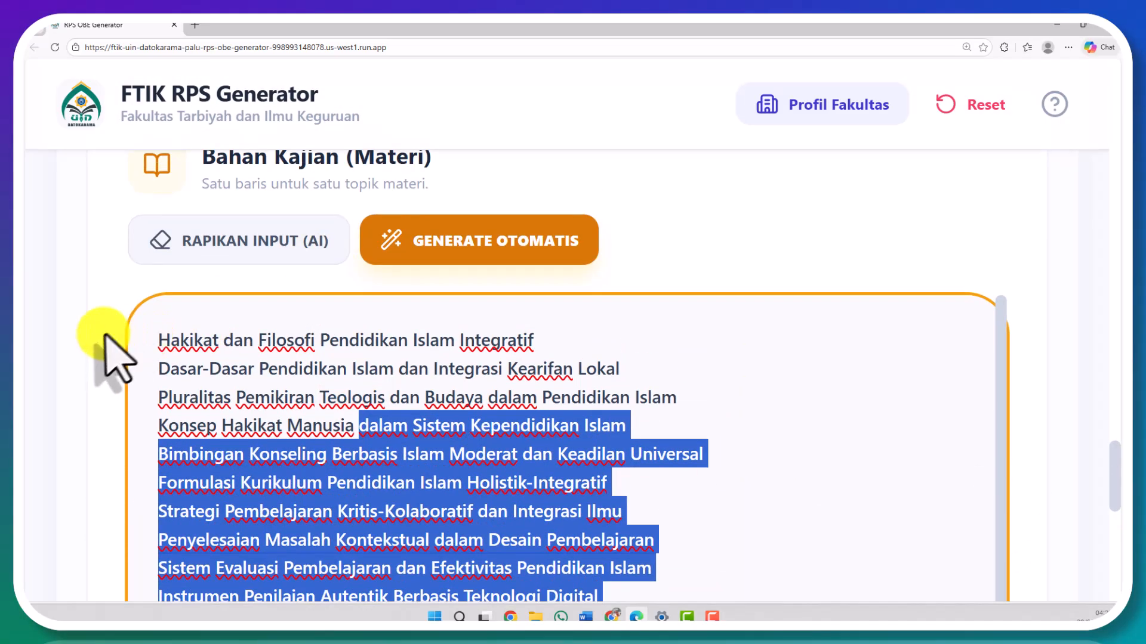
pyautogui.keyDown('shift'); pyautogui.click(160, 334); pyautogui.keyUp('shift')
pyautogui.press('BackSpace')
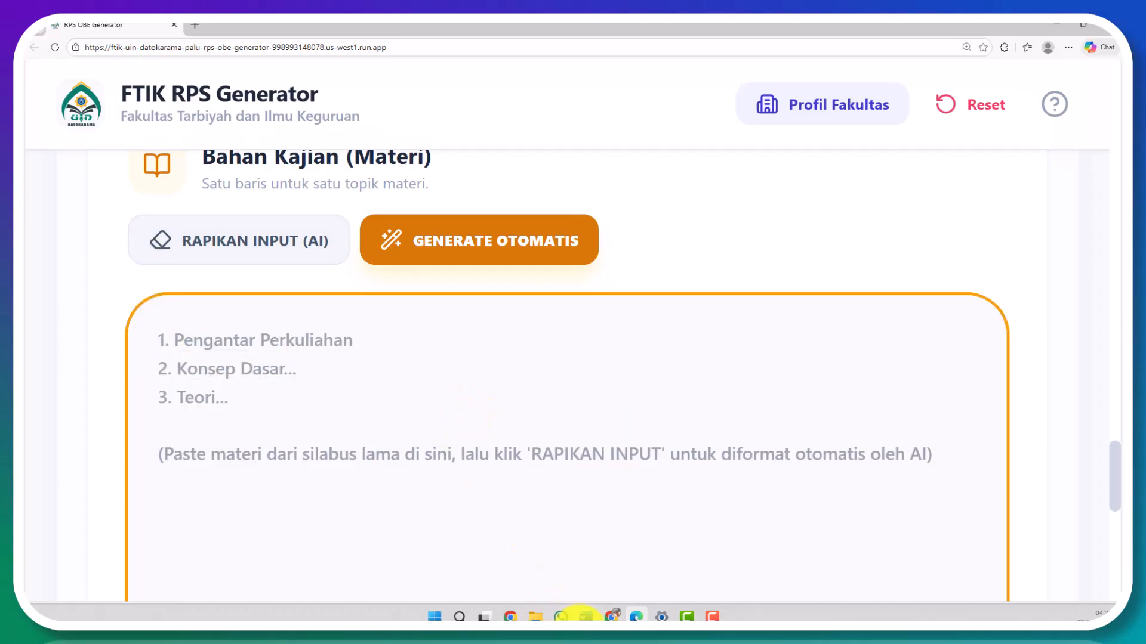
# Switch to Document3 in Word and copy the complete numbered list of 14 course topics above the Pustaka heading
pyautogui.click(584, 615)
pyautogui.click(760, 540)
pyautogui.moveTo(761, 541); pyautogui.dragTo(762, 355)
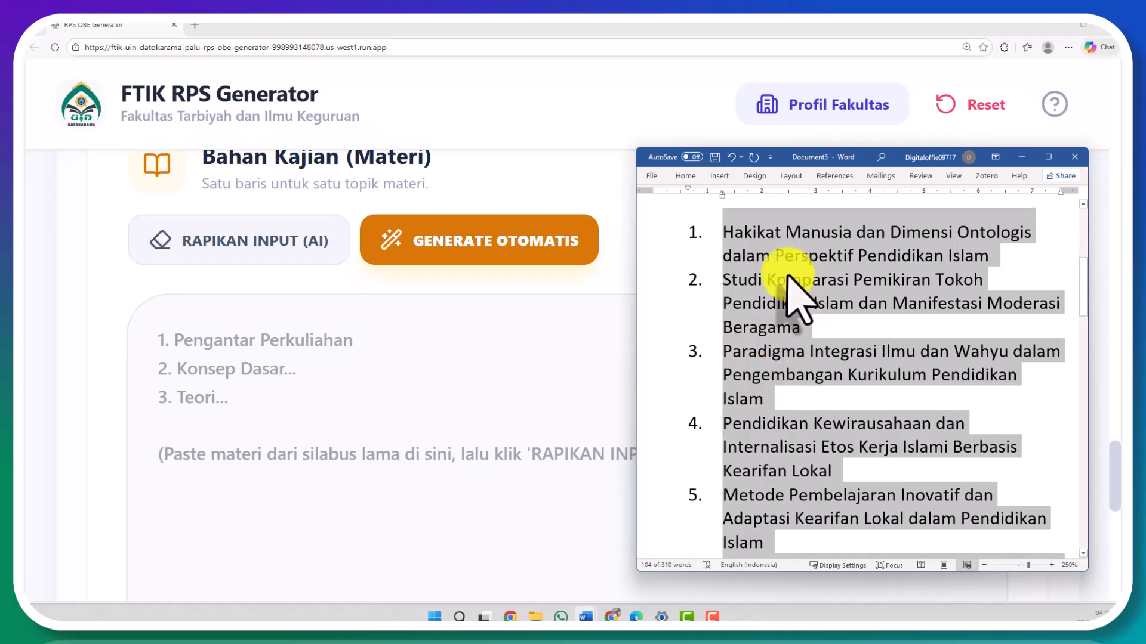
pyautogui.click(724, 248)
pyautogui.moveTo(729, 238); pyautogui.dragTo(1041, 402)
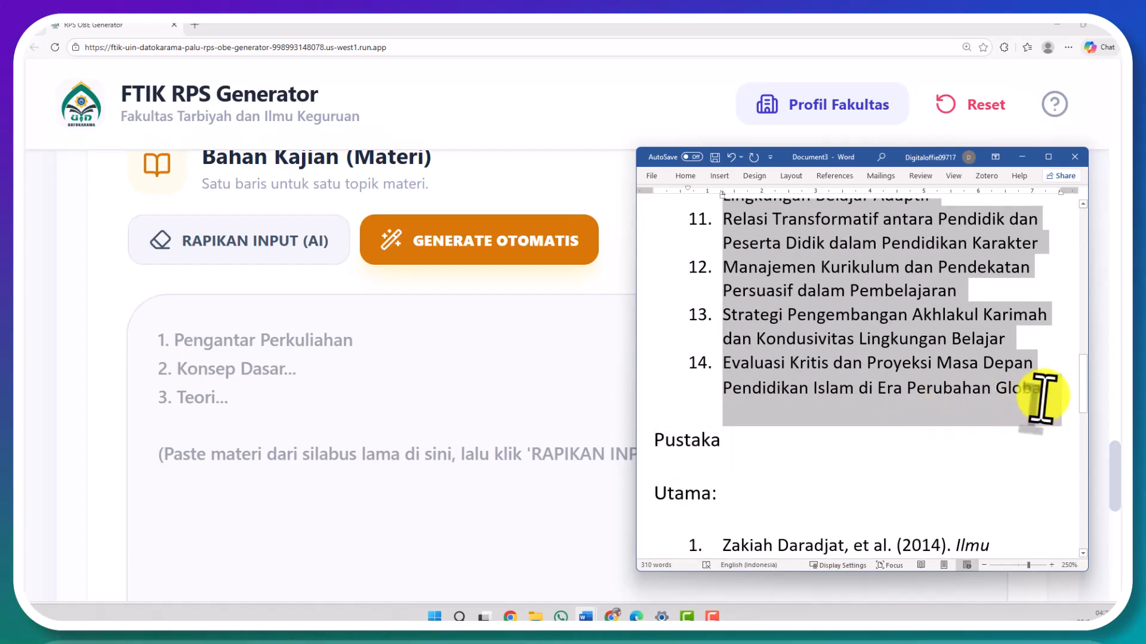
pyautogui.rightClick(854, 336)
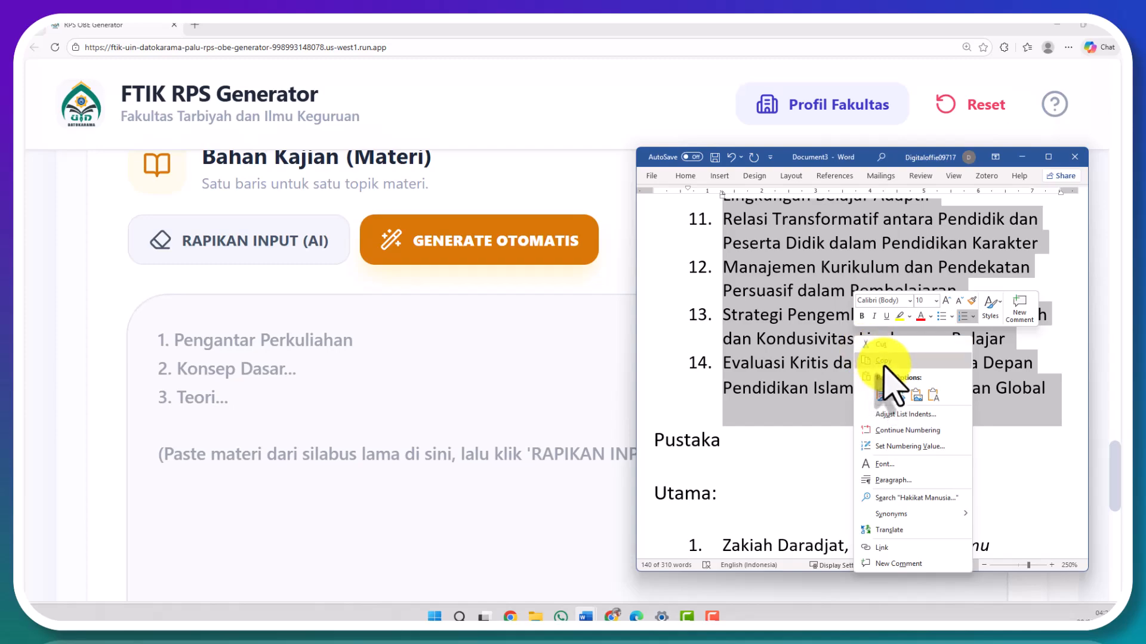
pyautogui.click(874, 360)
# Paste the copied topics as plain text into the Bahan Kajian field of the RPS Generator and tidy them with AI
pyautogui.click(378, 388)
pyautogui.rightClick(293, 342)
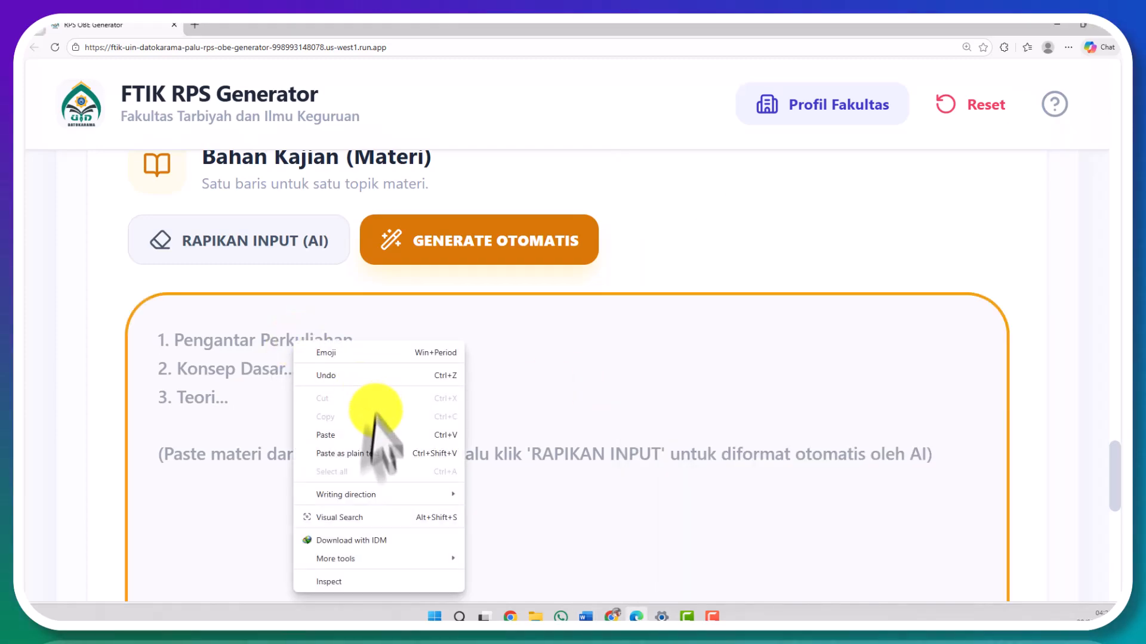
pyautogui.click(380, 456)
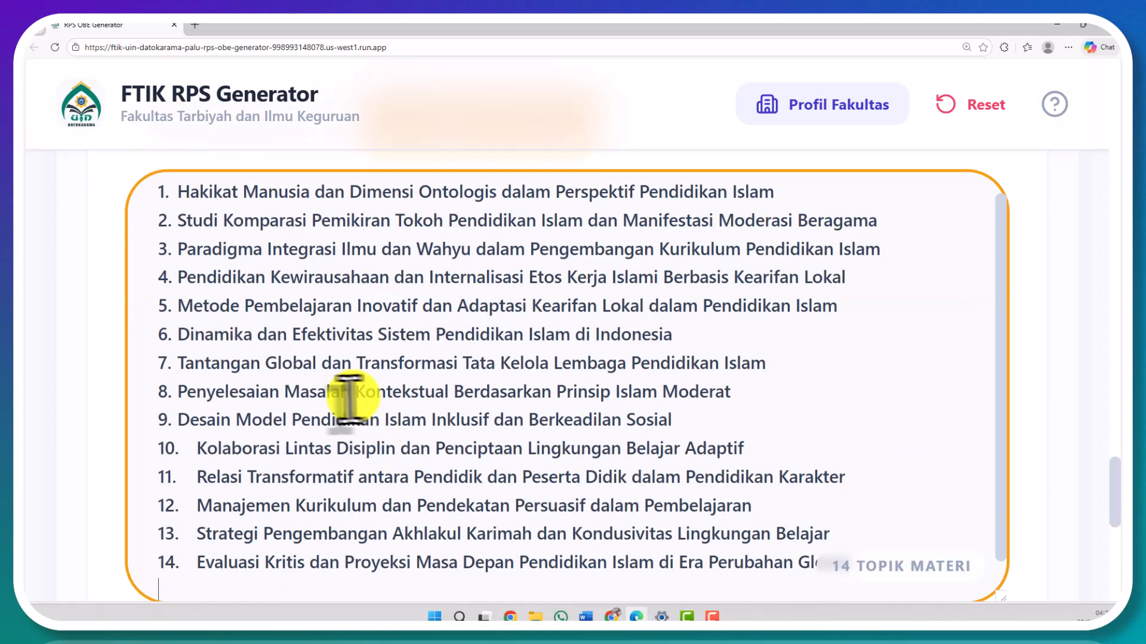
pyautogui.scroll(2, 286, 389)
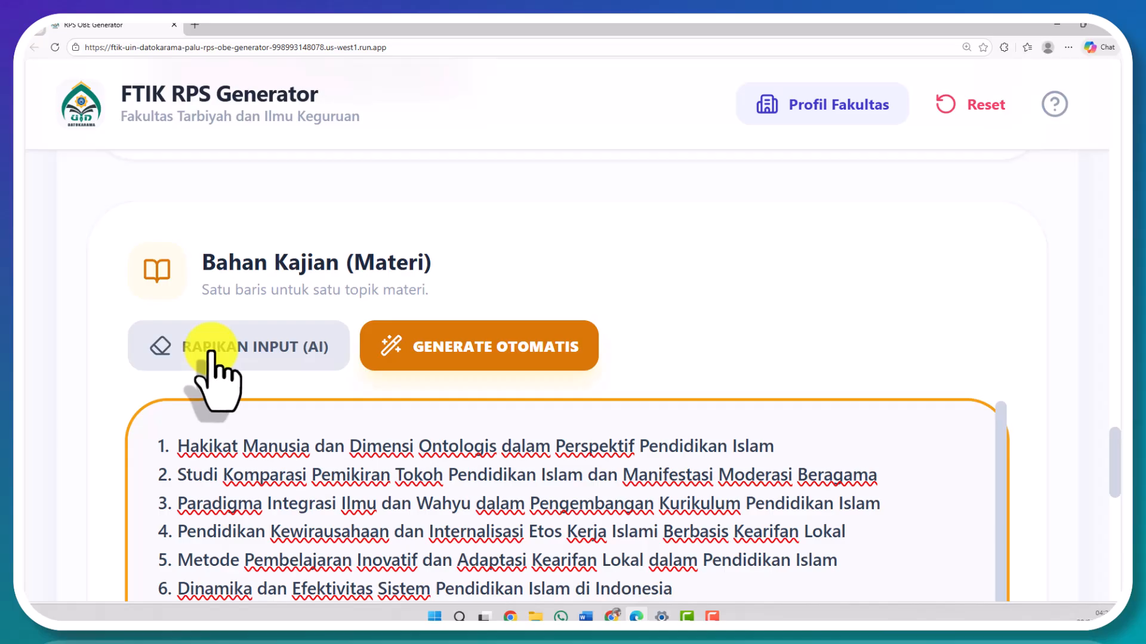
pyautogui.click(211, 349)
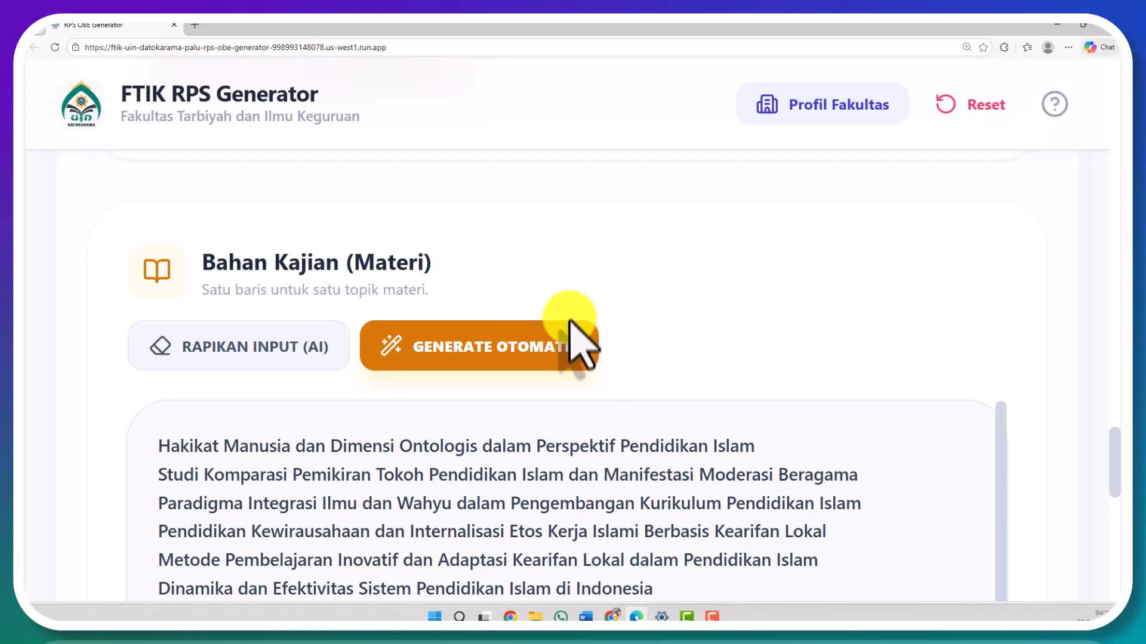
# Review the tidied topic list and generate the Sub-CPMK (Tahapan Belajar) entries with AI
pyautogui.scroll(-3, 585, 406)
pyautogui.scroll(-5, 345, 427)
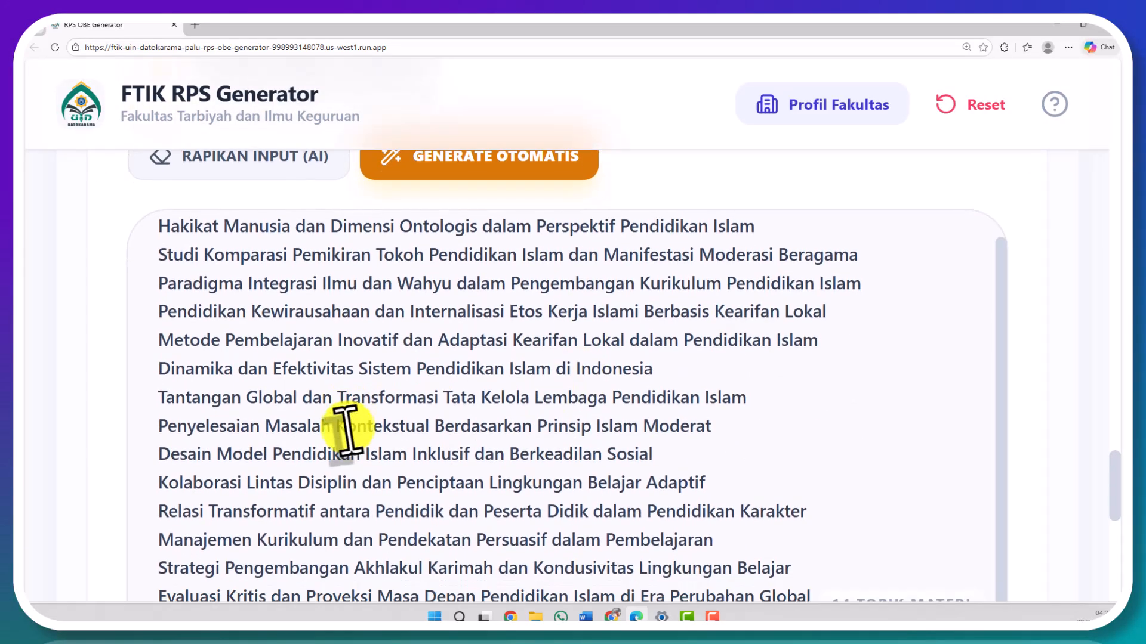
pyautogui.scroll(-5, 349, 433)
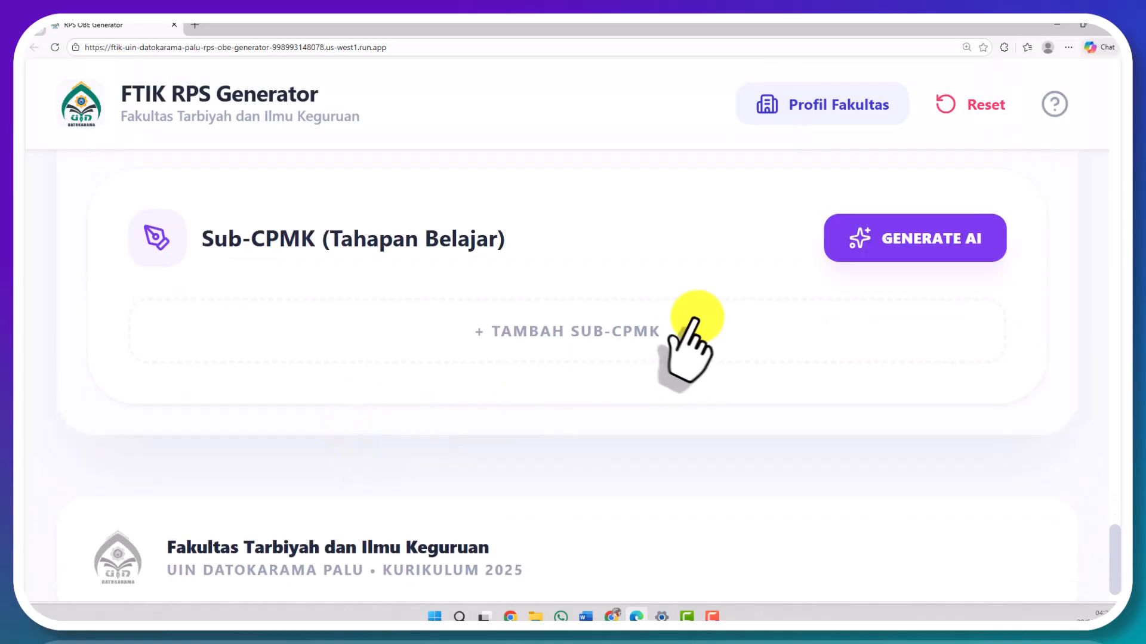
pyautogui.click(859, 250)
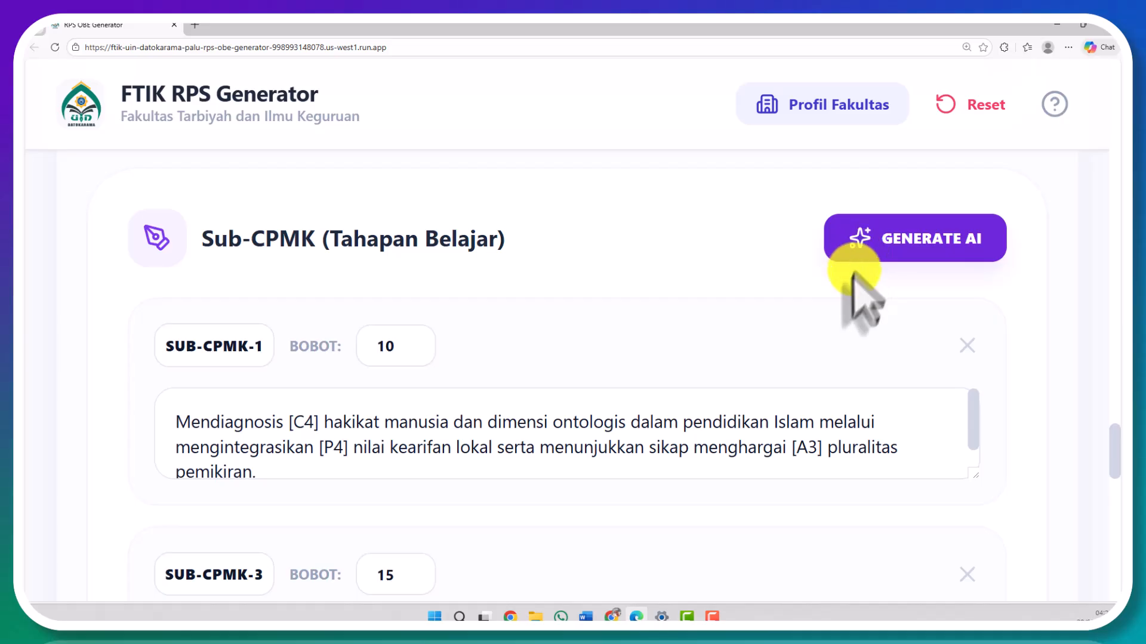
# Review the generated Sub-CPMK entries and their Bobot values, and look back over the sections above them
pyautogui.scroll(-15, 856, 281)
pyautogui.scroll(-3, 824, 322)
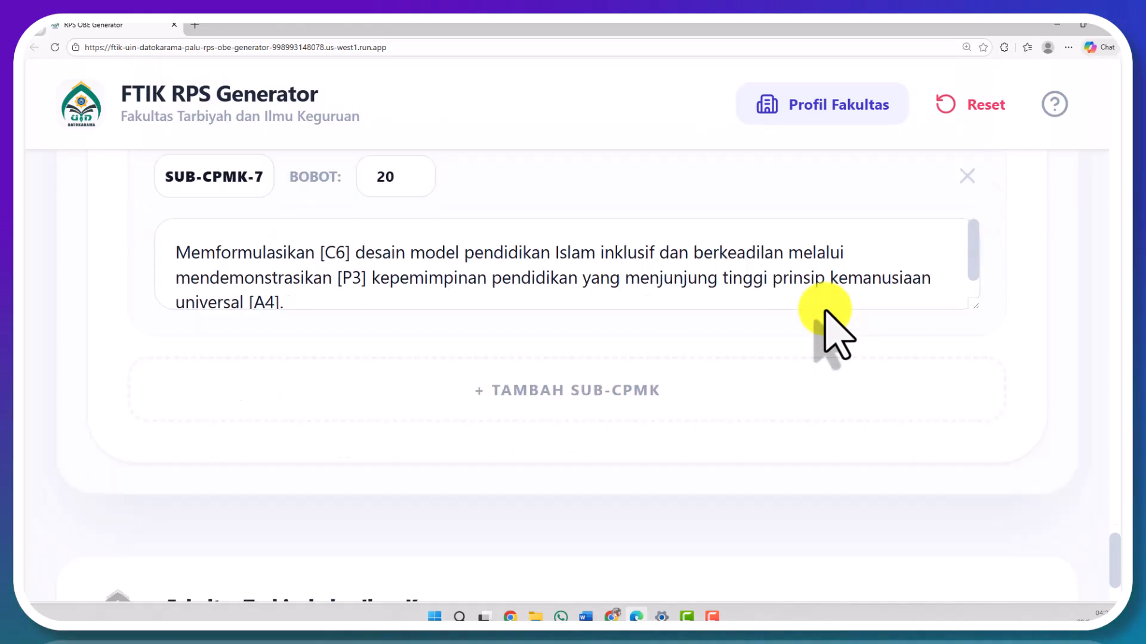
pyautogui.scroll(3, 575, 243)
pyautogui.click(389, 345)
pyautogui.moveTo(361, 348); pyautogui.dragTo(400, 333)
pyautogui.scroll(10, 584, 262)
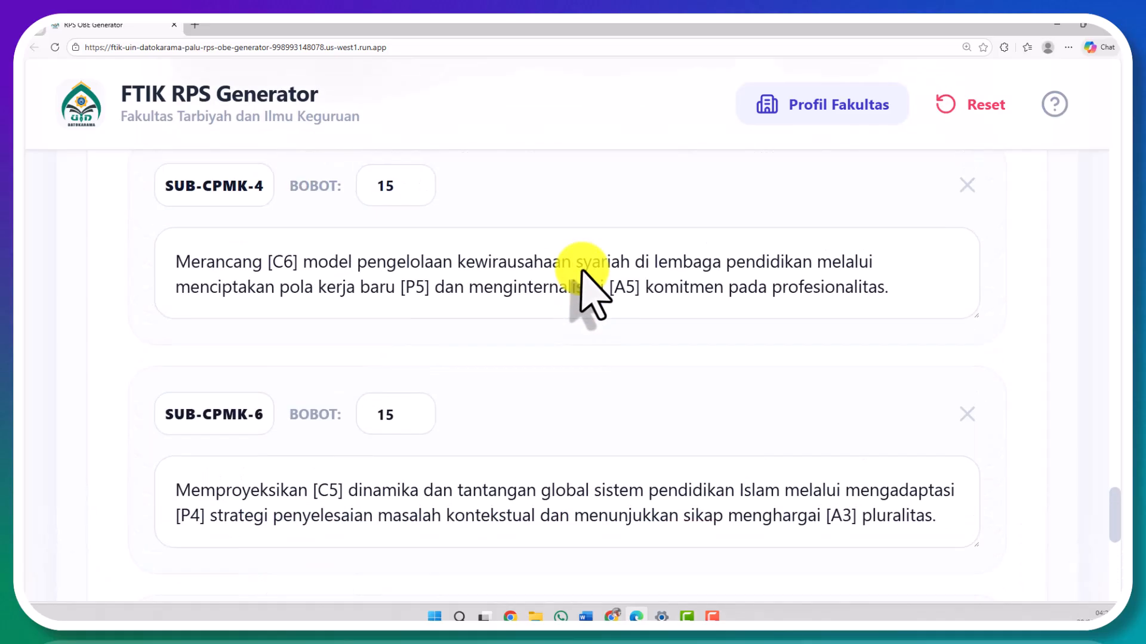
pyautogui.scroll(10, 582, 281)
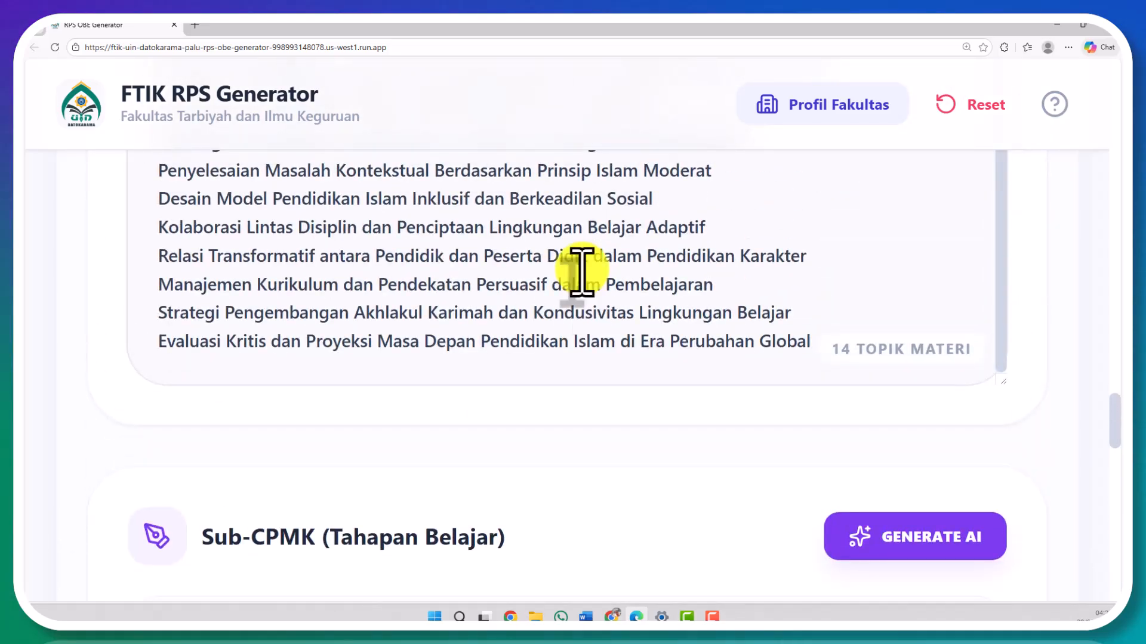
pyautogui.scroll(15, 587, 317)
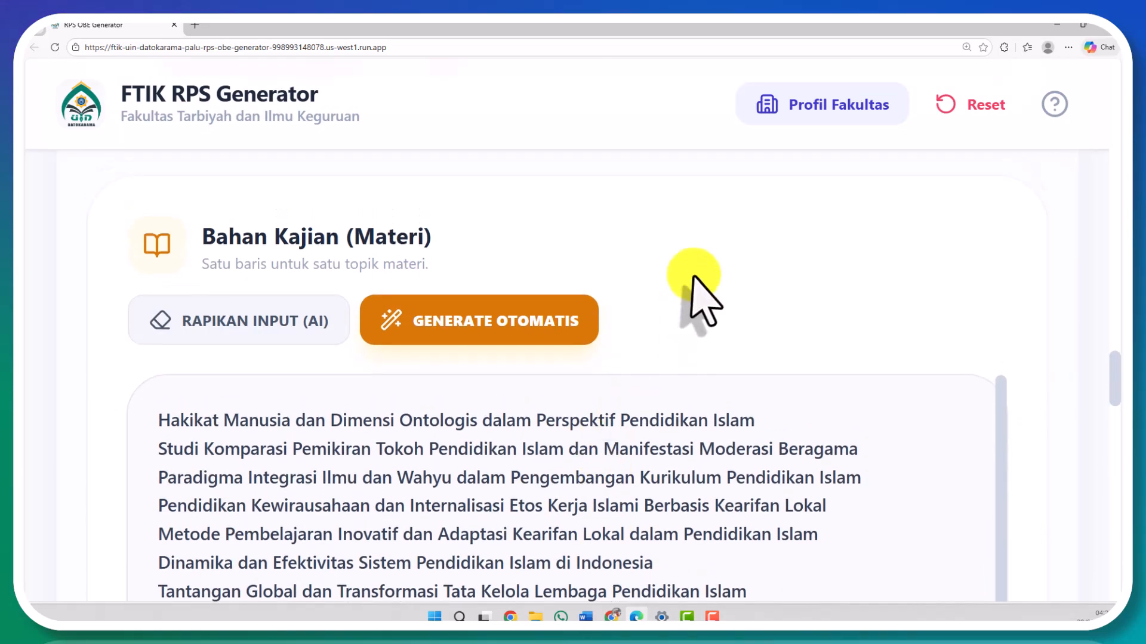
pyautogui.scroll(20, 704, 299)
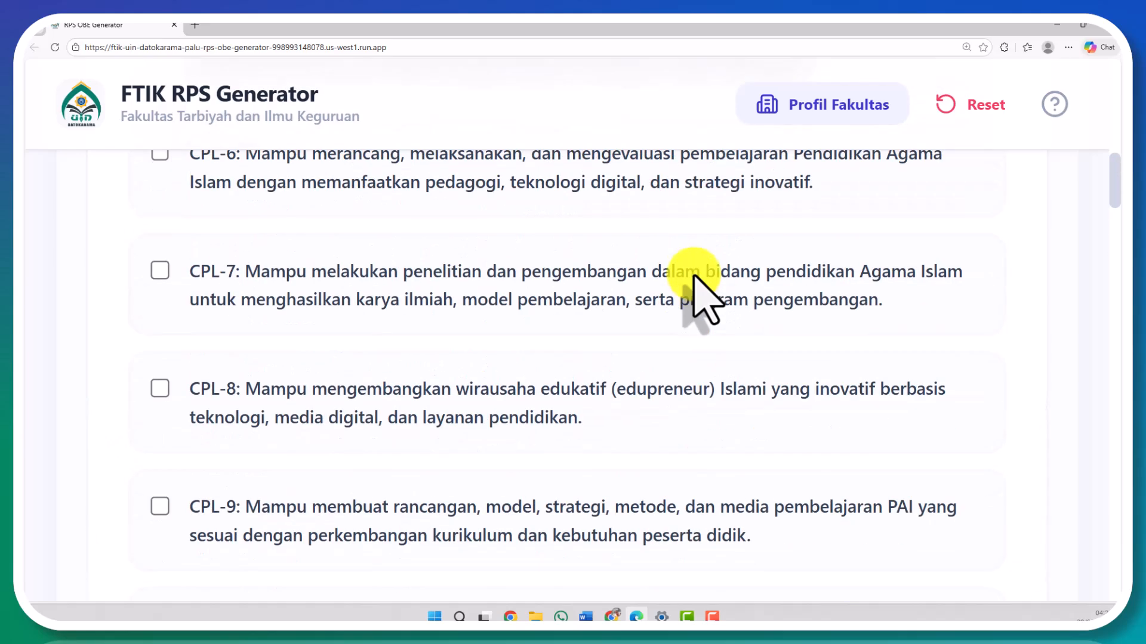
pyautogui.scroll(5, 705, 299)
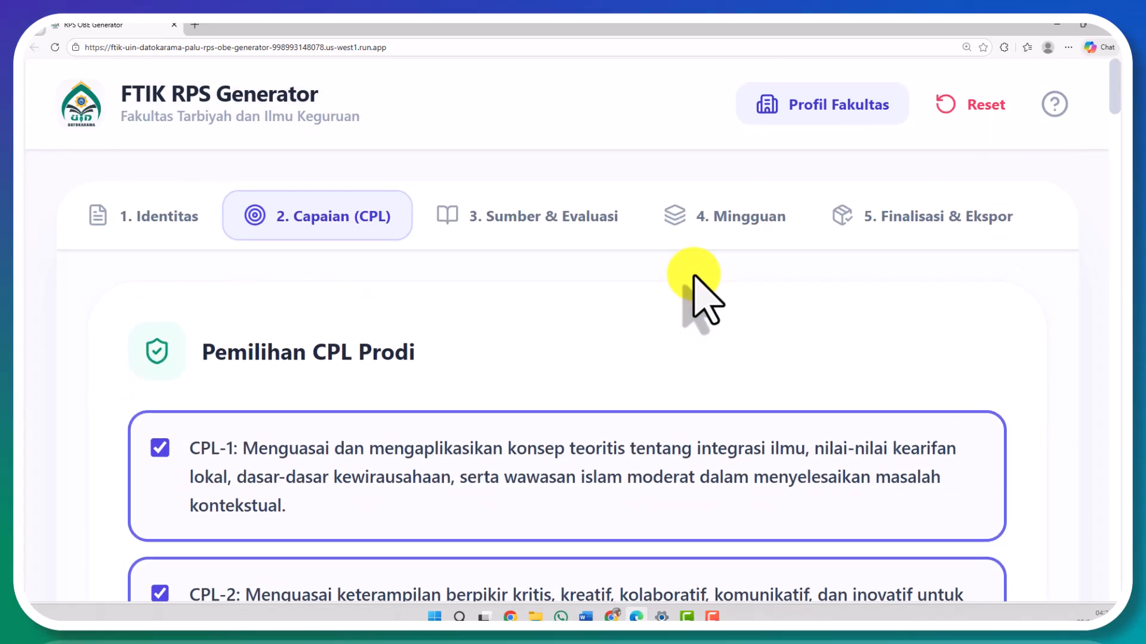
# Go to Sumber & Evaluasi and add Youtube and another item starting with "Can" to the Perangkat Lunak (Software) list
pyautogui.click(517, 220)
pyautogui.scroll(-2, 508, 275)
pyautogui.scroll(-2, 507, 276)
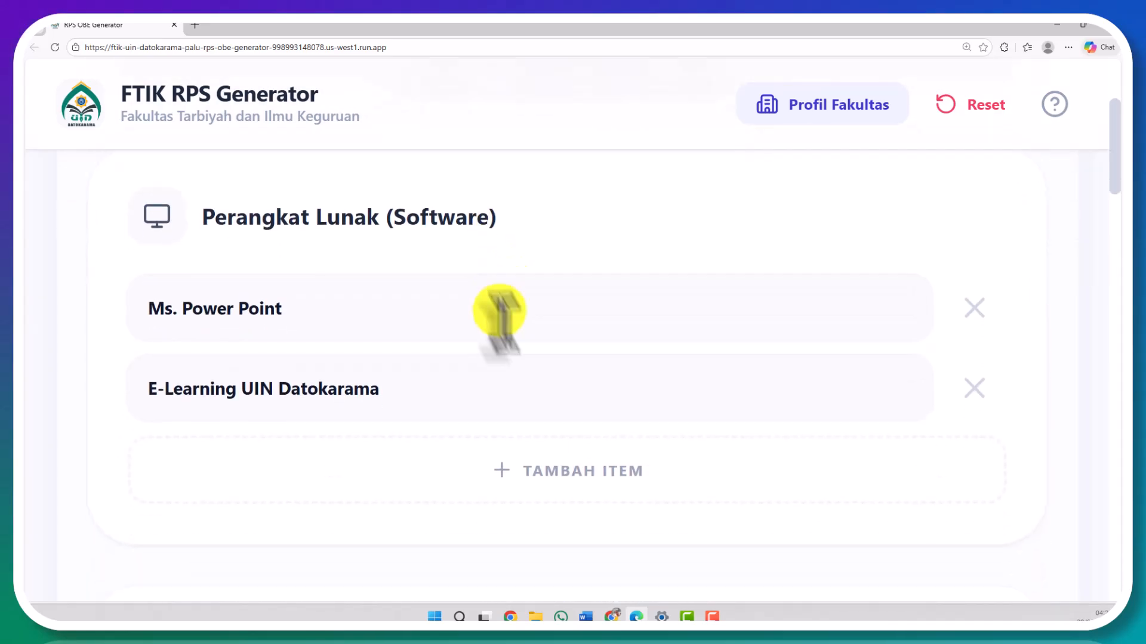
pyautogui.click(560, 431)
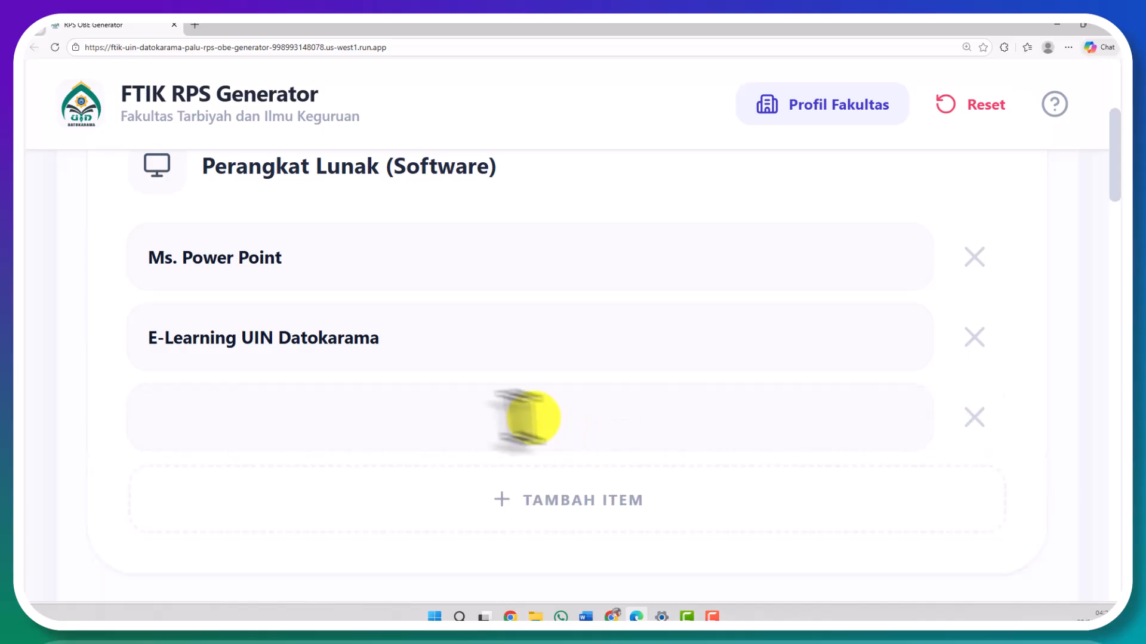
pyautogui.click(481, 405)
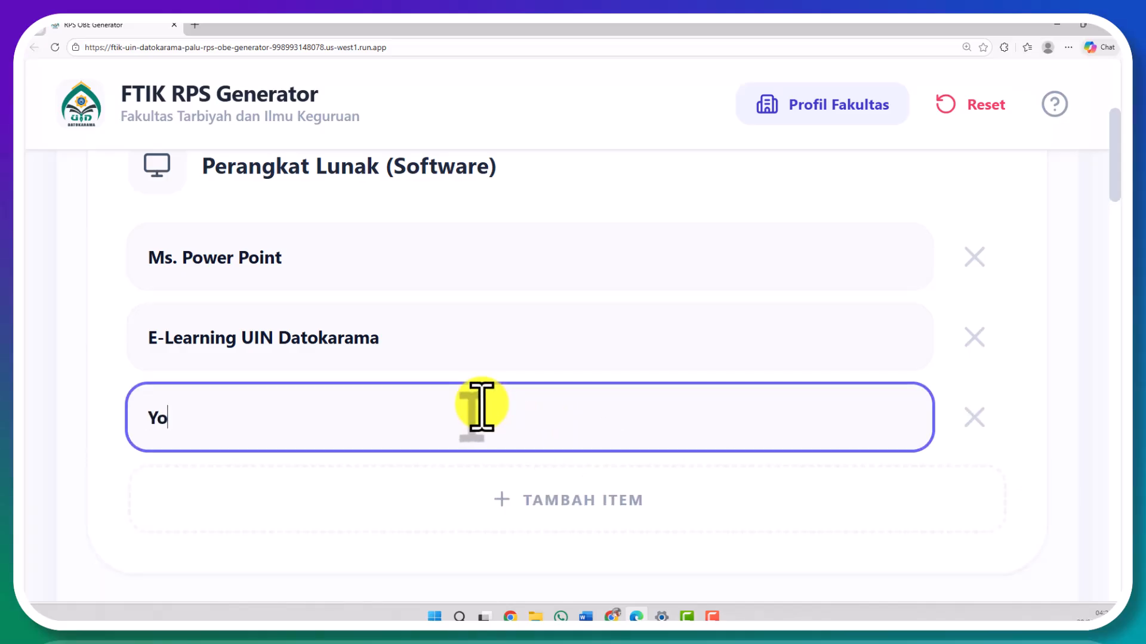
pyautogui.write('Youtube')
pyautogui.click(486, 519)
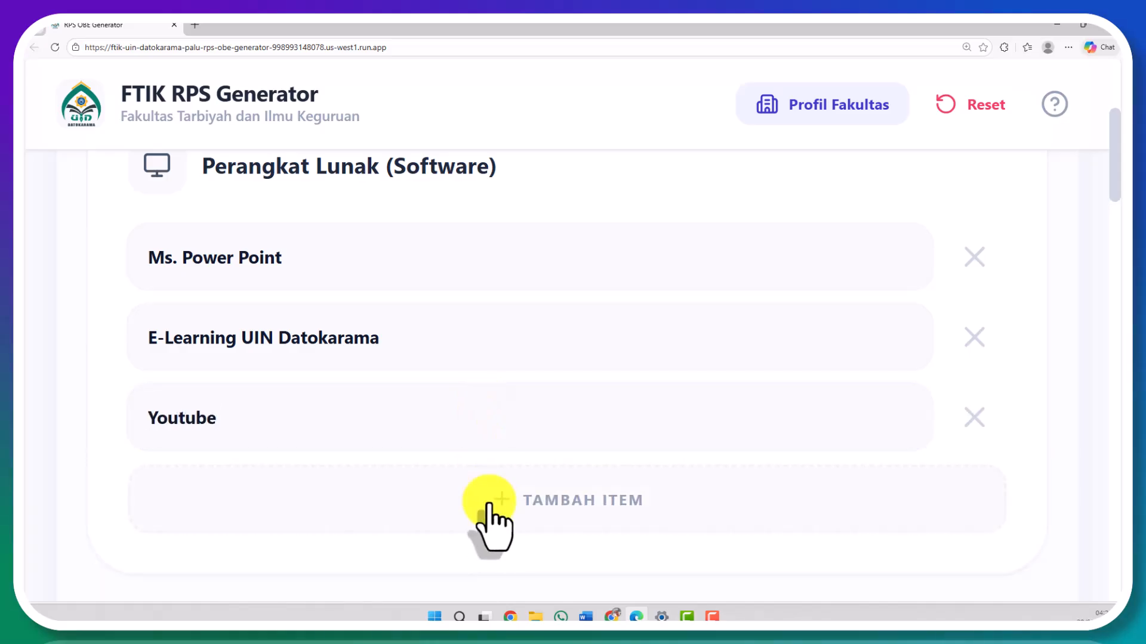
pyautogui.click(314, 500)
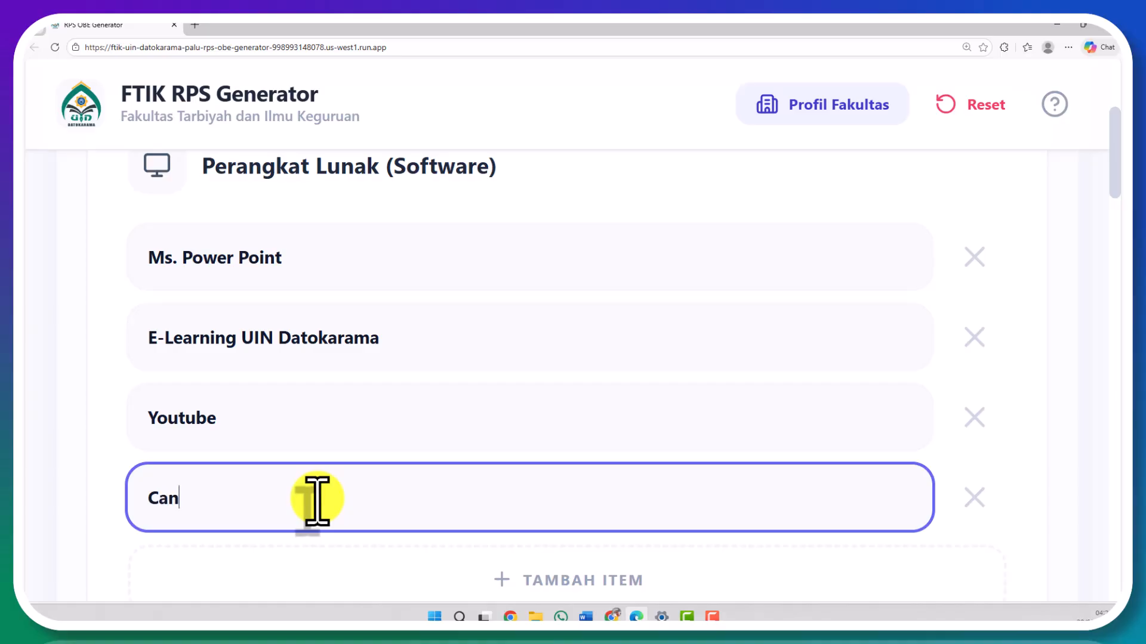
# Add Smart TV to the Perangkat Keras (Hardware) list and change its second item to Papan Tulis
pyautogui.scroll(-10, 340, 499)
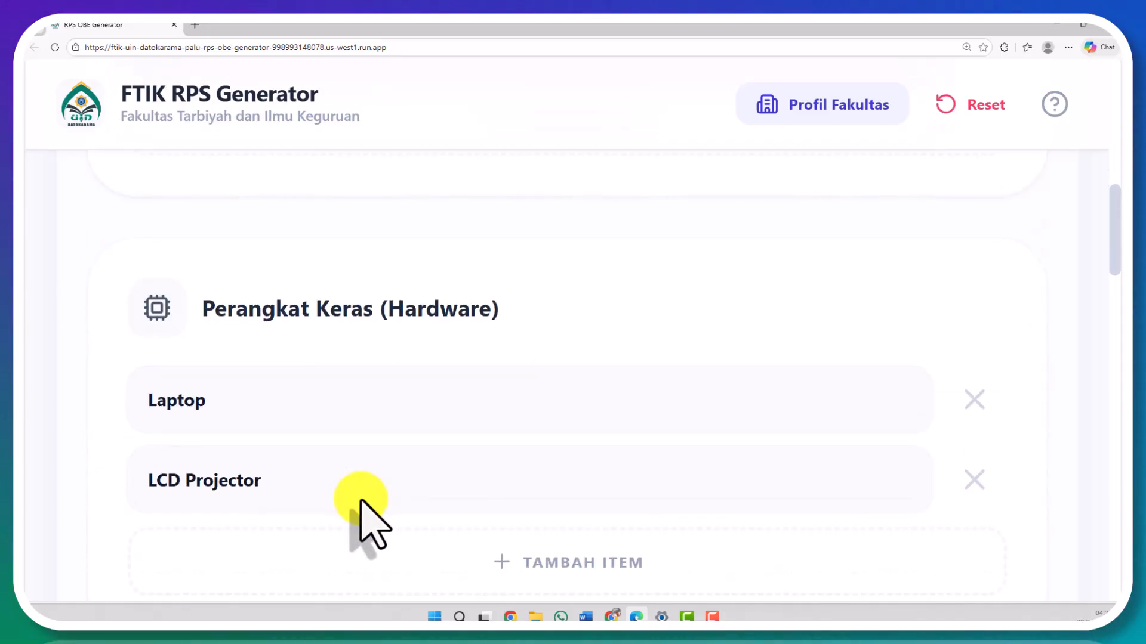
pyautogui.click(463, 458)
pyautogui.click(385, 453)
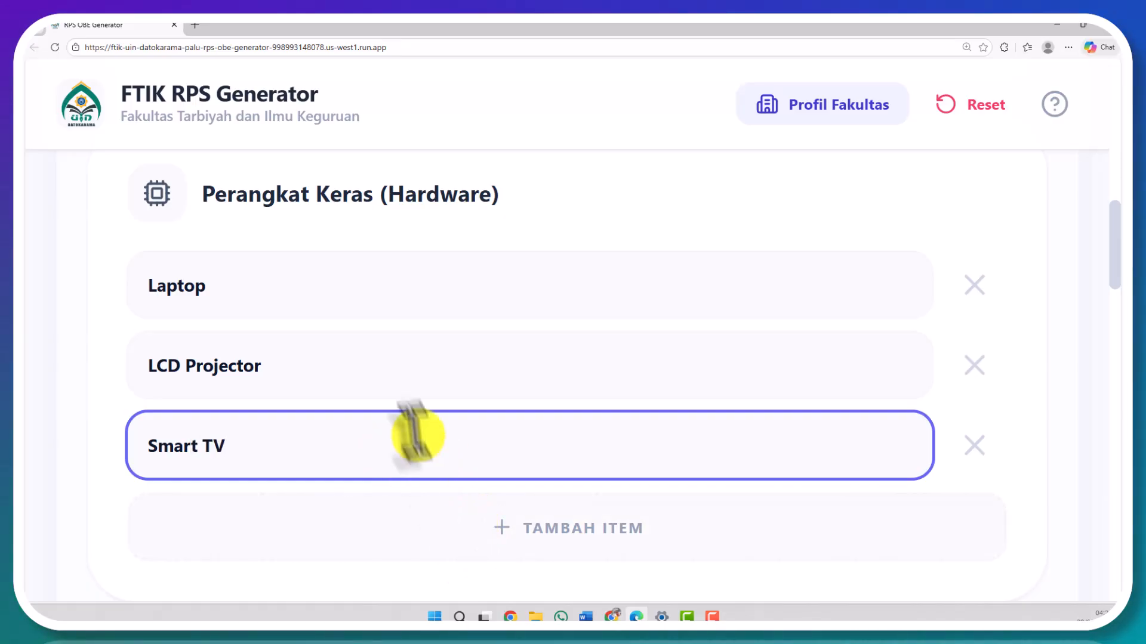
pyautogui.click(388, 404)
pyautogui.moveTo(372, 378); pyautogui.dragTo(128, 352)
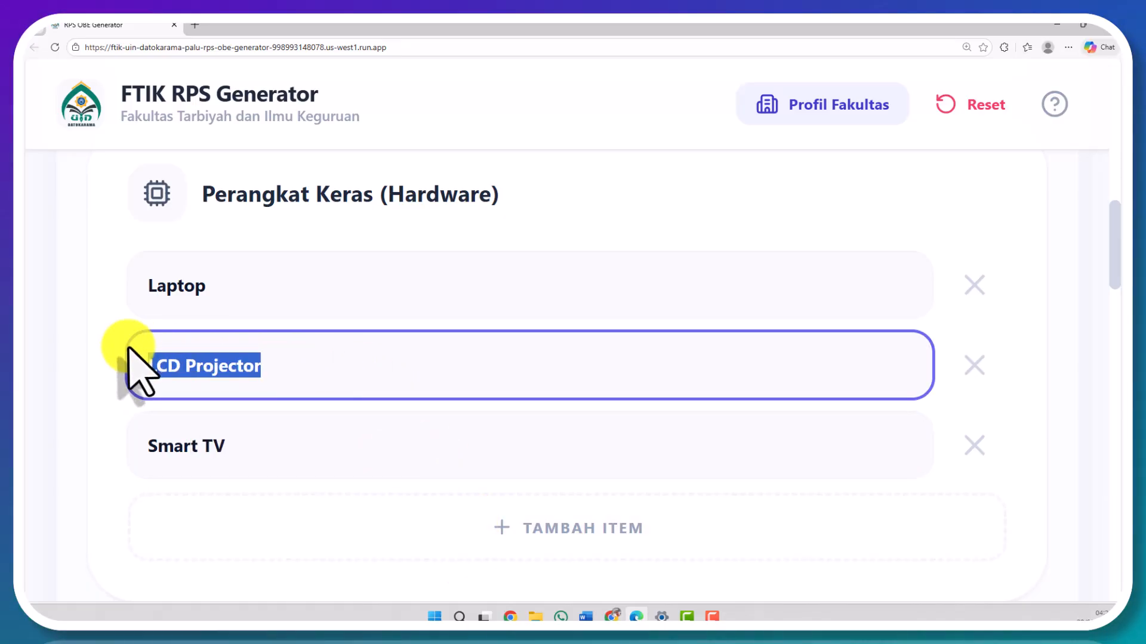
pyautogui.write('Papan Tulis')
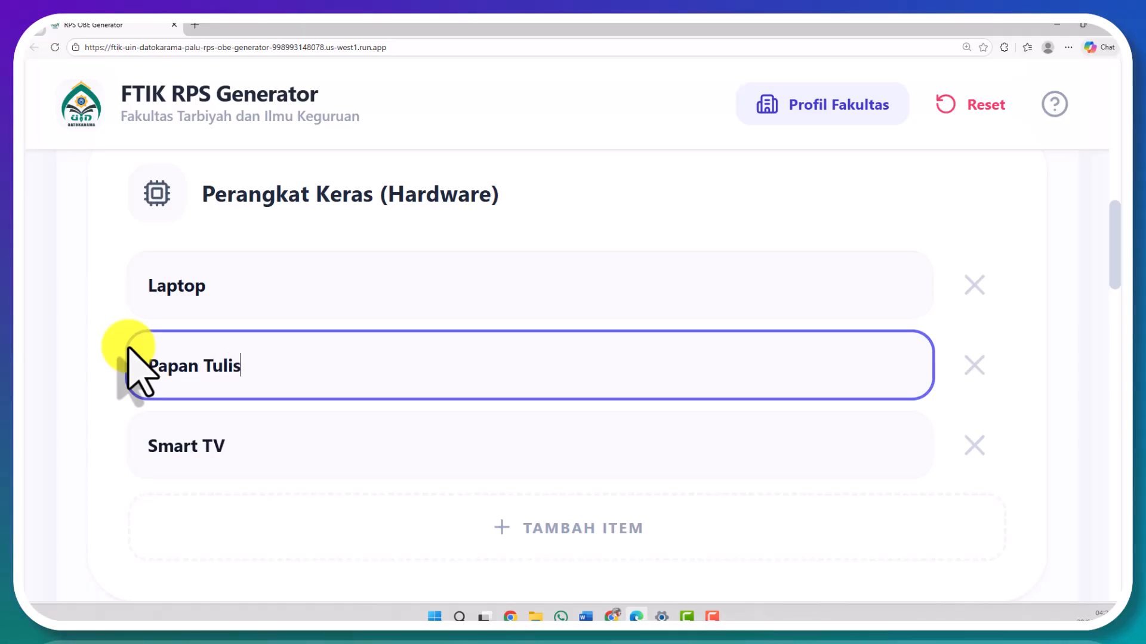
# Go to the Pustaka Utama section, switch to Document3 in Word and copy all eight references listed under Utama
pyautogui.scroll(-7, 371, 418)
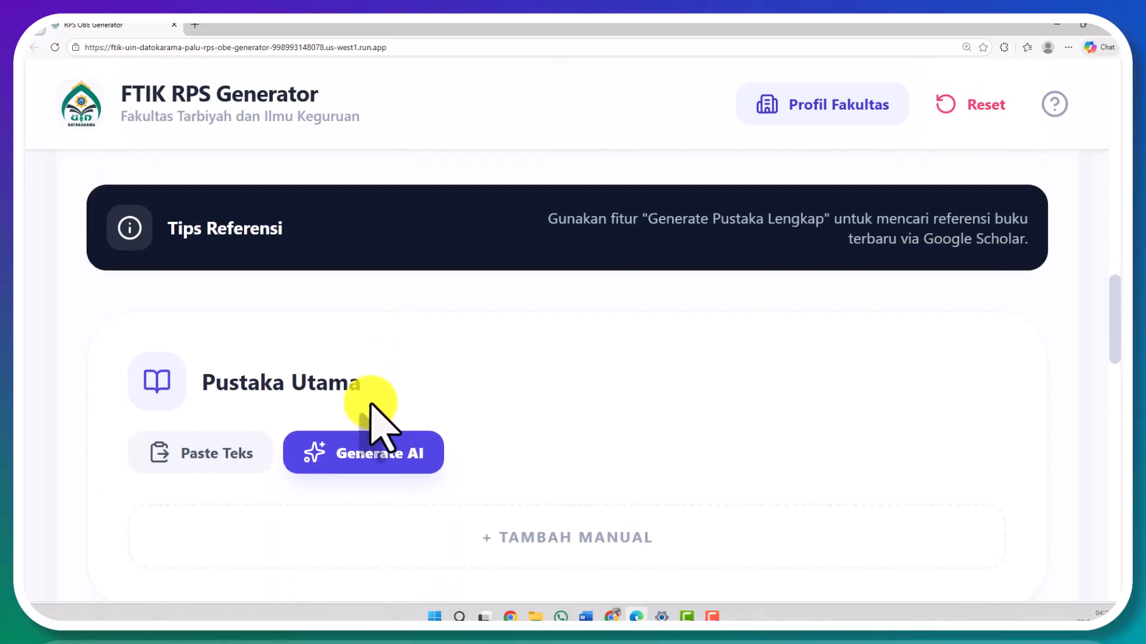
pyautogui.scroll(-1, 346, 369)
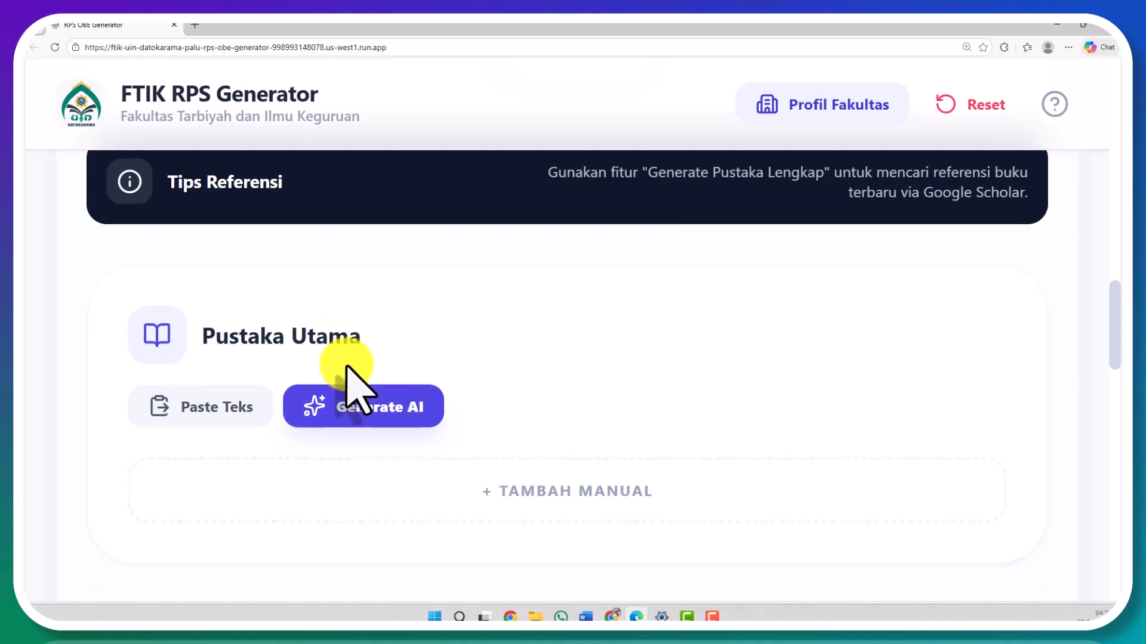
pyautogui.scroll(-1, 346, 369)
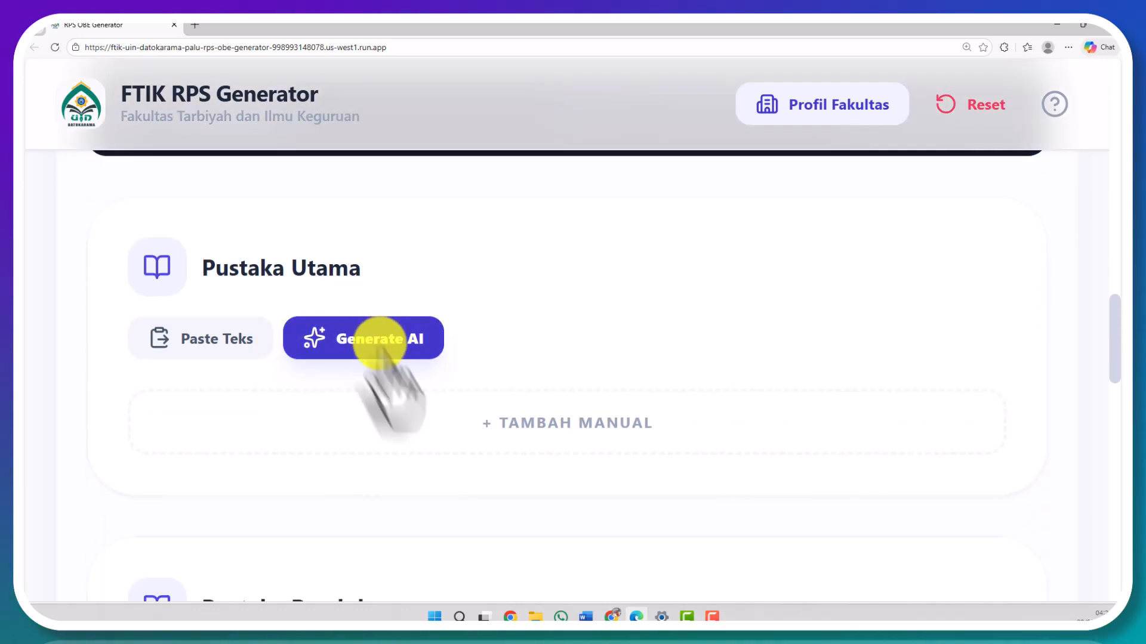
pyautogui.moveTo(584, 611)
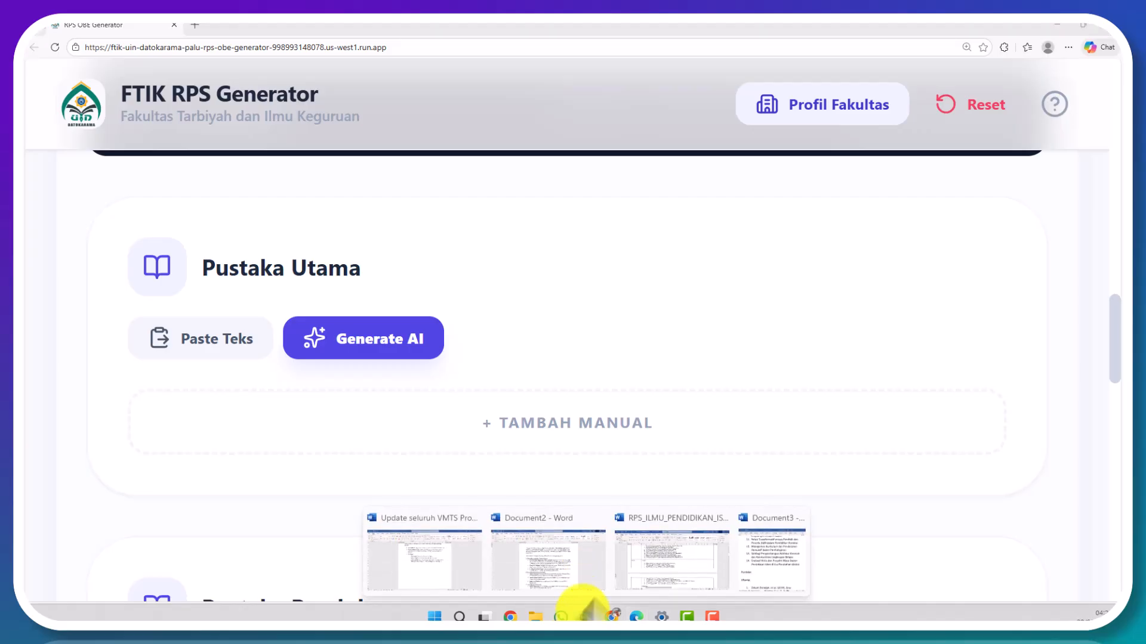
pyautogui.click(770, 552)
pyautogui.scroll(-2, 734, 312)
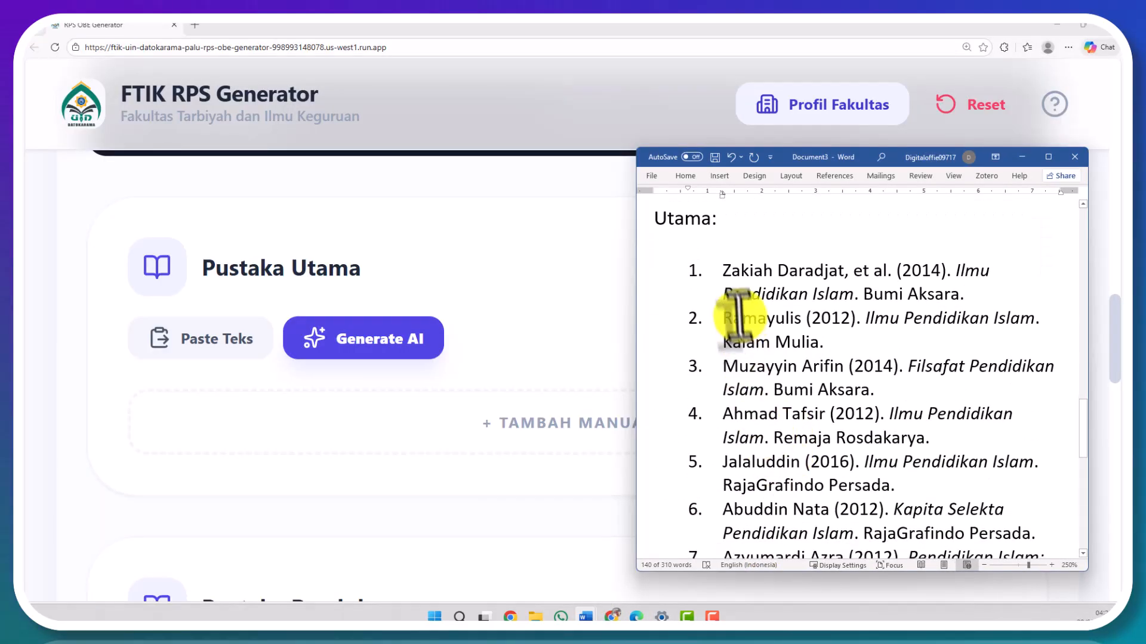
pyautogui.moveTo(721, 270); pyautogui.dragTo(843, 421)
pyautogui.scroll(-4, 842, 421)
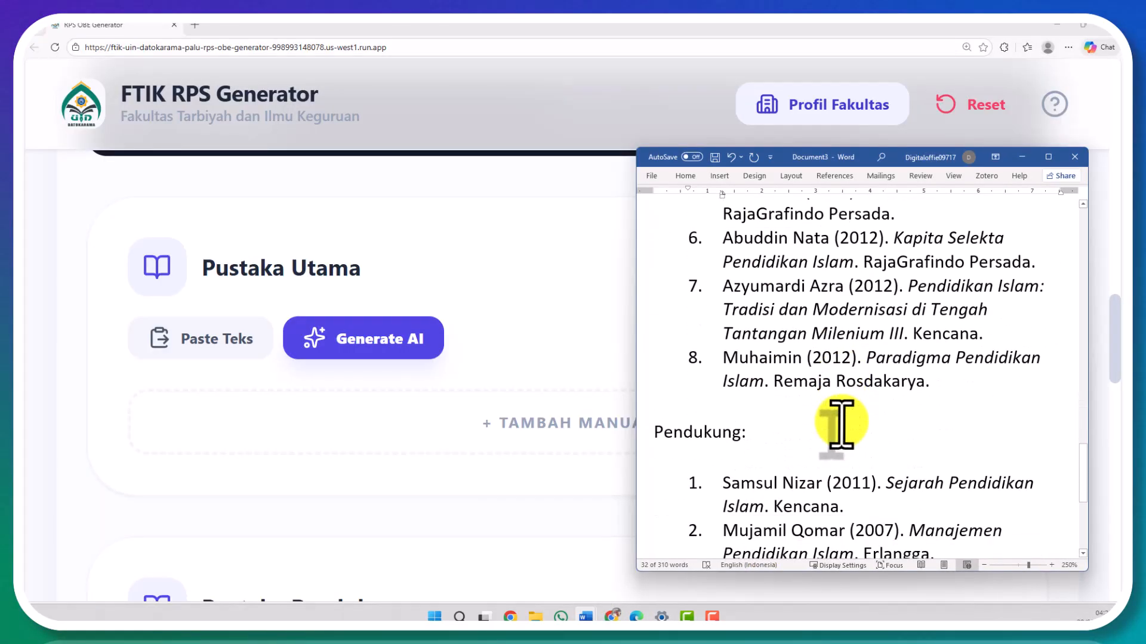
pyautogui.keyDown('shift'); pyautogui.click(941, 375); pyautogui.keyUp('shift')
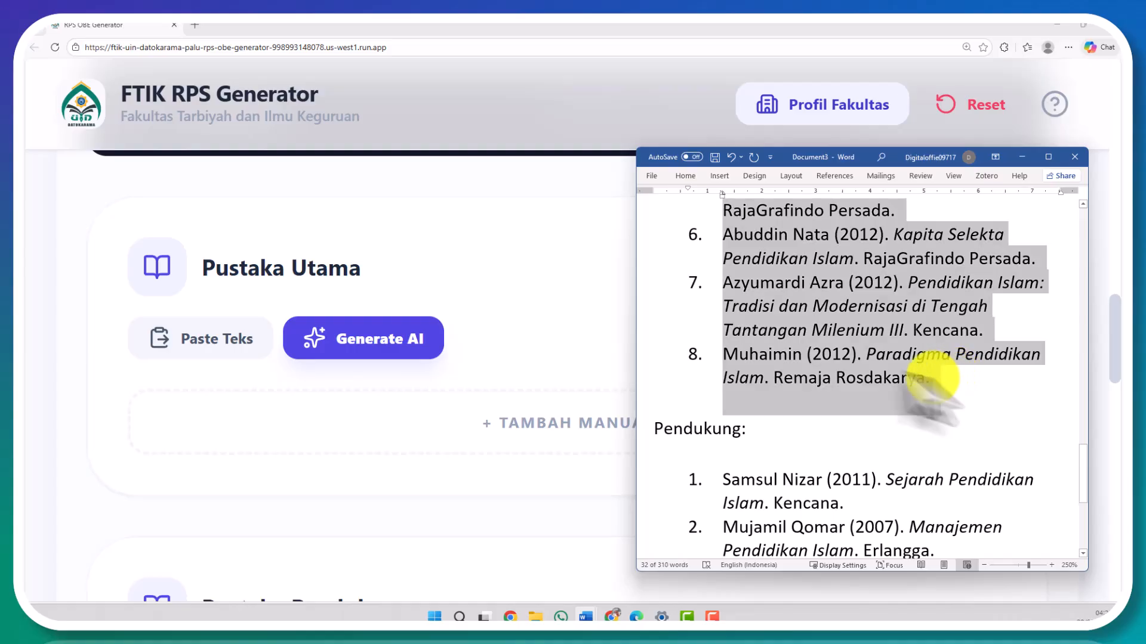
pyautogui.rightClick(844, 353)
pyautogui.click(865, 377)
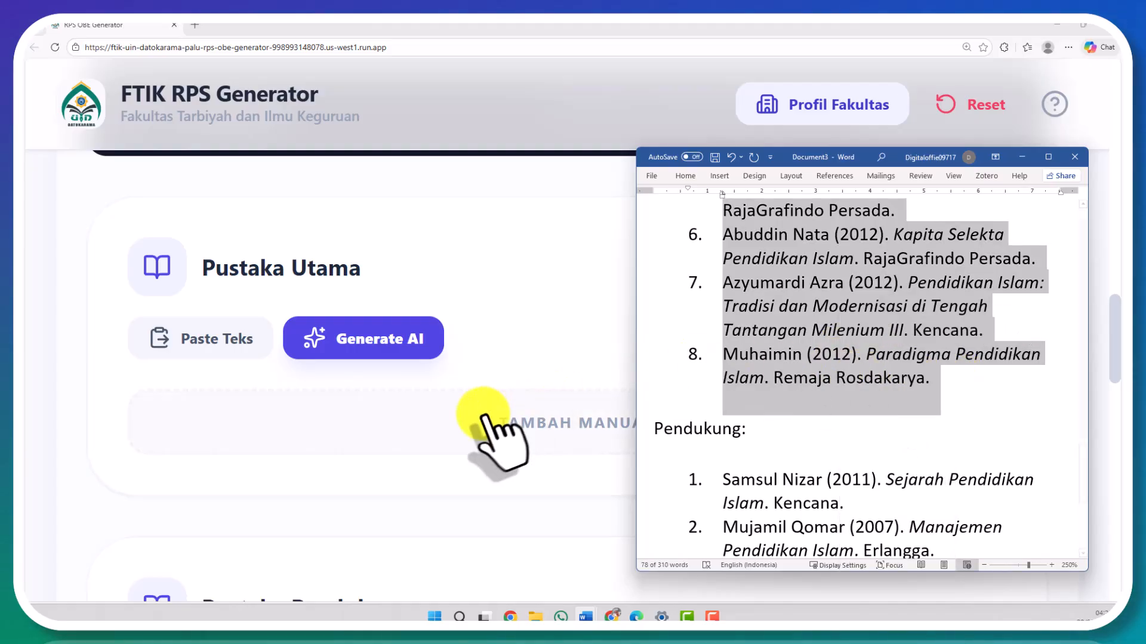
# Back in the RPS Generator, paste the copied references as raw text into Pustaka Utama and process them into entries
pyautogui.click(505, 335)
pyautogui.click(190, 341)
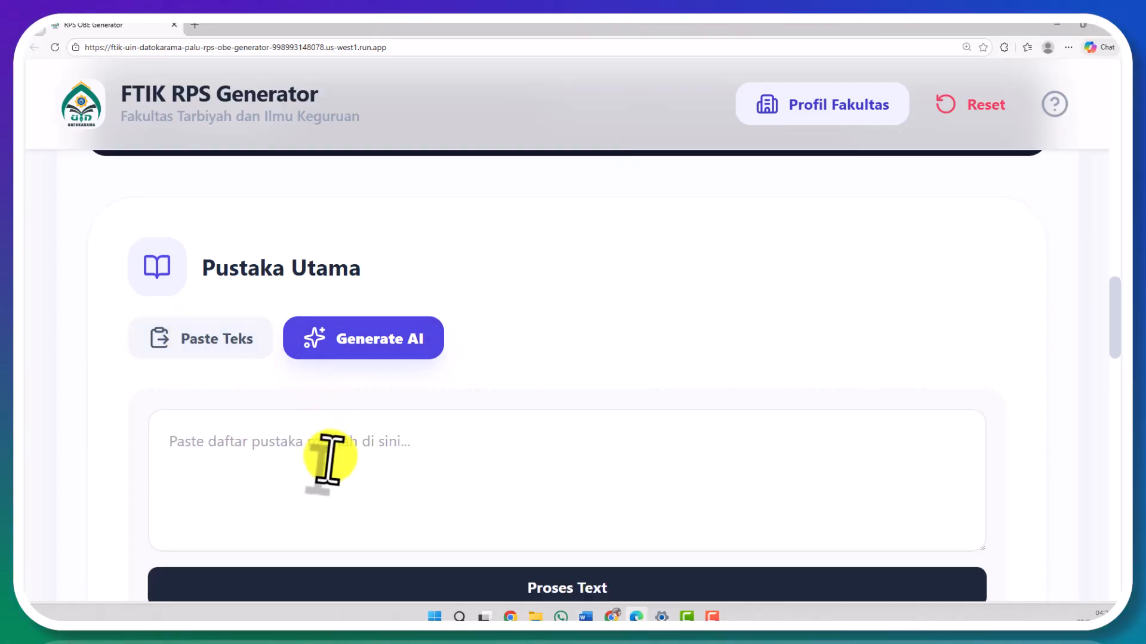
pyautogui.rightClick(325, 459)
pyautogui.click(406, 318)
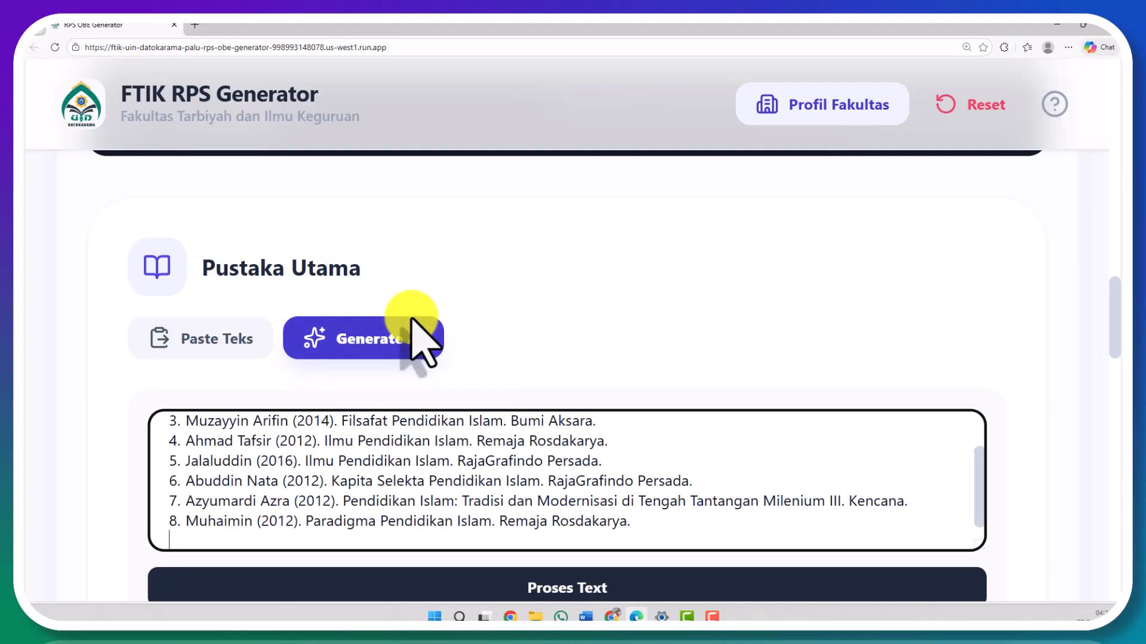
pyautogui.scroll(-1, 389, 460)
pyautogui.click(396, 584)
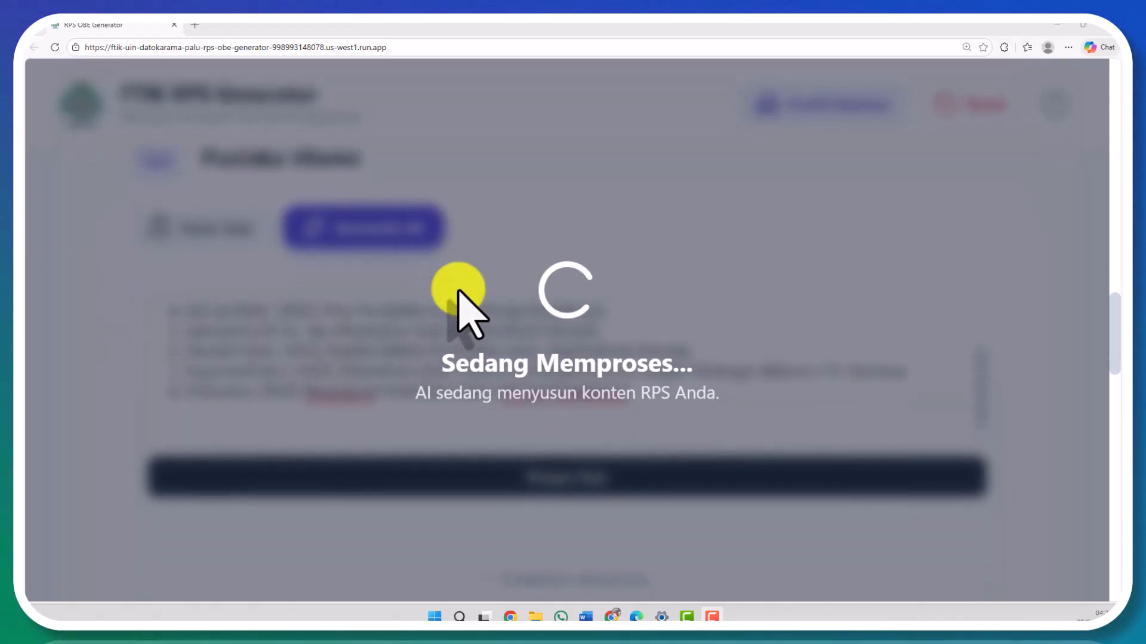
# Open the text paste area for Pustaka Pendukung and copy the six Pendukung references from Document3 in Word
pyautogui.scroll(-14, 471, 286)
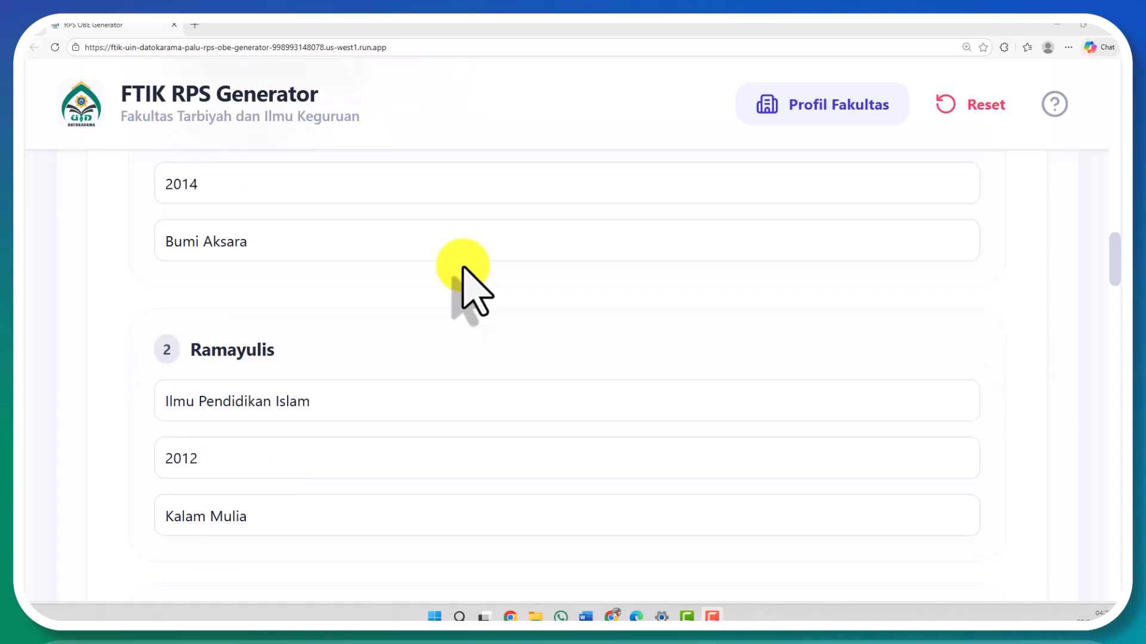
pyautogui.scroll(-15, 463, 269)
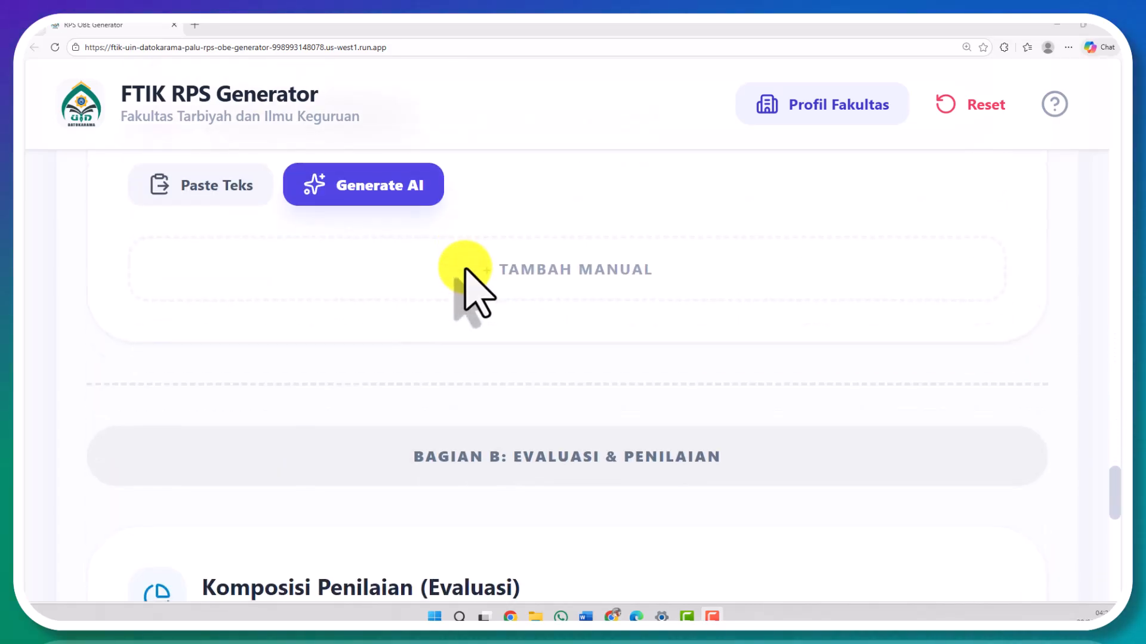
pyautogui.click(188, 198)
pyautogui.moveTo(586, 616)
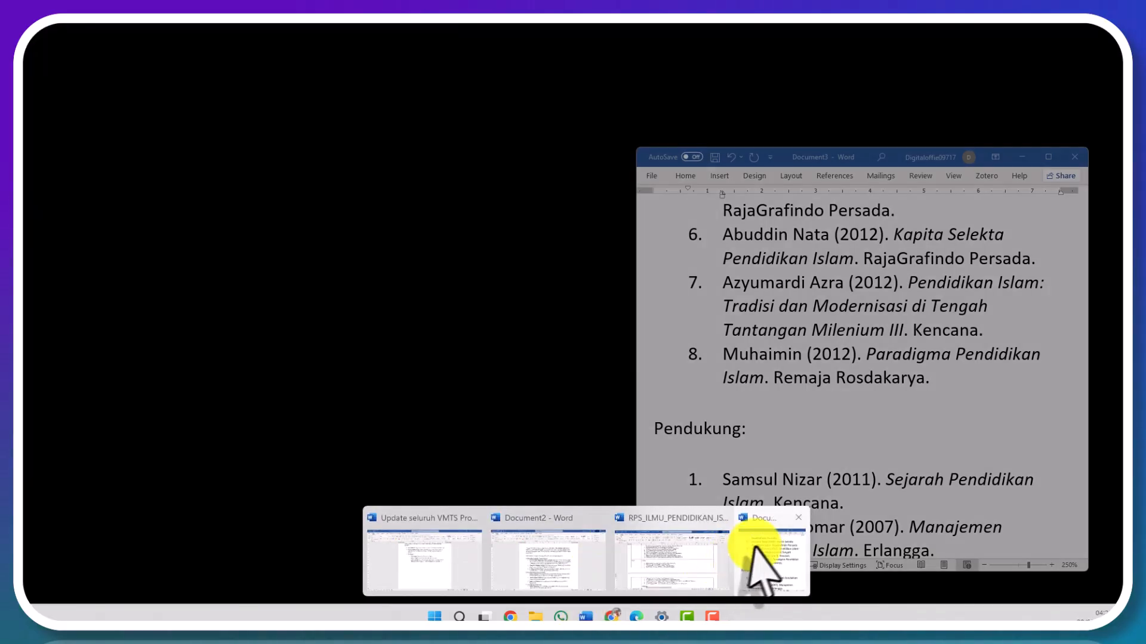
pyautogui.click(749, 546)
pyautogui.moveTo(723, 278); pyautogui.dragTo(979, 534)
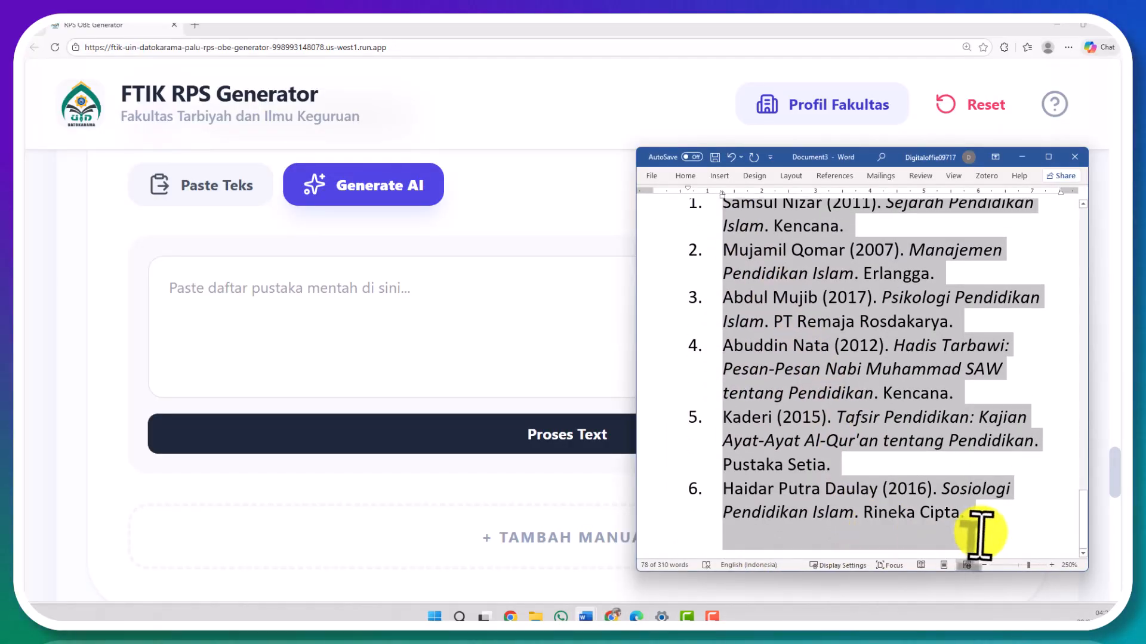
pyautogui.rightClick(847, 410)
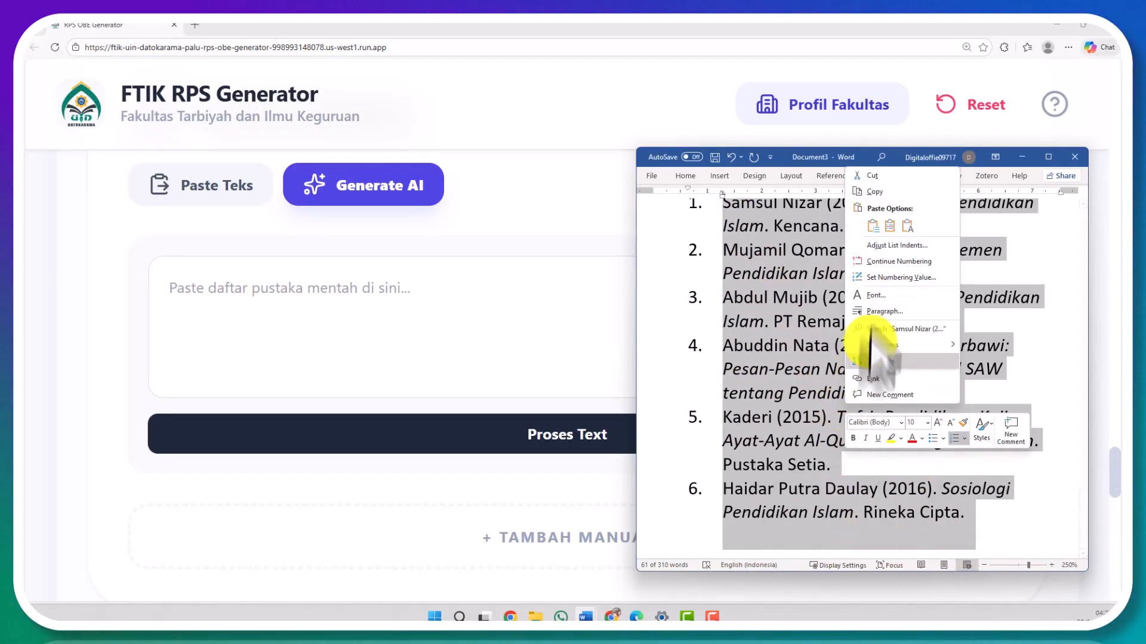
pyautogui.click(876, 193)
# Paste the copied references as plain text into Pustaka Pendukung in the RPS Generator and process them into entries
pyautogui.rightClick(457, 284)
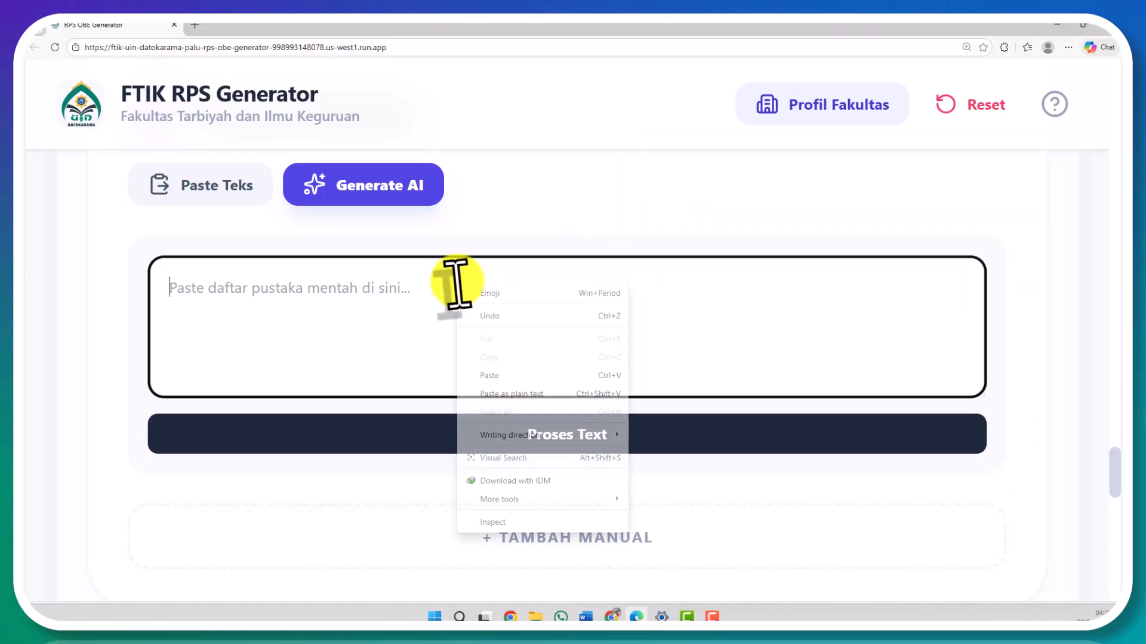
pyautogui.click(511, 394)
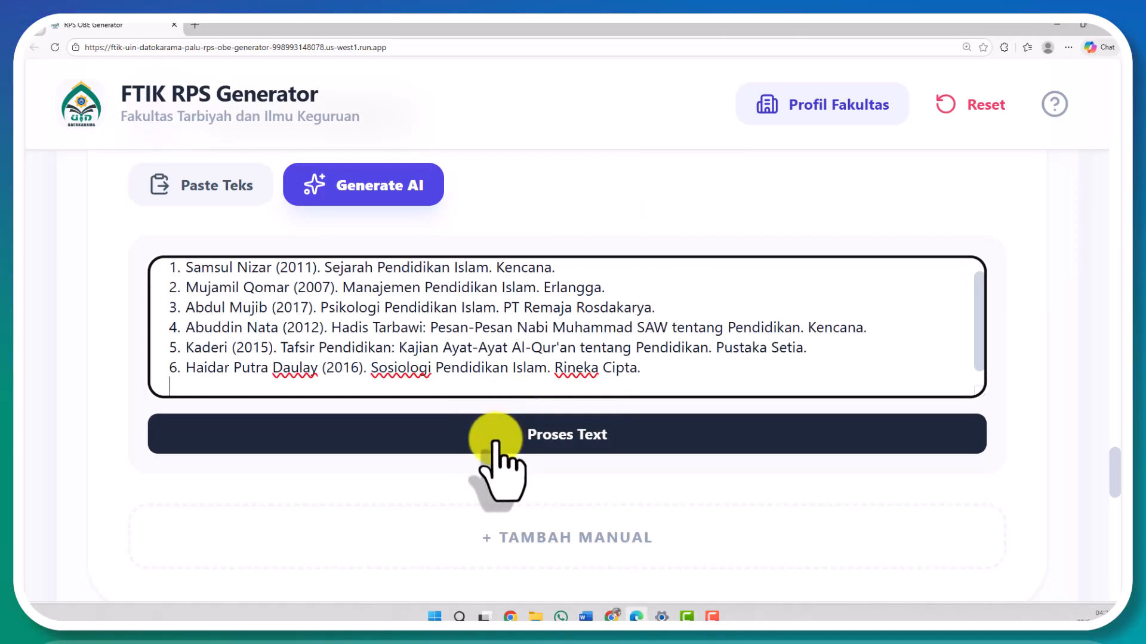
pyautogui.scroll(1, 484, 433)
pyautogui.click(472, 493)
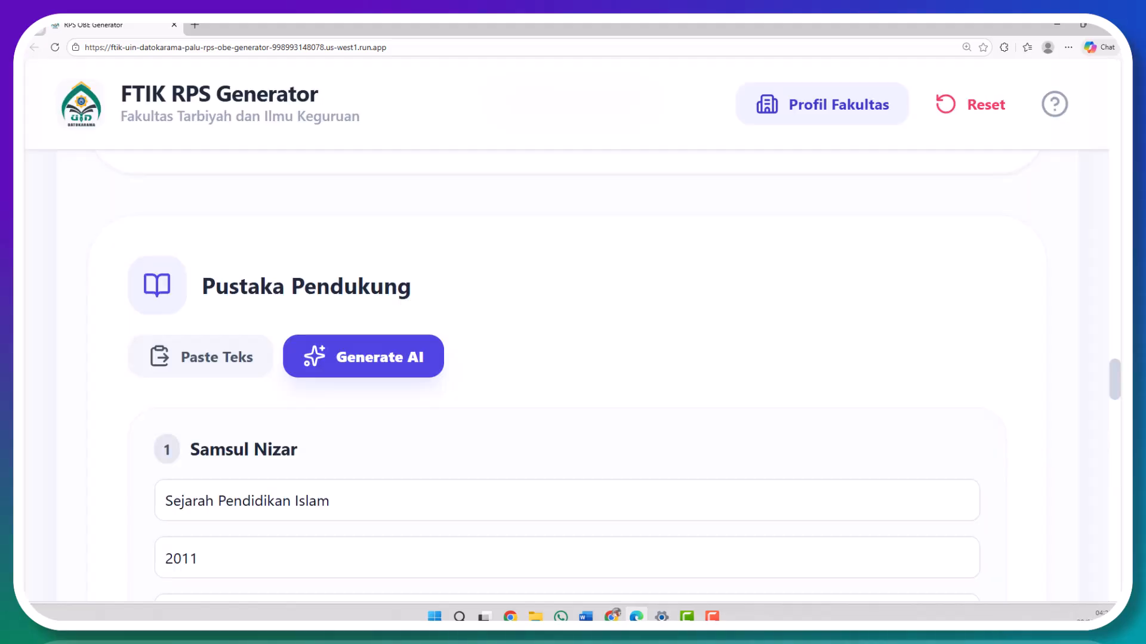
# In Komposisi Penilaian (Evaluasi), set both Ujian Akhir Semester (UAS) and Ujian Tengah Semester (UTS) to 25%
pyautogui.scroll(-10, 243, 274)
pyautogui.scroll(-15, 245, 275)
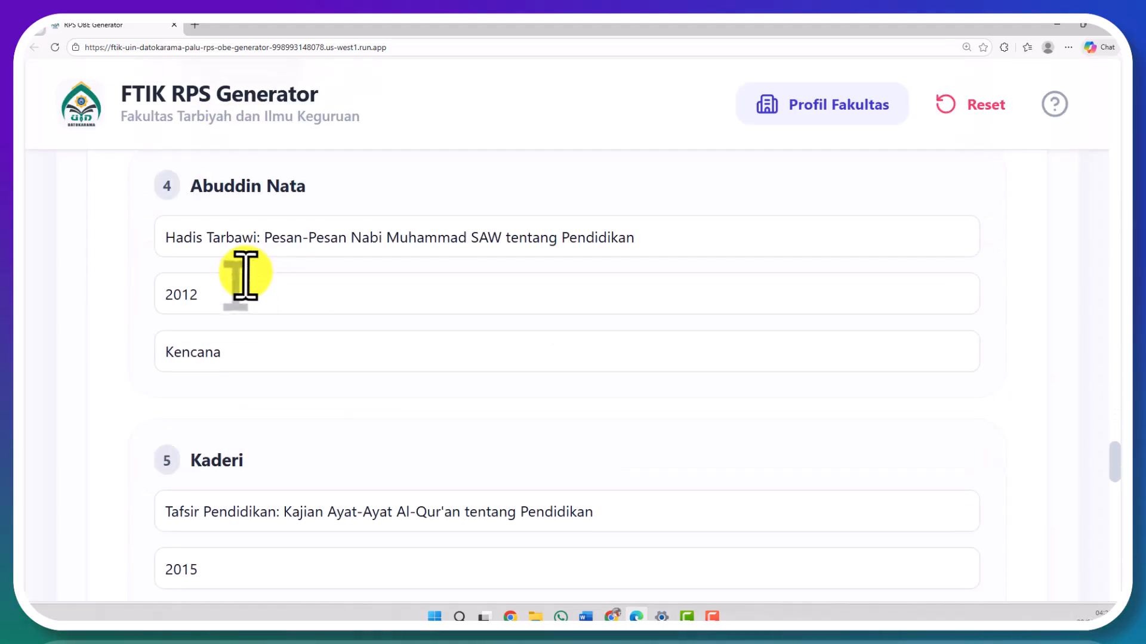
pyautogui.scroll(2, 245, 275)
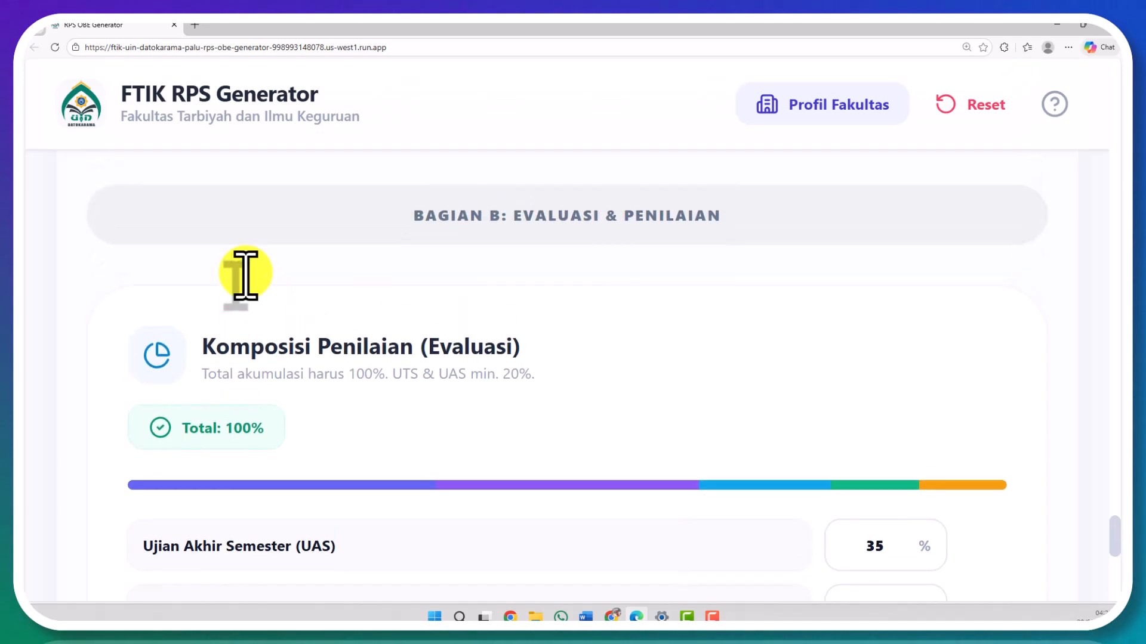
pyautogui.scroll(-6, 256, 294)
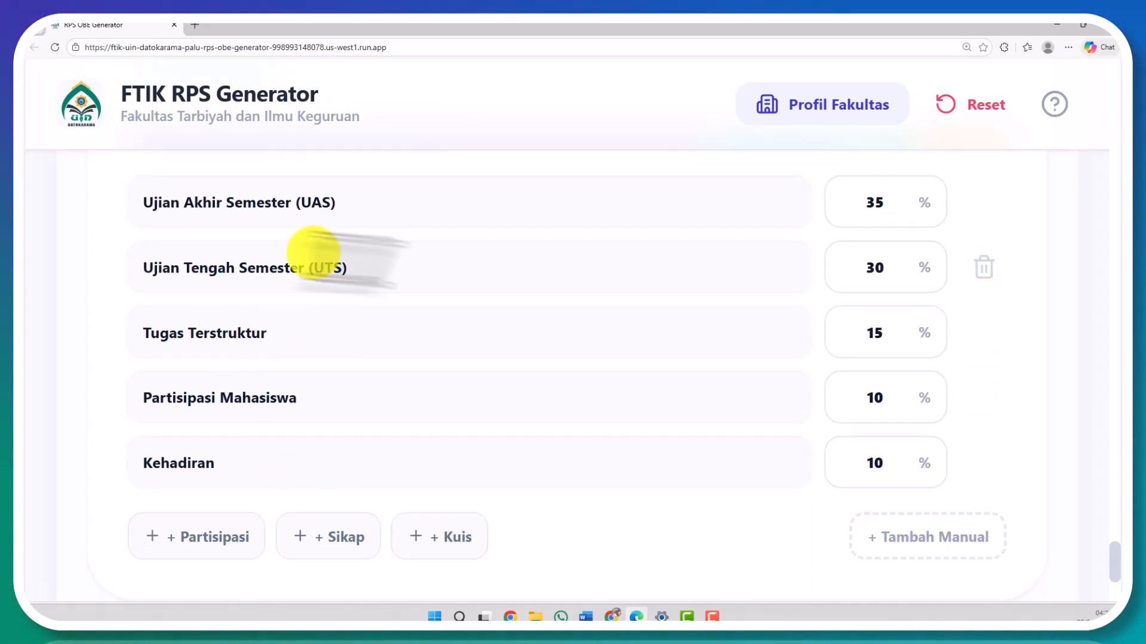
pyautogui.click(875, 204)
pyautogui.doubleClick(865, 202)
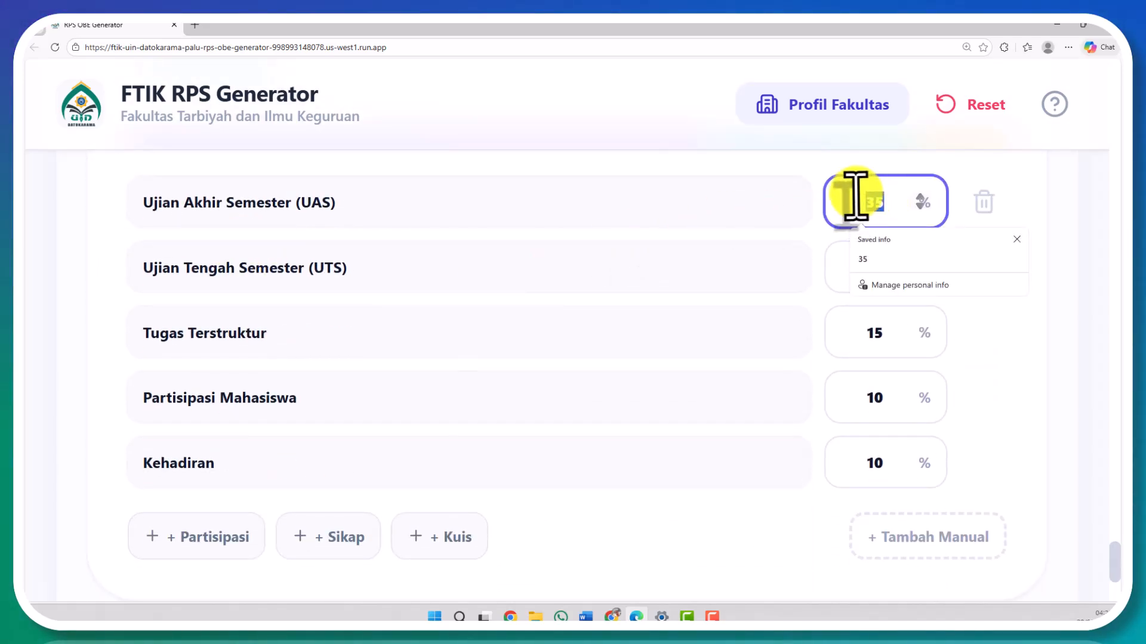
pyautogui.write('25')
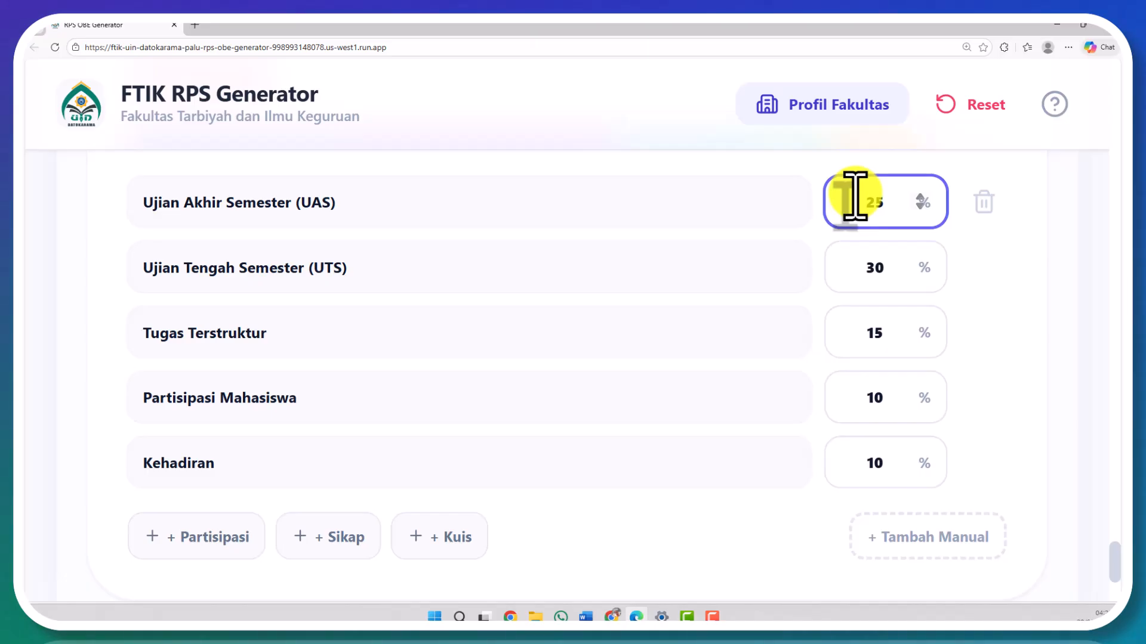
pyautogui.doubleClick(854, 255)
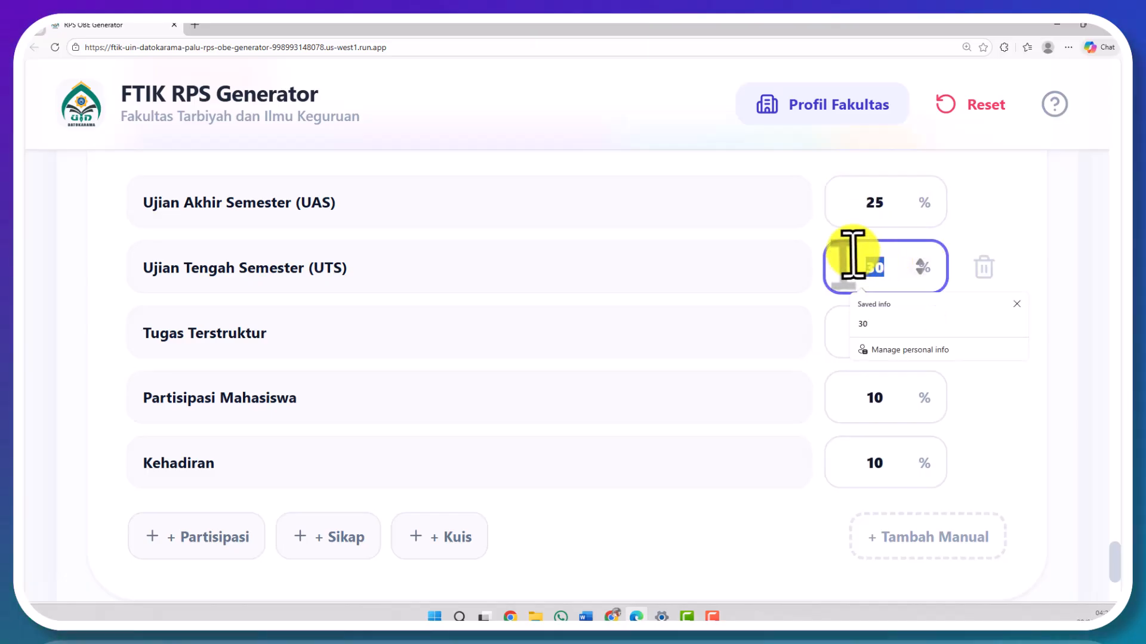
pyautogui.write('25')
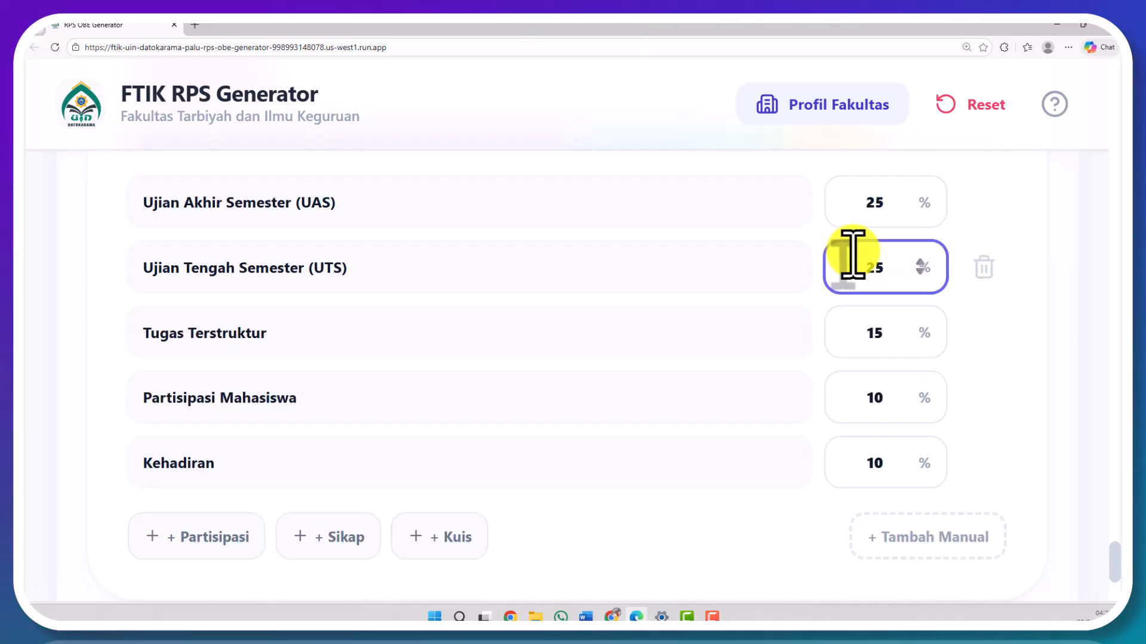
# Set the Tugas Terstruktur weight to 30% and check the total of the assessment composition
pyautogui.doubleClick(851, 330)
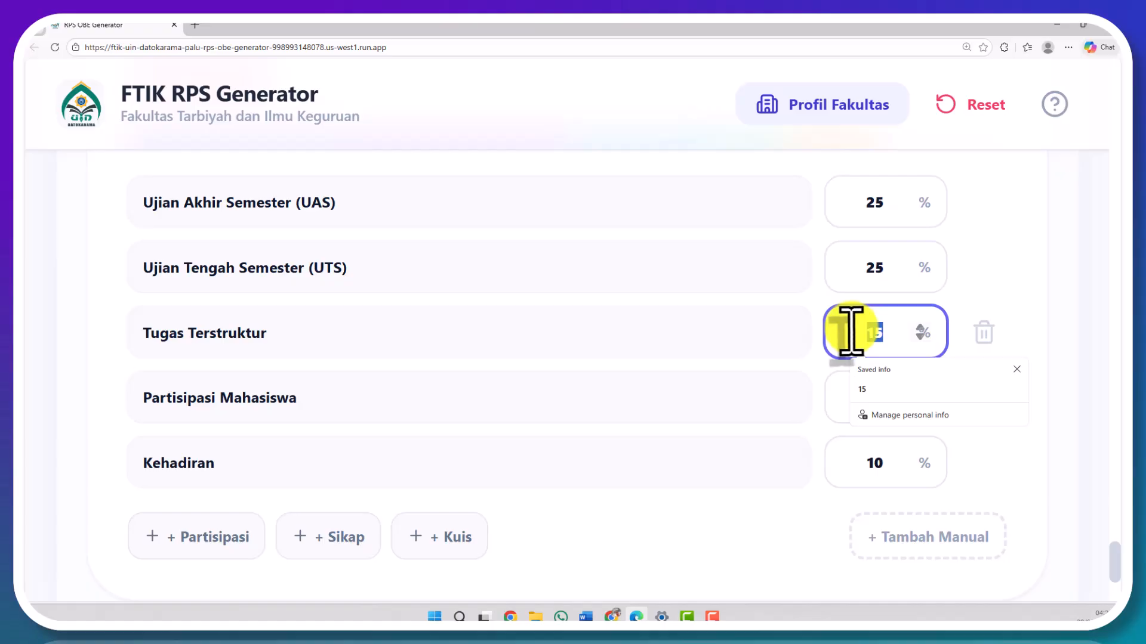
pyautogui.write('30')
pyautogui.scroll(6, 851, 331)
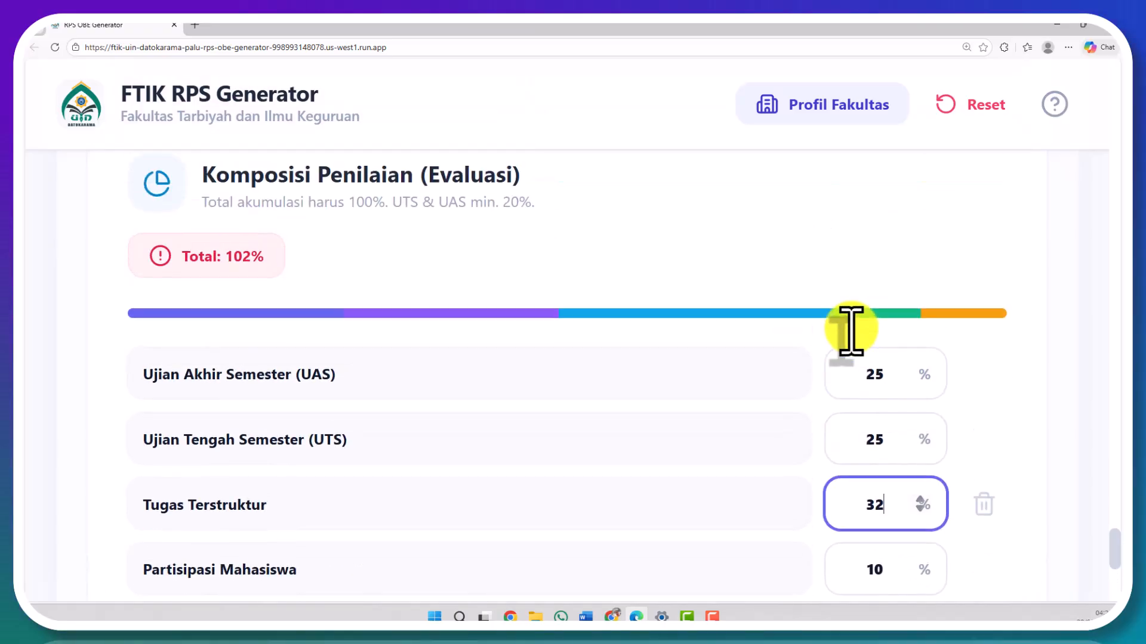
pyautogui.scroll(-2, 854, 313)
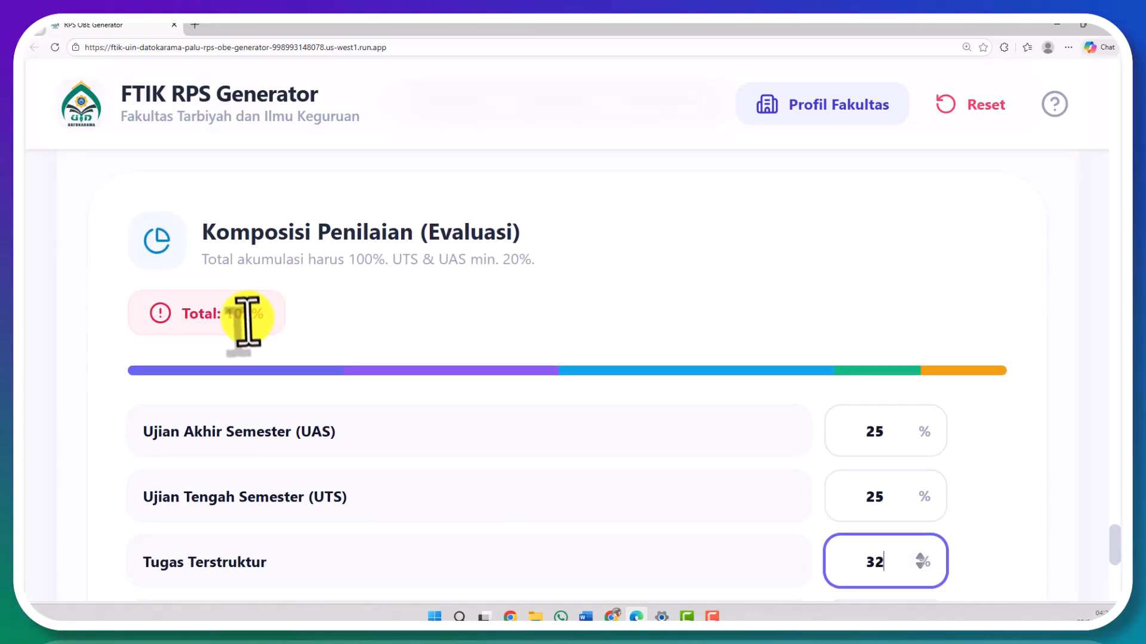
pyautogui.scroll(-3, 448, 379)
pyautogui.press('BackSpace')
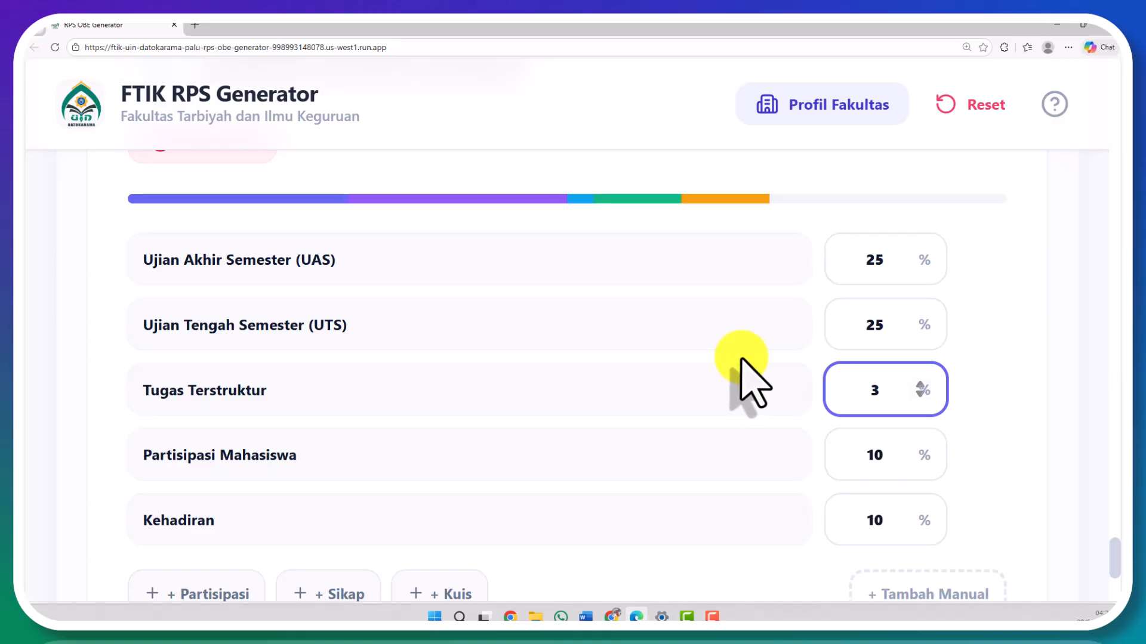
pyautogui.write('0')
pyautogui.scroll(2, 734, 382)
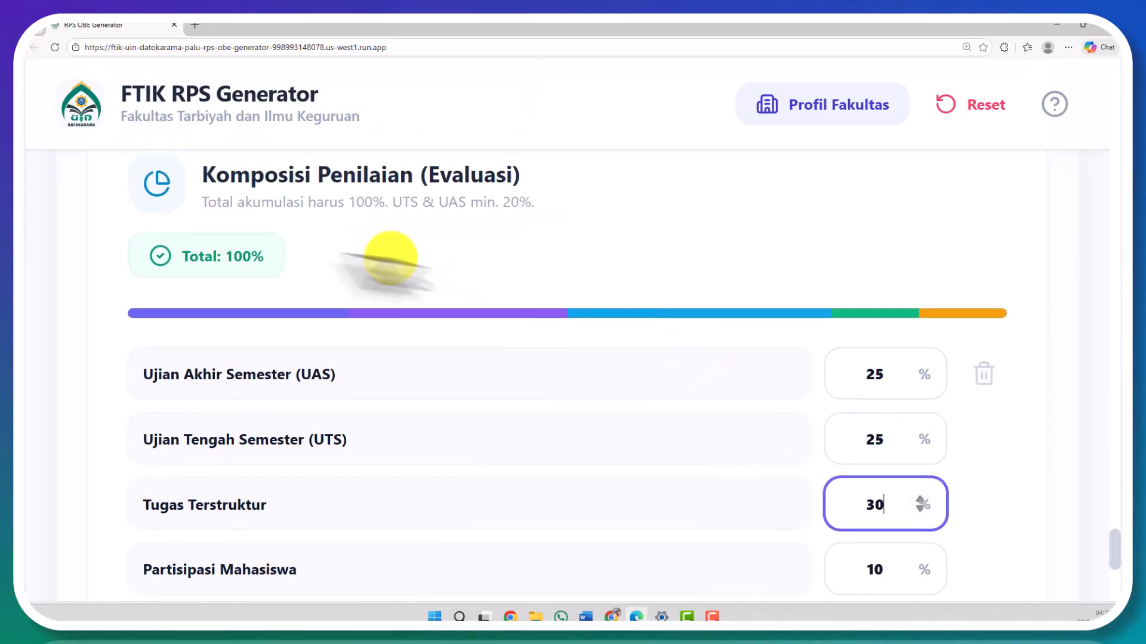
# Check the remaining assessment components down to Kehadiran and open the weekly planning section, Mingguan
pyautogui.scroll(-5, 396, 358)
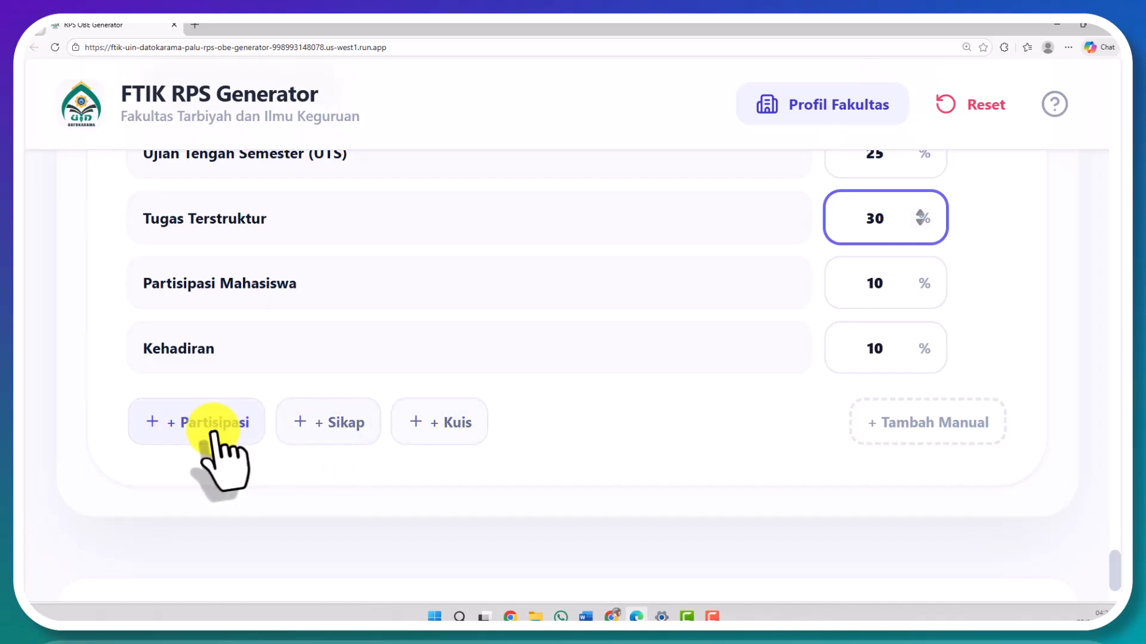
pyautogui.click(218, 338)
pyautogui.click(562, 421)
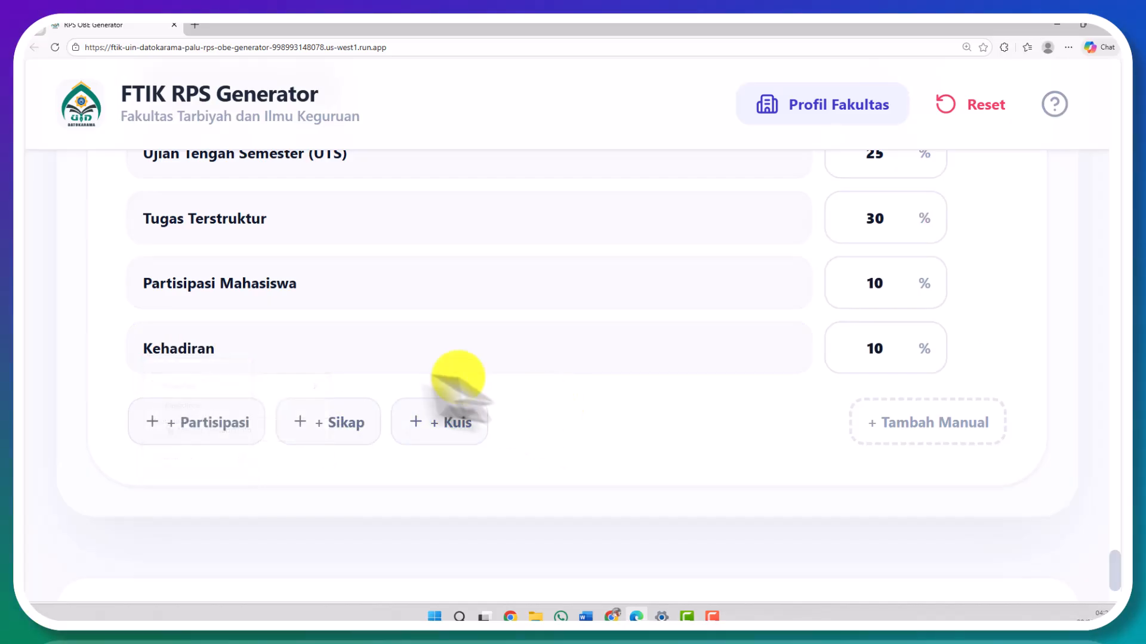
pyautogui.scroll(-2, 614, 417)
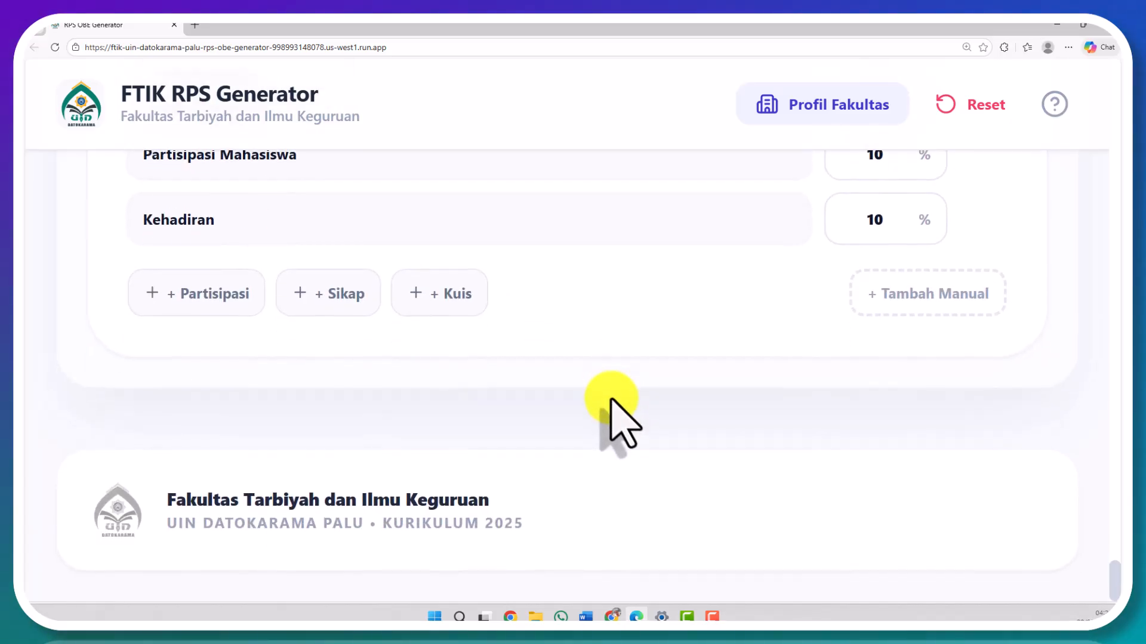
pyautogui.scroll(7, 607, 406)
pyautogui.scroll(20, 614, 411)
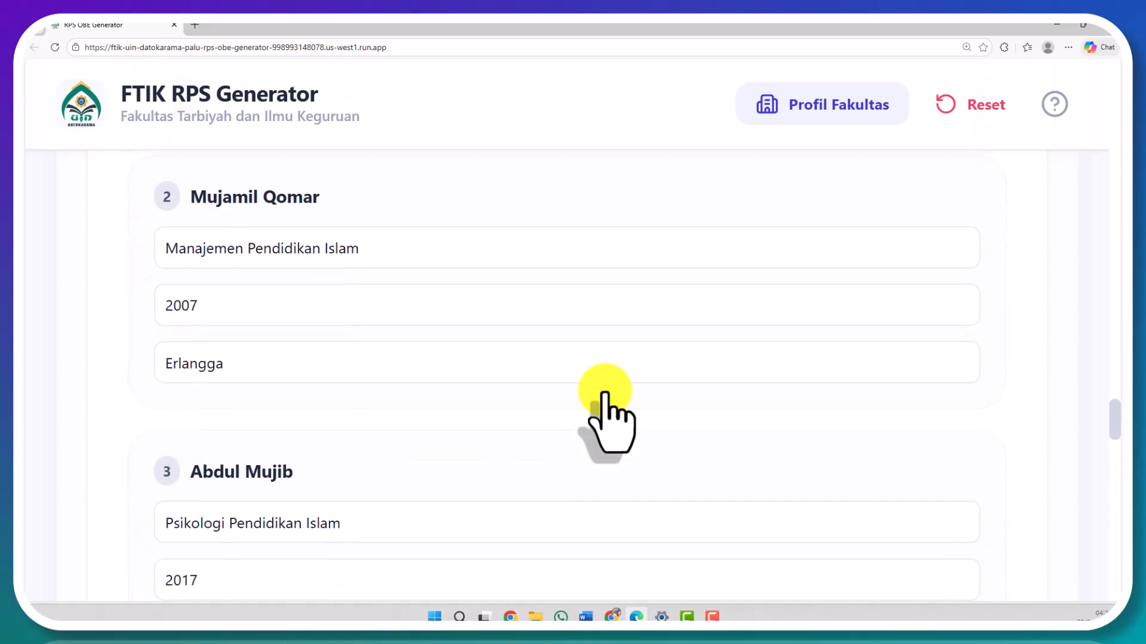
pyautogui.scroll(20, 604, 394)
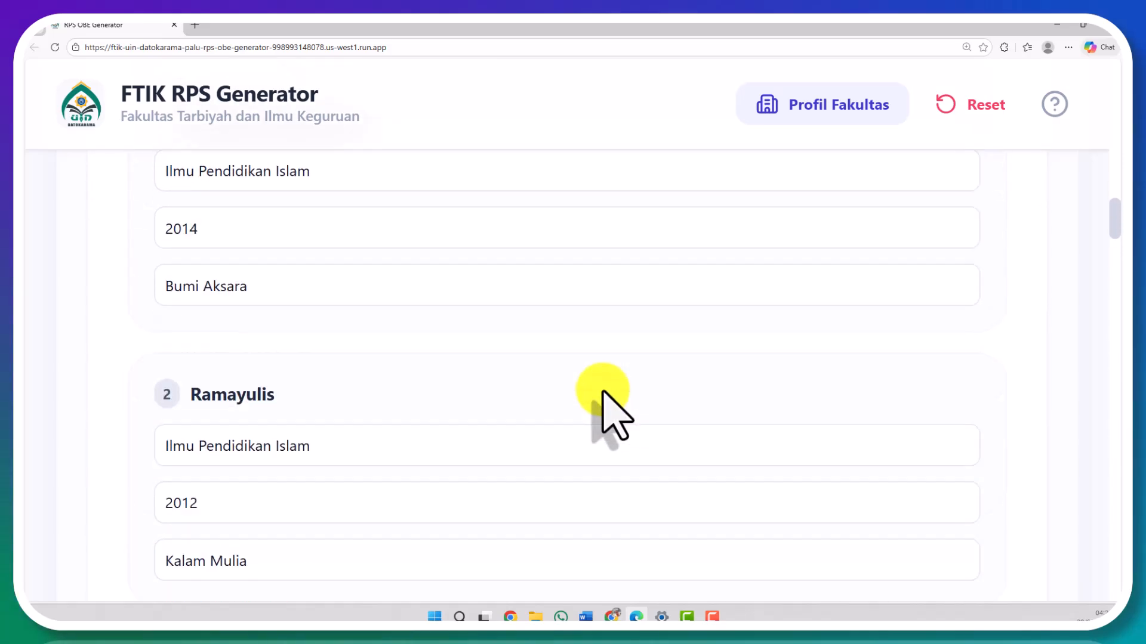
pyautogui.scroll(15, 609, 382)
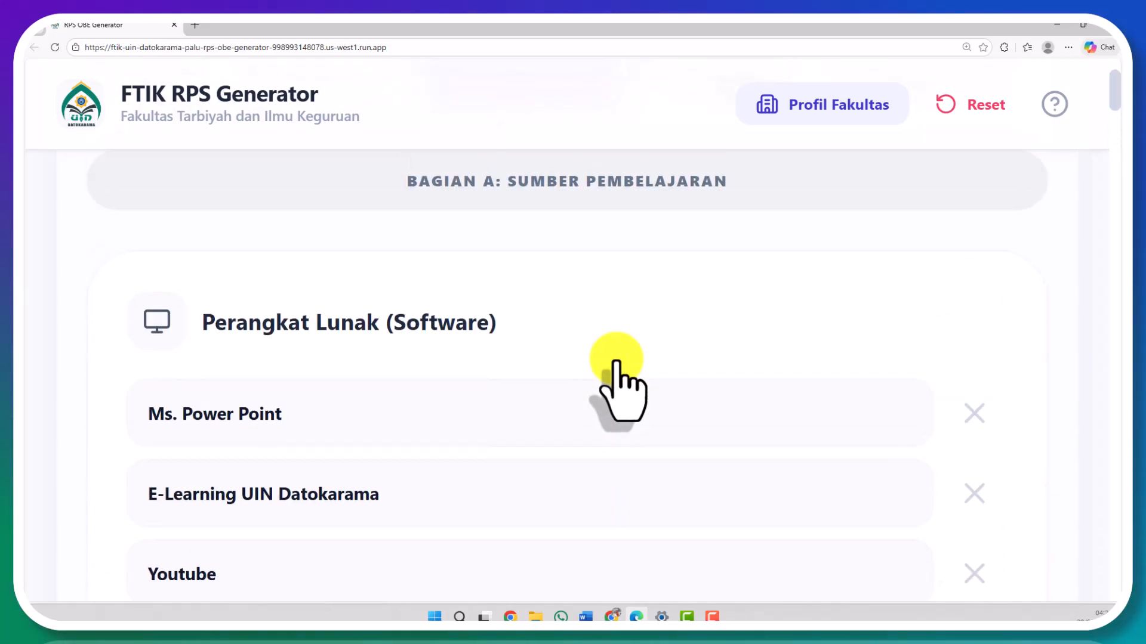
pyautogui.click(725, 233)
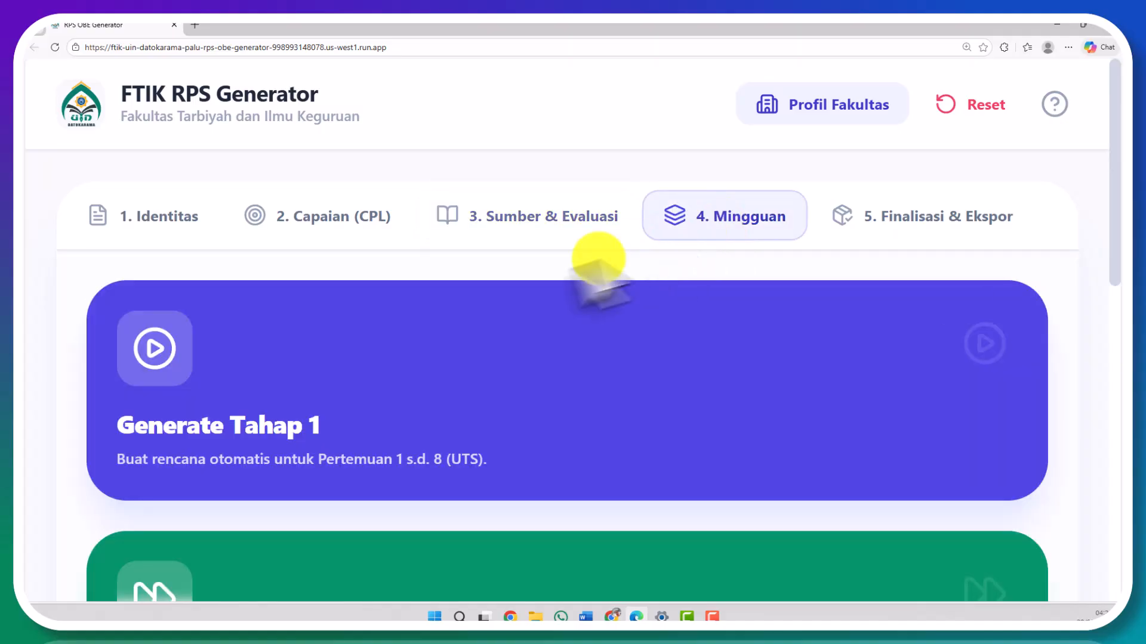
# Generate the Tahap 1 weekly plan for Pertemuan 1 to 8 (UTS) and check the meeting timeline
pyautogui.scroll(-4, 354, 397)
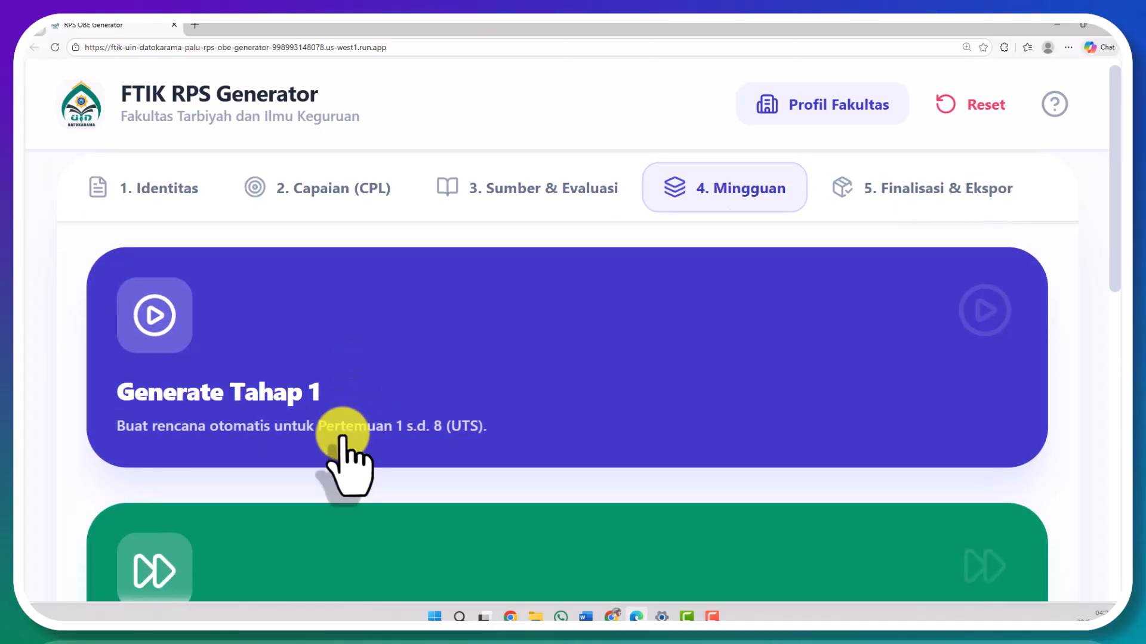
pyautogui.scroll(4, 346, 442)
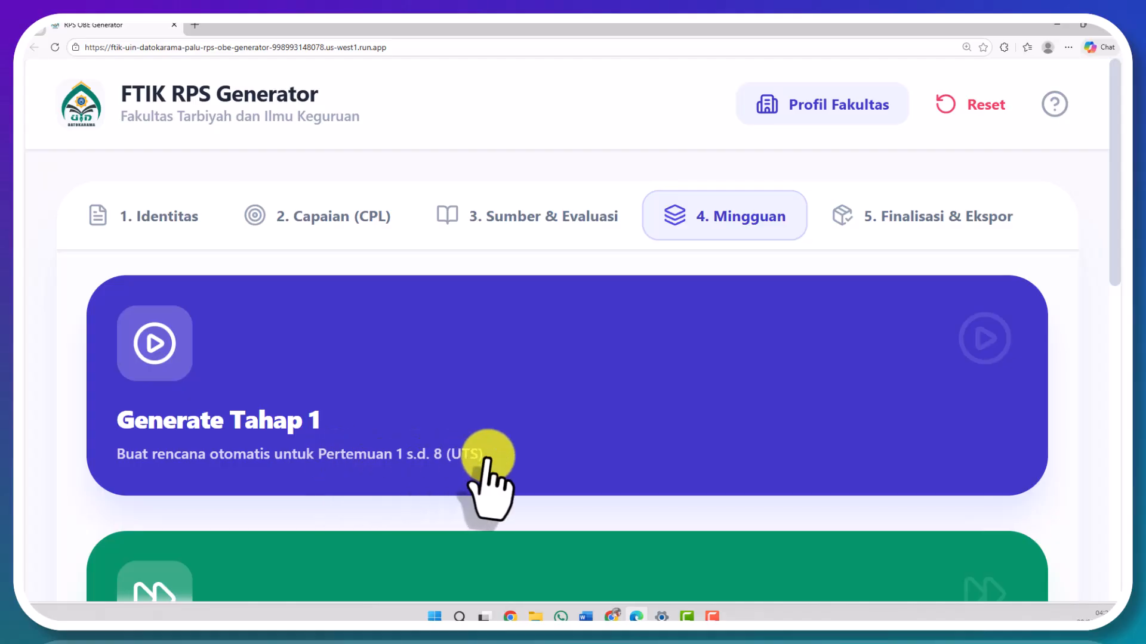
pyautogui.click(378, 382)
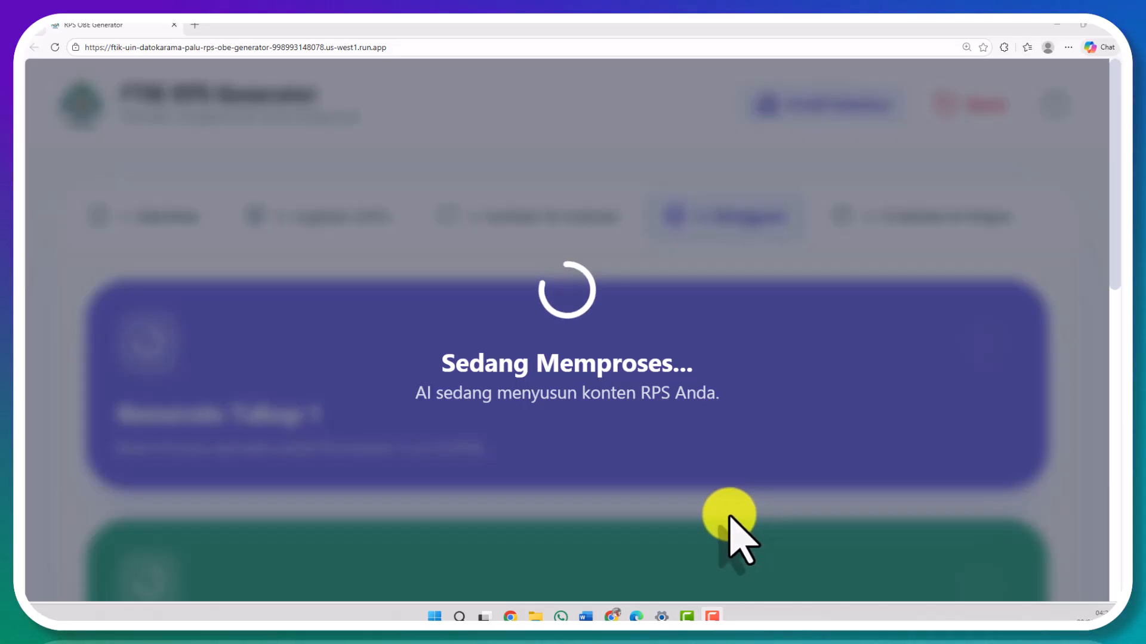
pyautogui.scroll(-2, 723, 517)
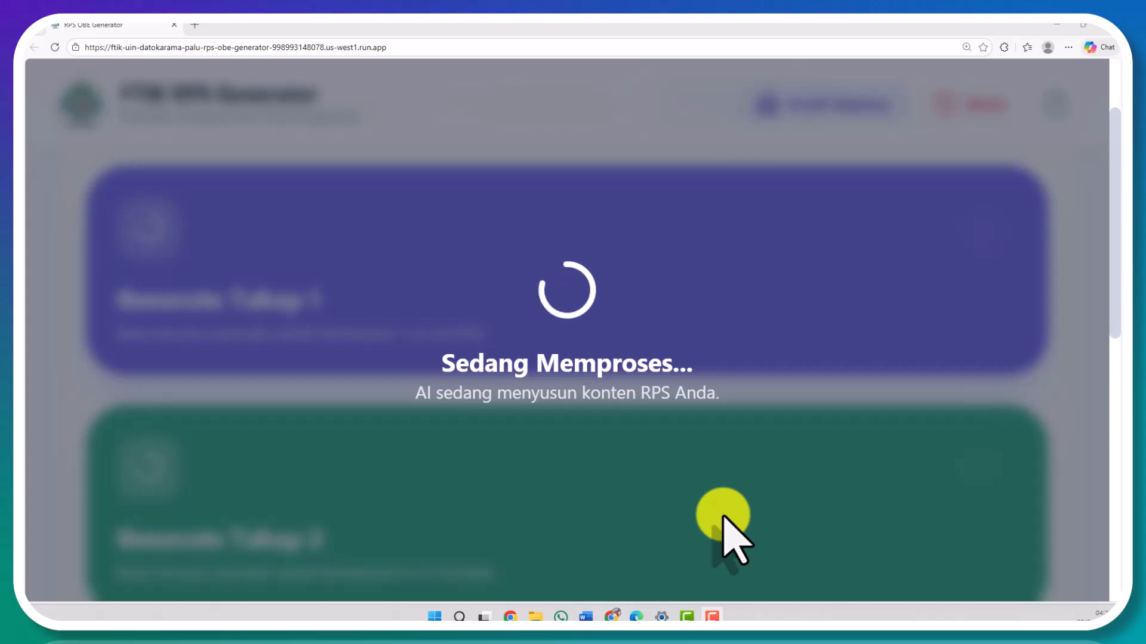
pyautogui.scroll(-10, 723, 517)
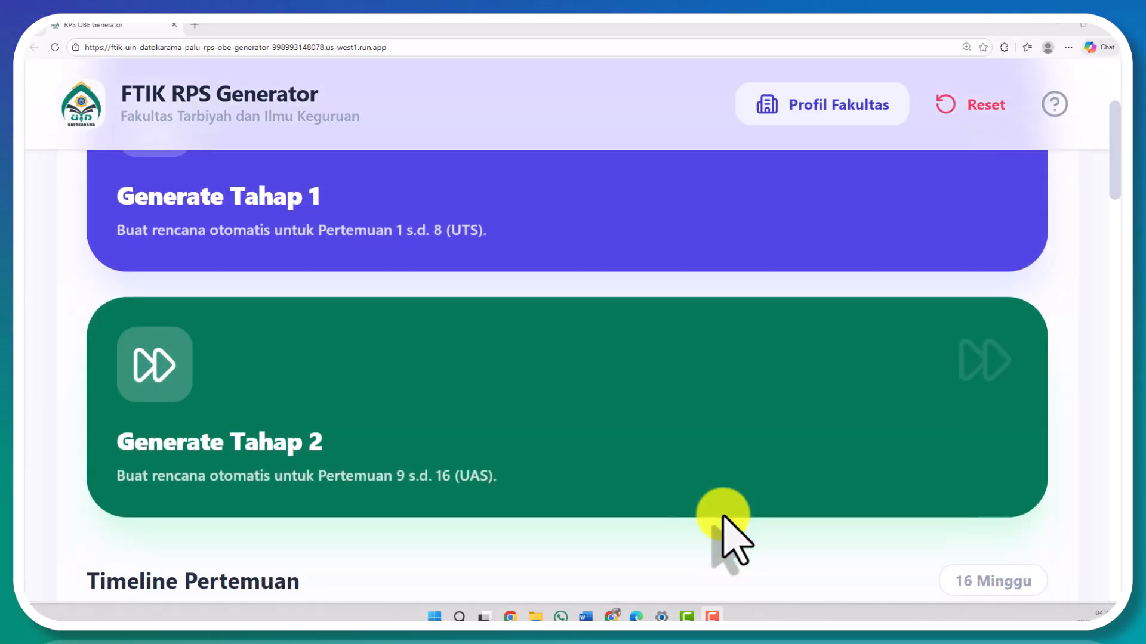
pyautogui.scroll(5, 723, 517)
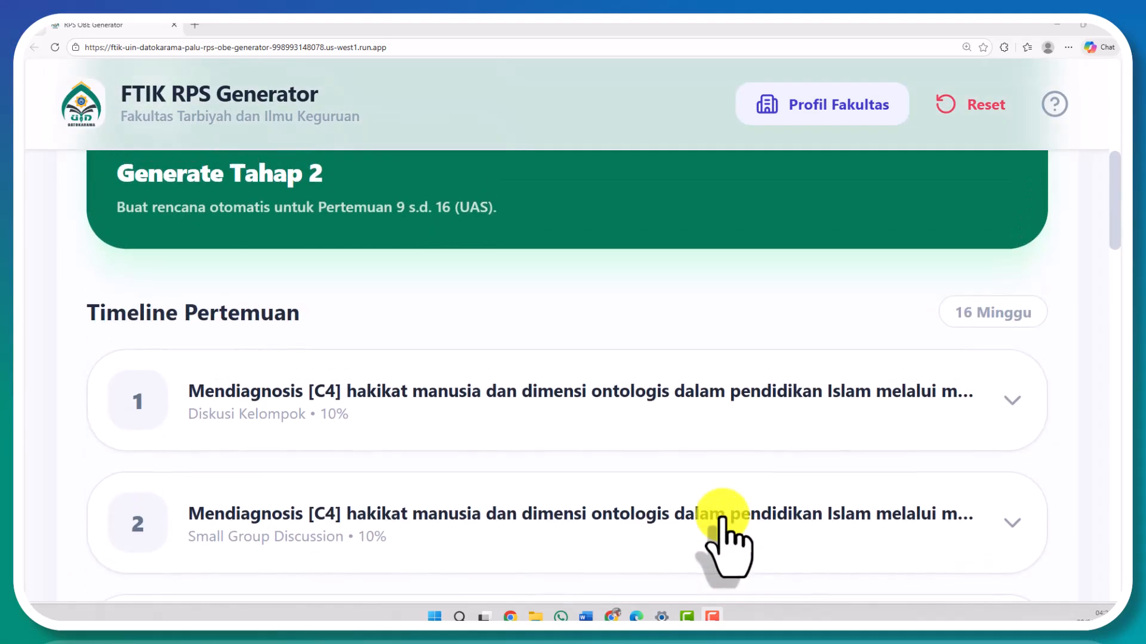
pyautogui.scroll(-10, 723, 516)
pyautogui.scroll(-5, 723, 518)
pyautogui.scroll(15, 723, 518)
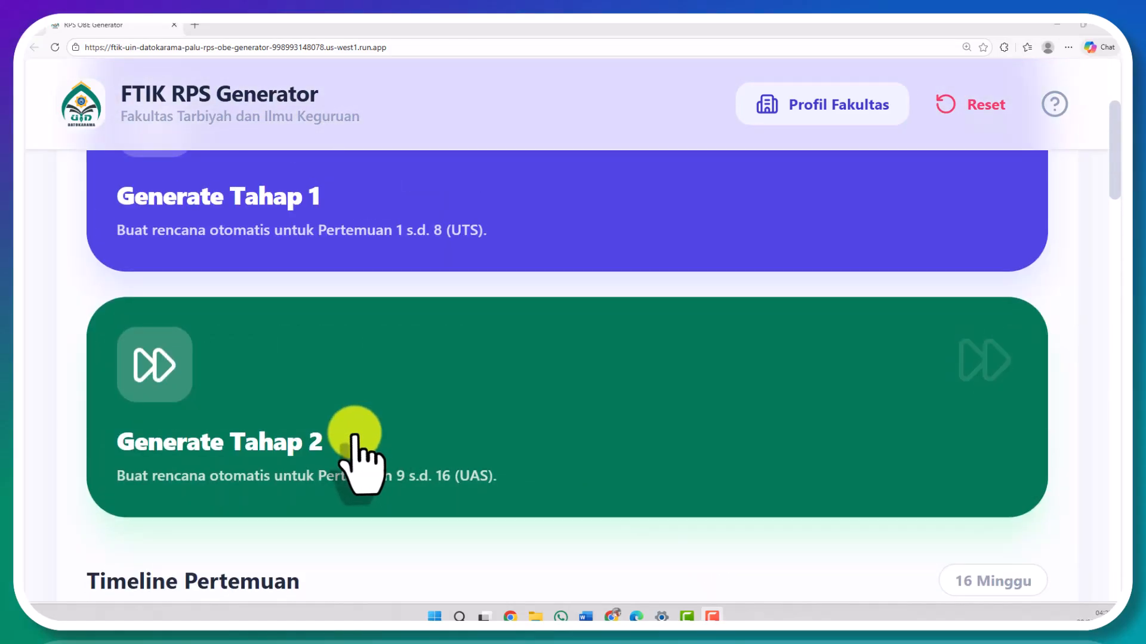
# Try to generate the Tahap 2 weekly plan for Pertemuan 9 to 16 (UAS)
pyautogui.click(354, 437)
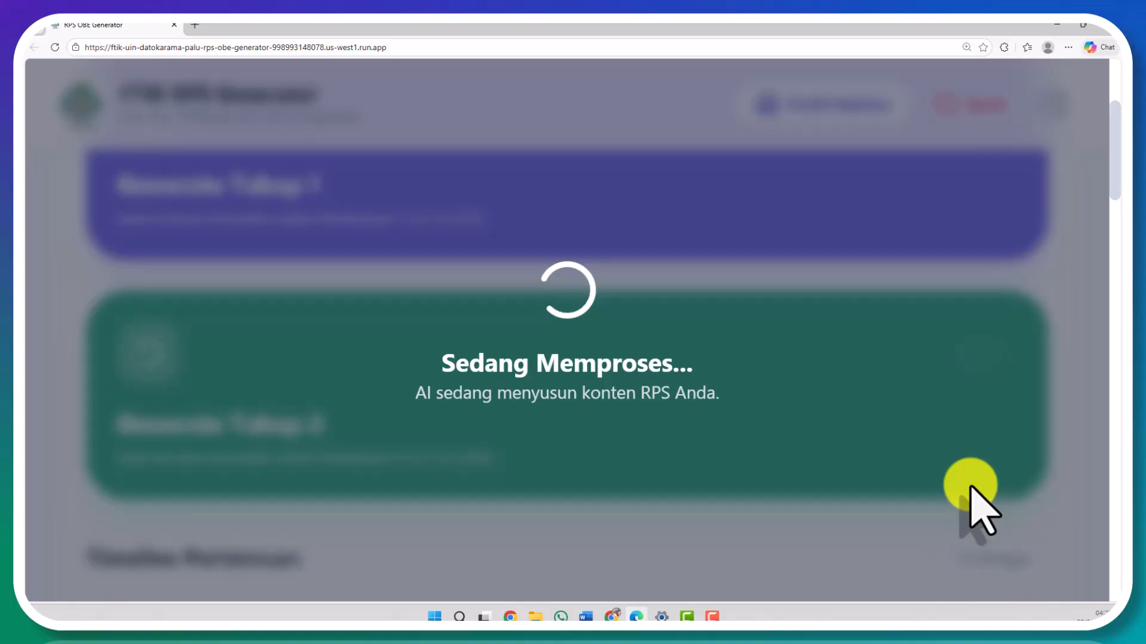
pyautogui.scroll(-8, 970, 486)
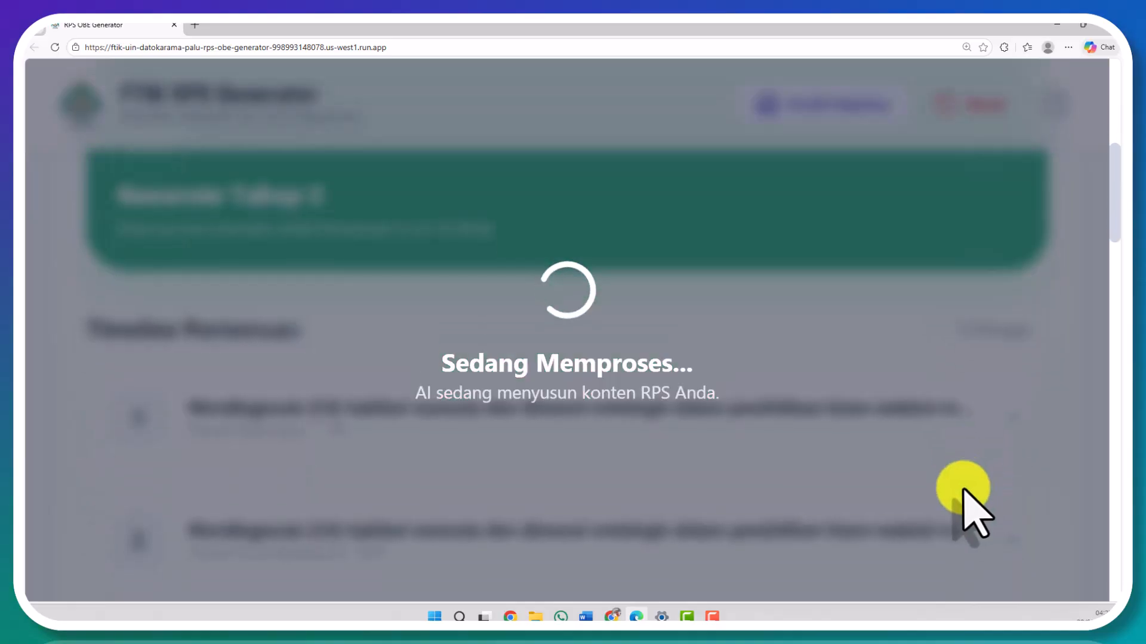
pyautogui.scroll(8, 964, 490)
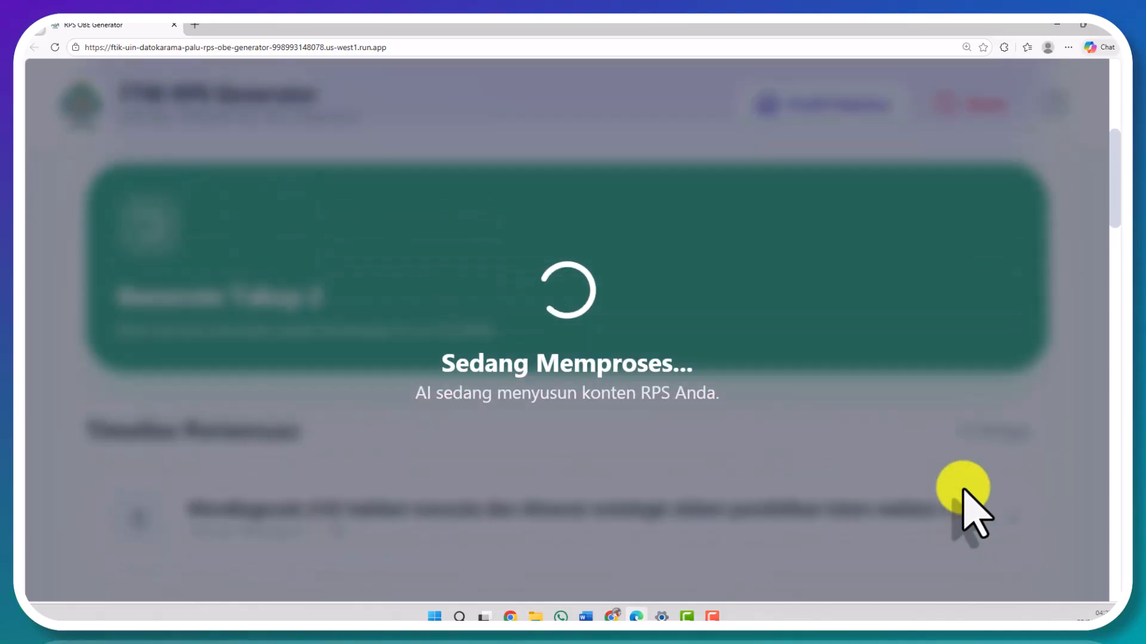
pyautogui.scroll(-8, 963, 490)
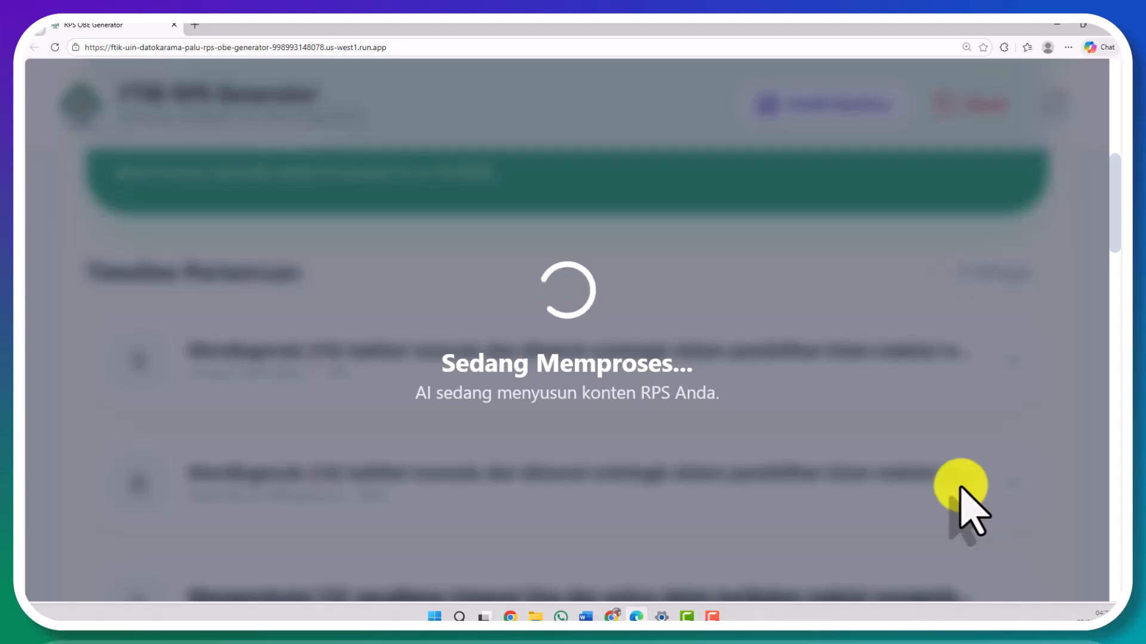
pyautogui.scroll(-10, 764, 463)
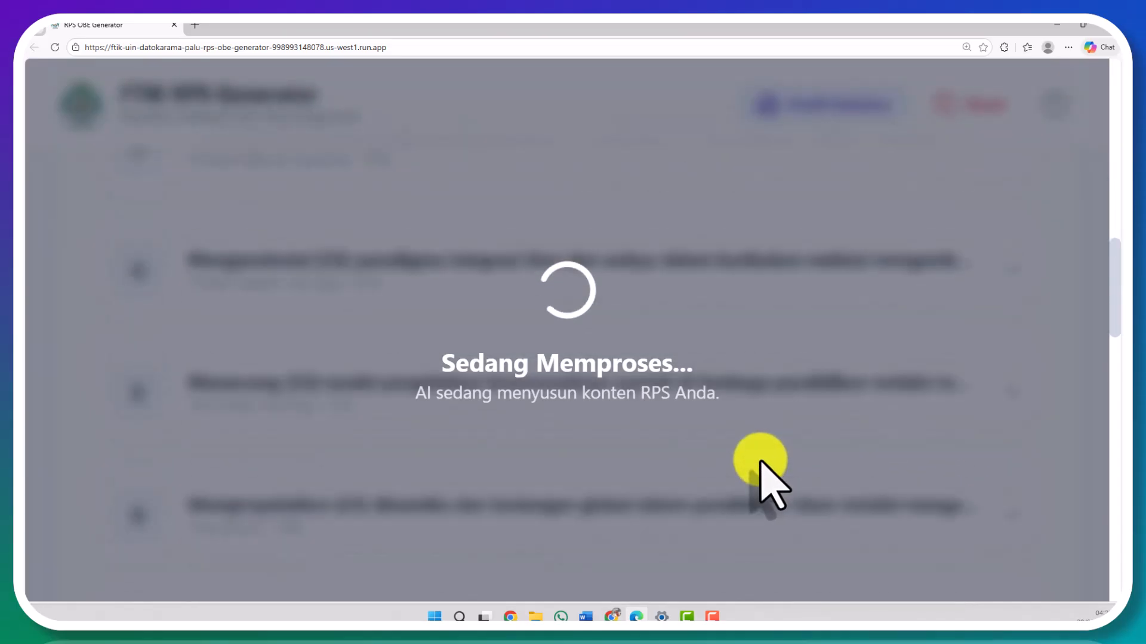
pyautogui.scroll(-10, 761, 463)
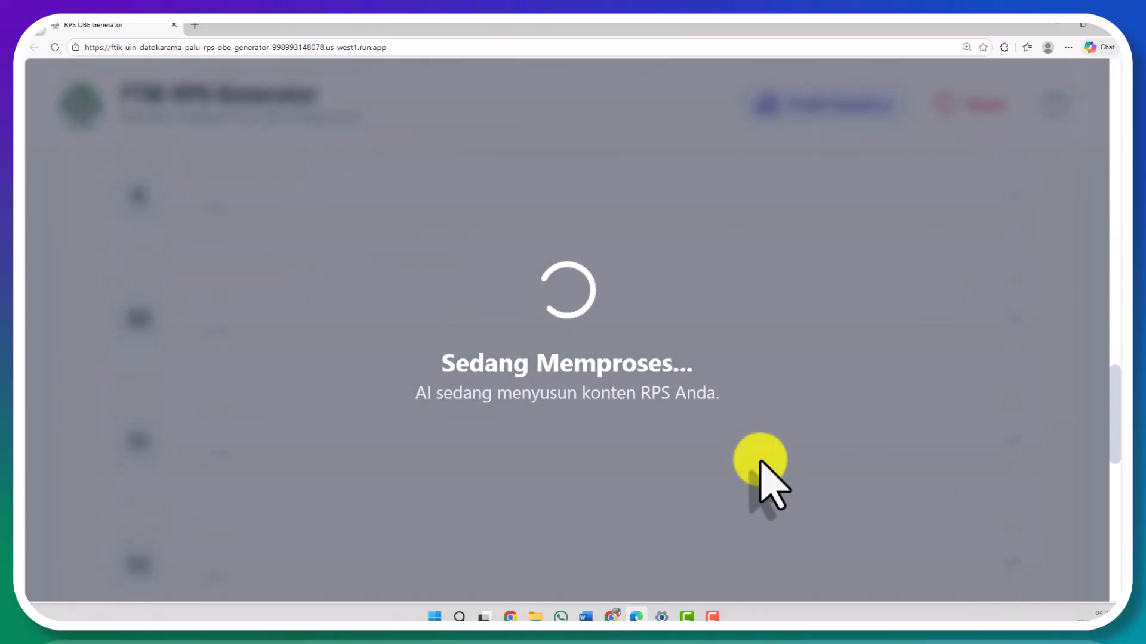
pyautogui.scroll(15, 761, 462)
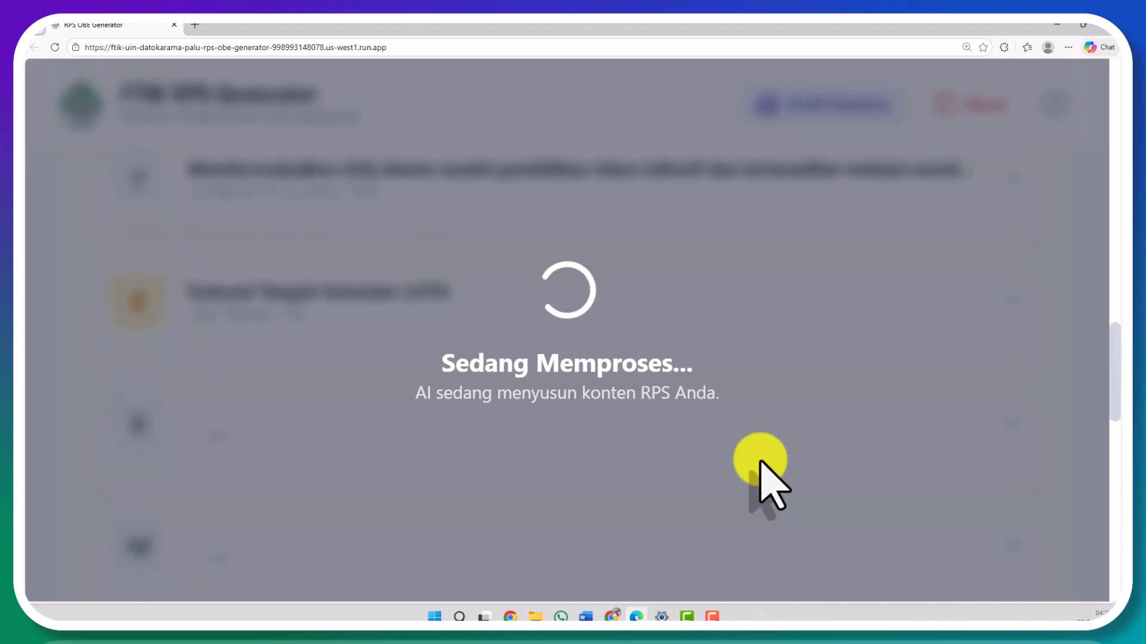
pyautogui.scroll(10, 761, 462)
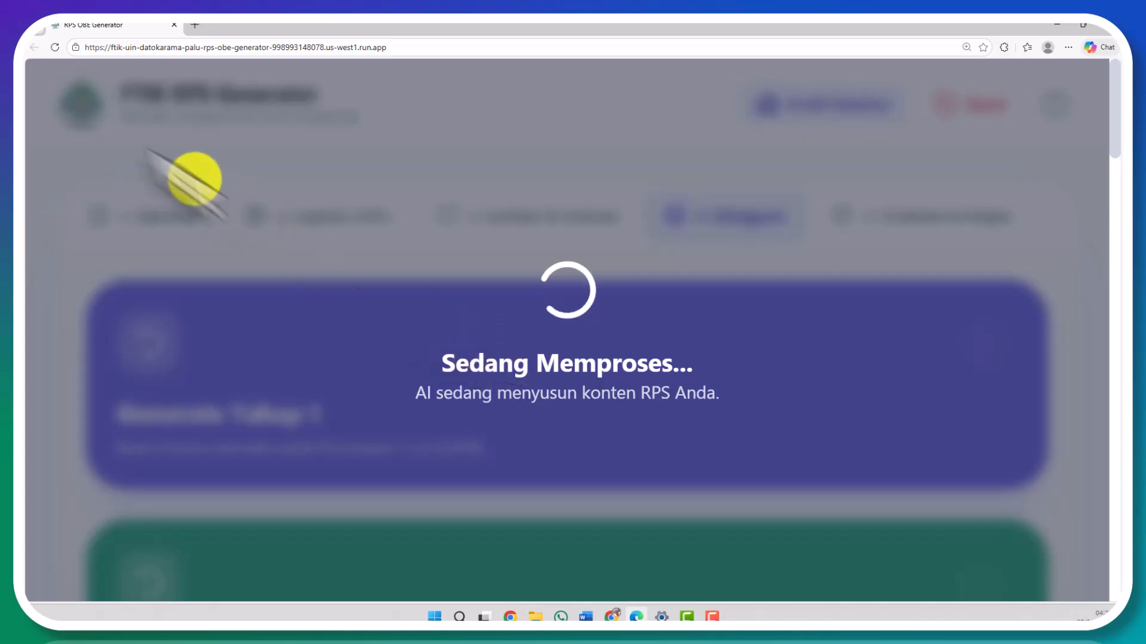
# Reload the page to abandon the running generation and reopen the Mingguan section
pyautogui.click(54, 48)
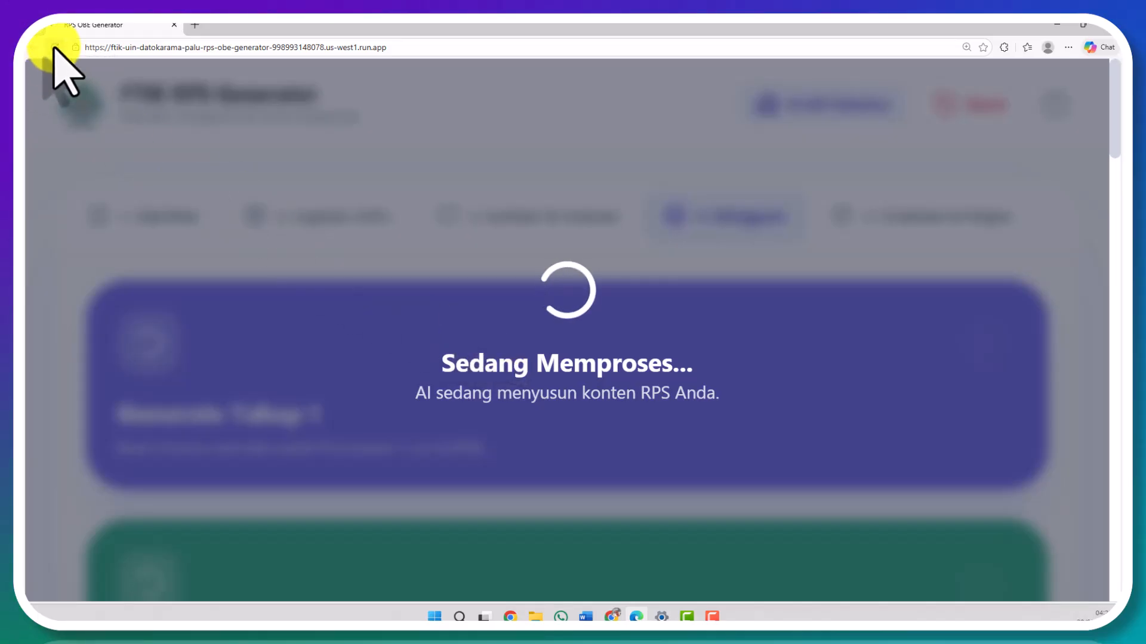
pyautogui.click(680, 138)
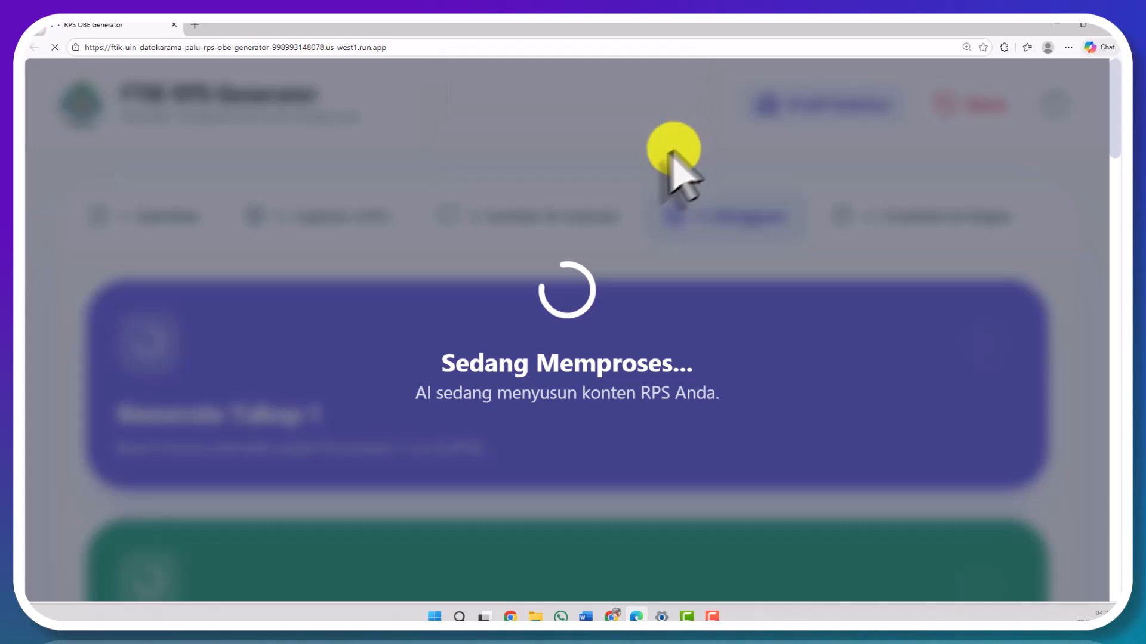
pyautogui.click(583, 235)
pyautogui.click(759, 236)
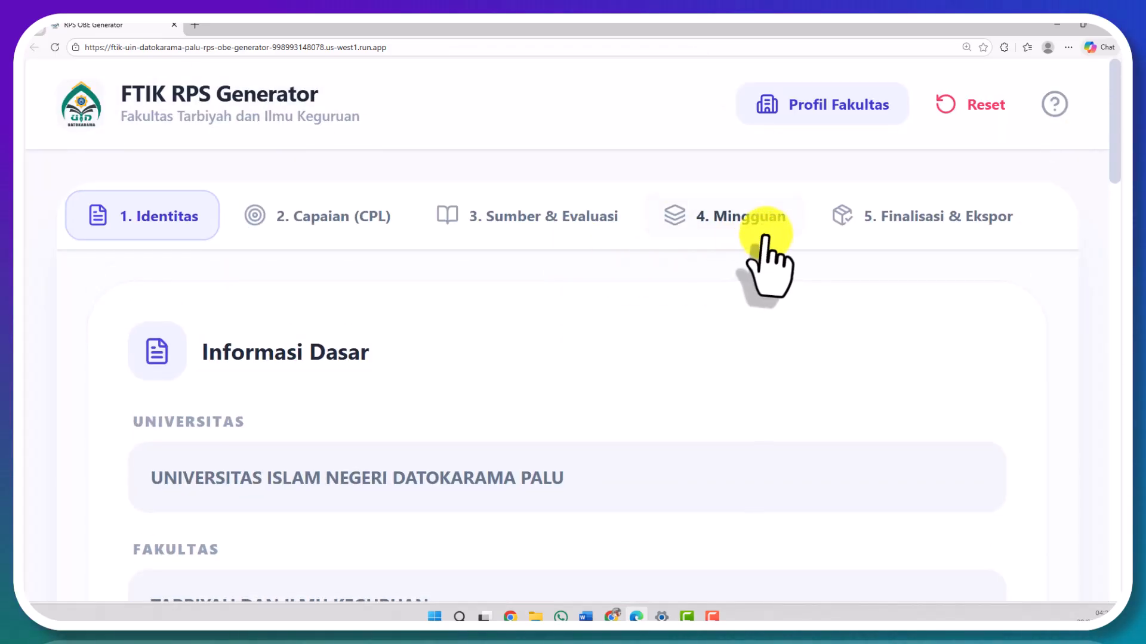
# Check that the Tahap 1 meetings are kept and restart the Tahap 2 generation for Pertemuan 9 to 16 (UAS)
pyautogui.scroll(-15, 678, 332)
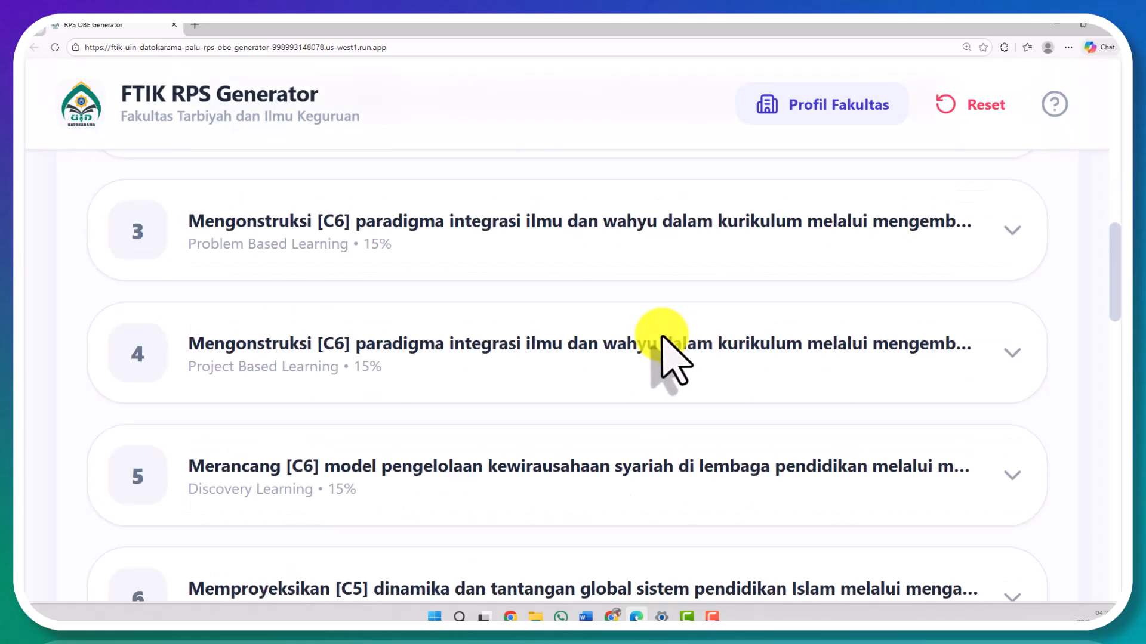
pyautogui.scroll(12, 662, 358)
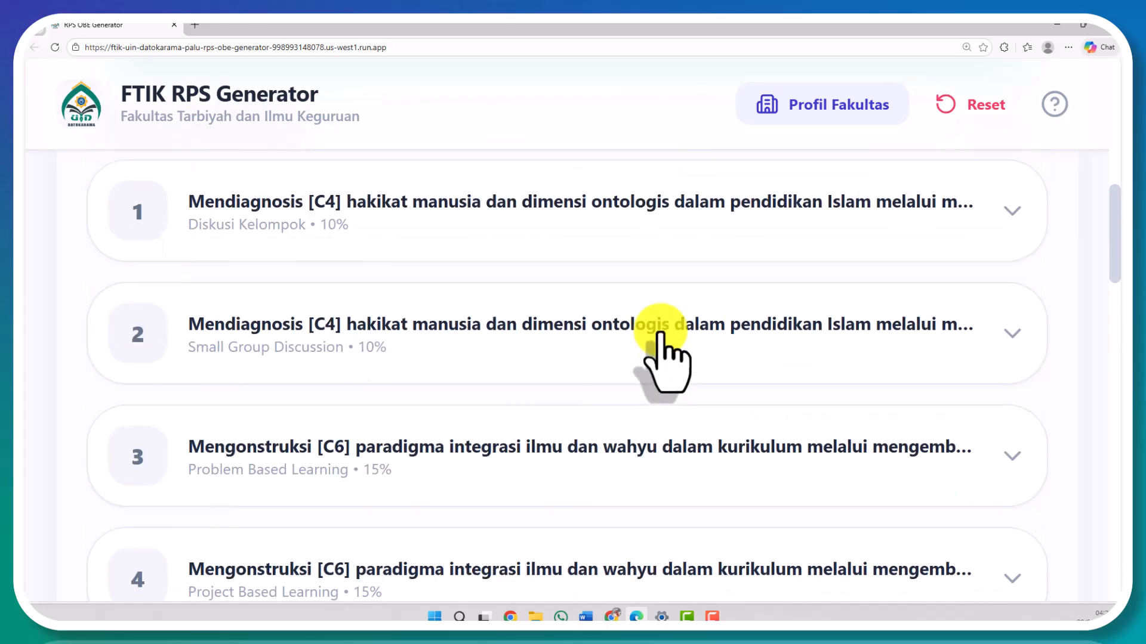
pyautogui.scroll(5, 660, 346)
pyautogui.scroll(-4, 656, 349)
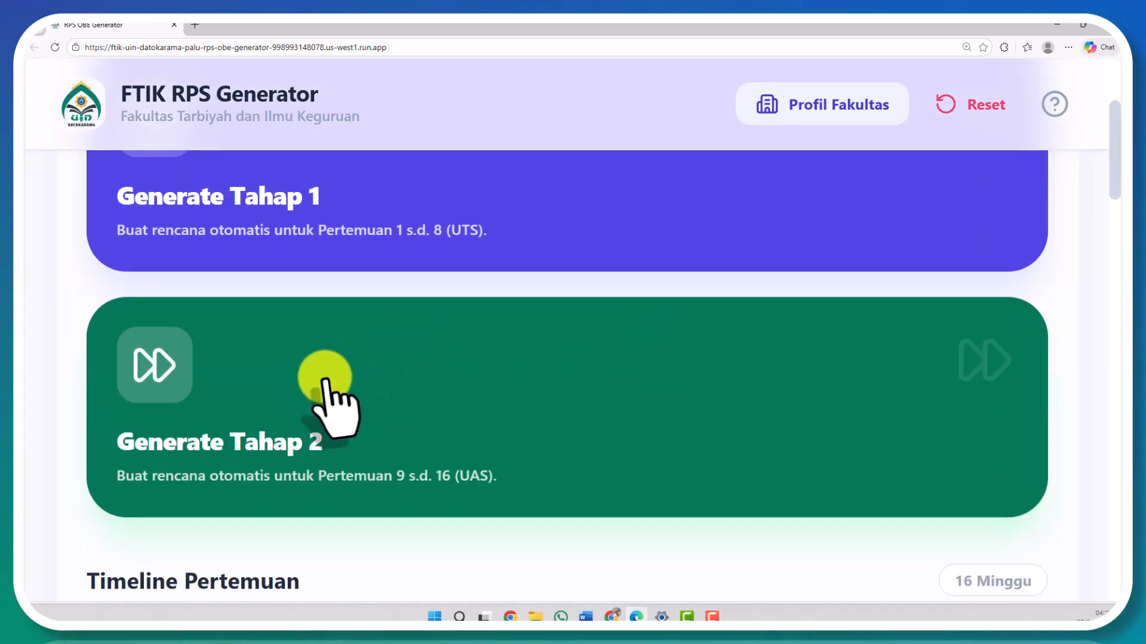
pyautogui.click(328, 382)
pyautogui.scroll(-3, 367, 367)
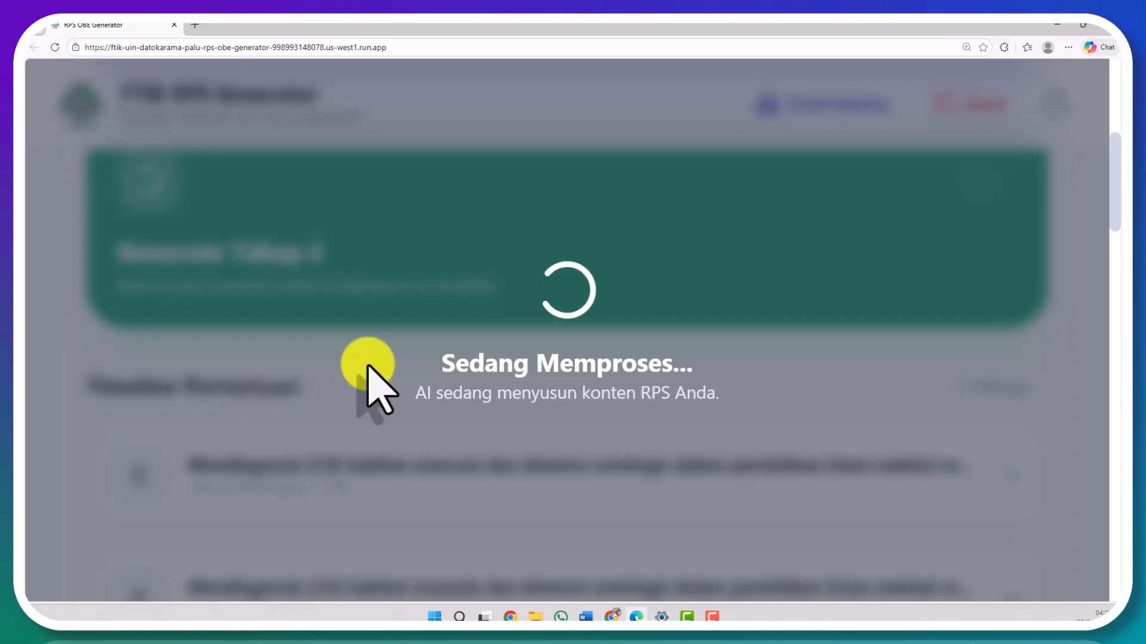
pyautogui.scroll(-10, 367, 367)
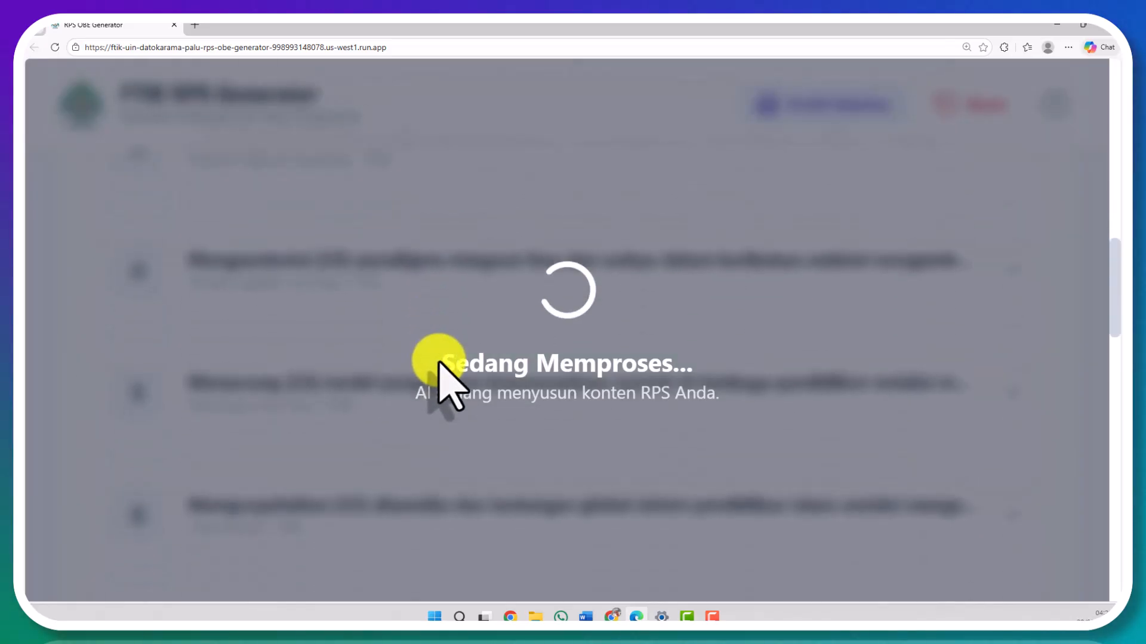
pyautogui.scroll(-8, 440, 363)
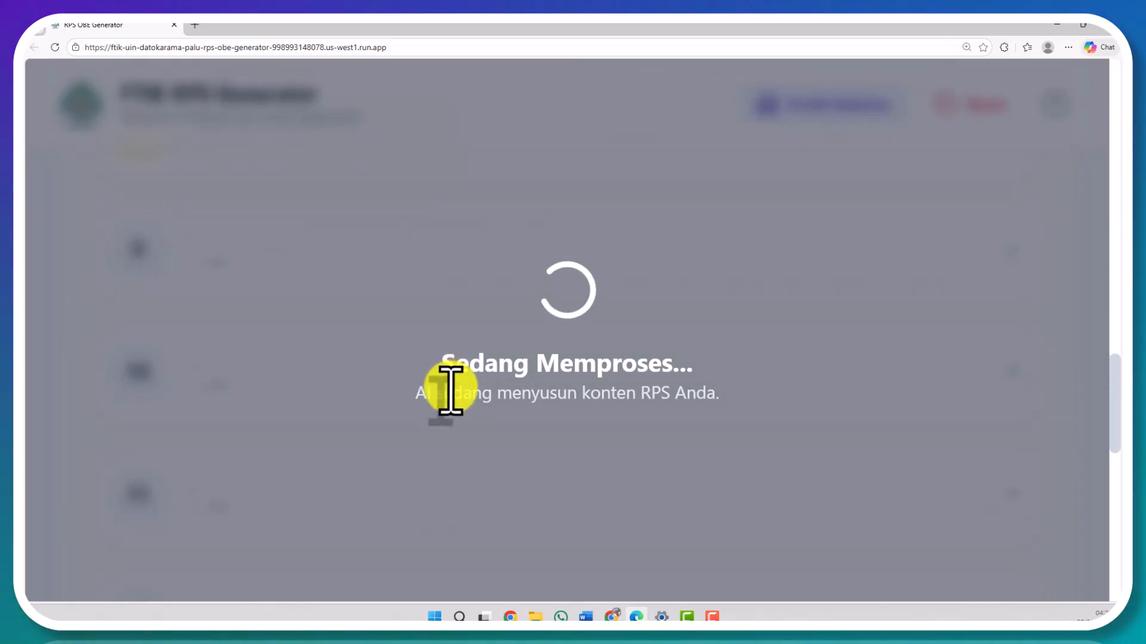
pyautogui.scroll(-3, 450, 391)
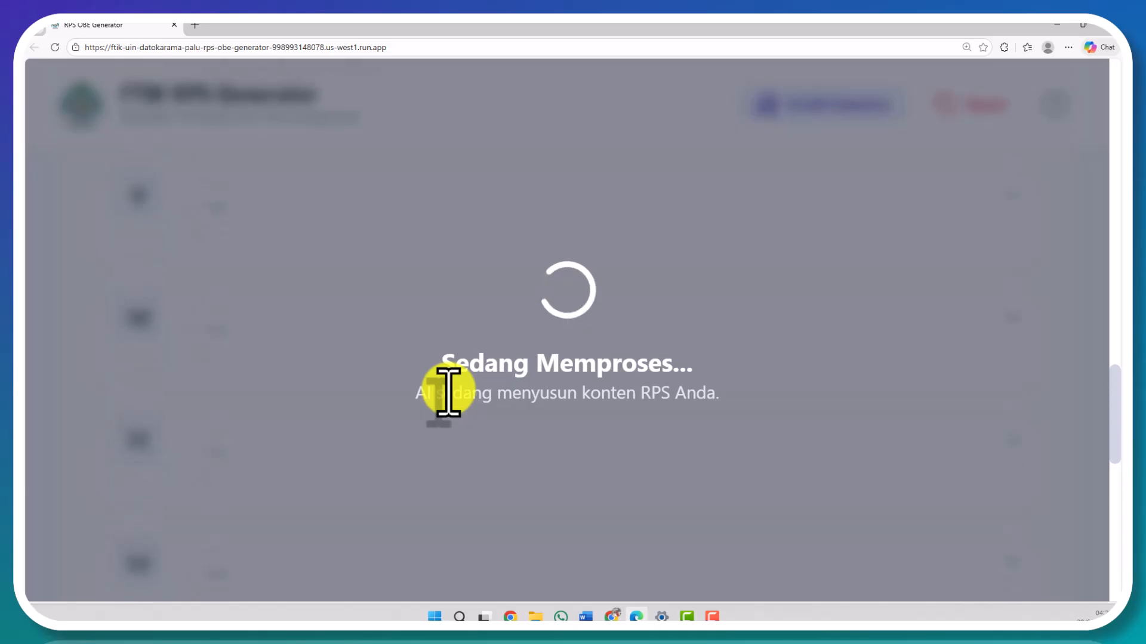
pyautogui.scroll(15, 448, 392)
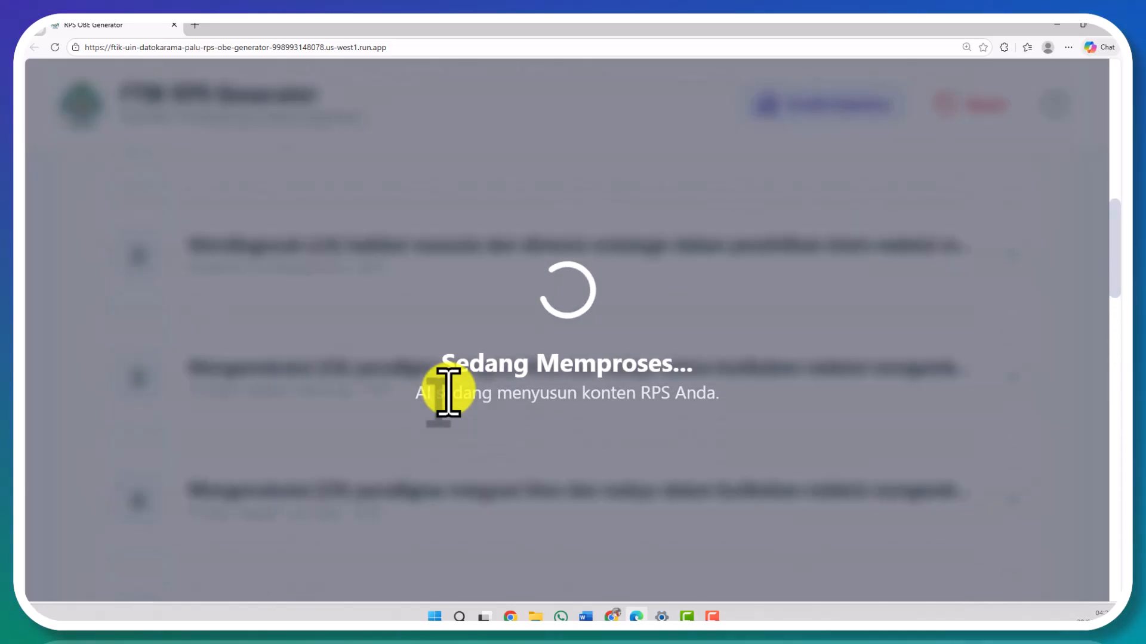
pyautogui.scroll(10, 448, 393)
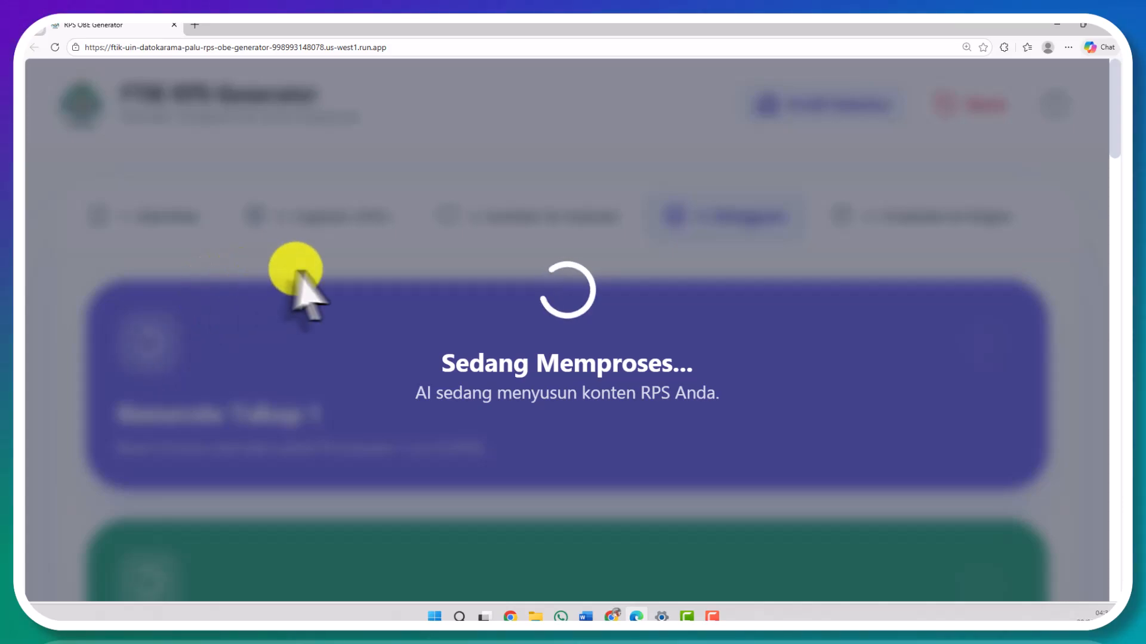
pyautogui.scroll(-5, 345, 274)
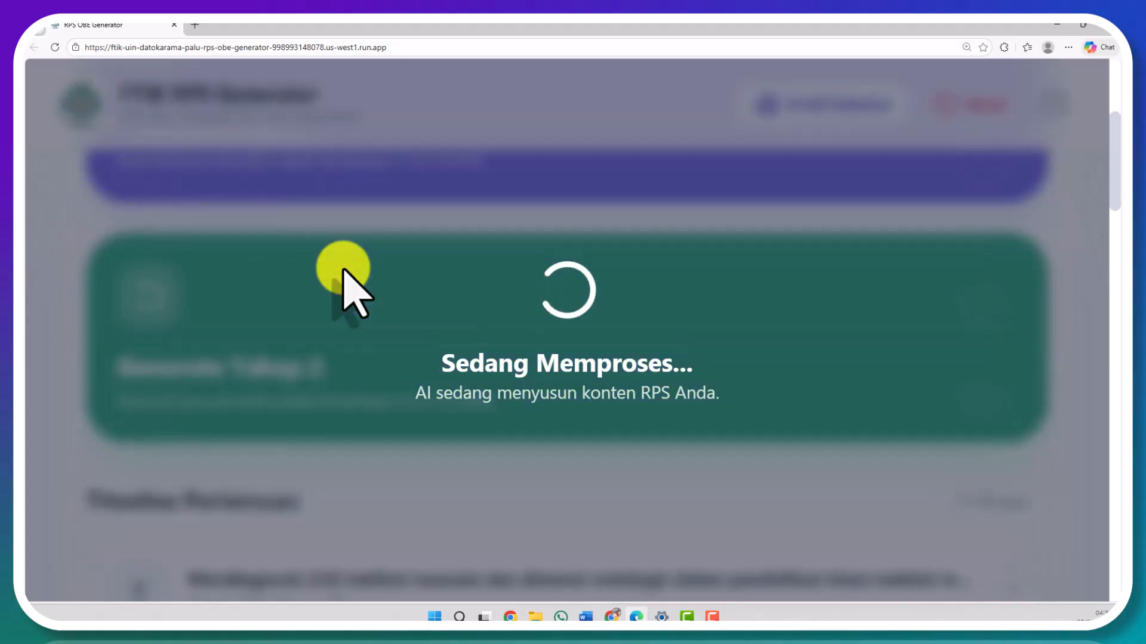
# Reload the page to abandon the stalled Tahap 2 generation and dismiss the browser alert
pyautogui.scroll(-9, 344, 275)
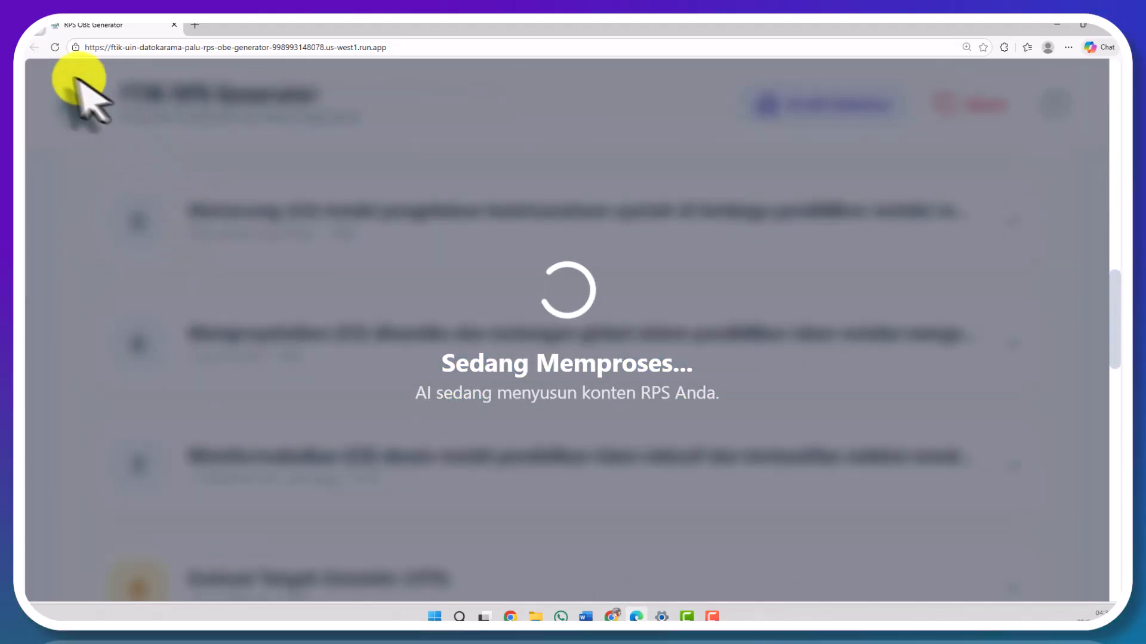
pyautogui.click(54, 47)
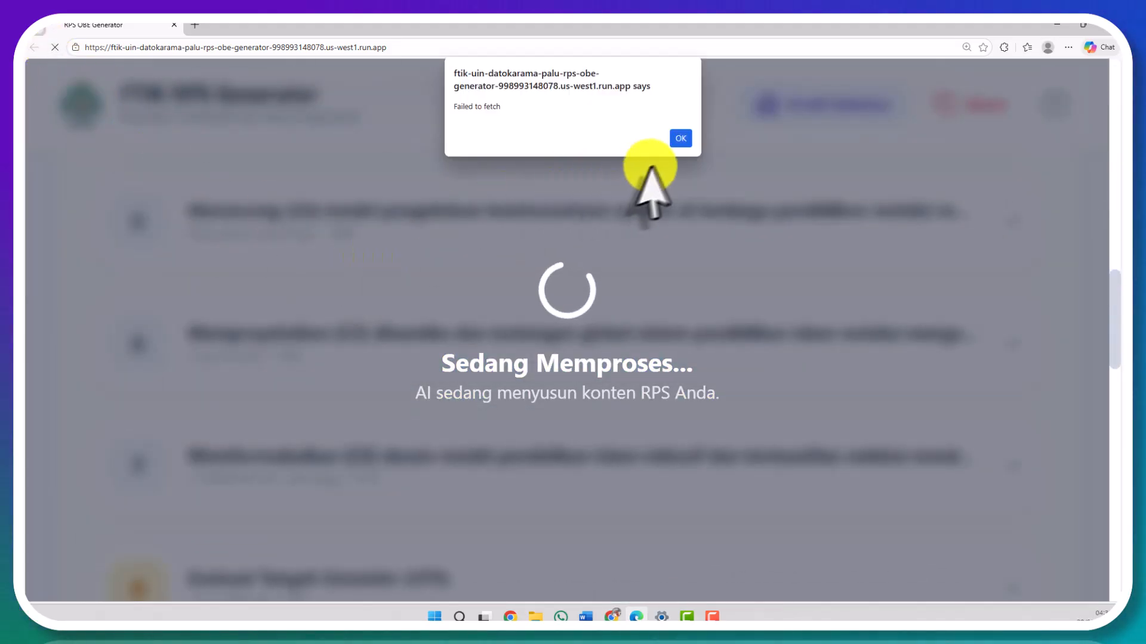
pyautogui.click(681, 138)
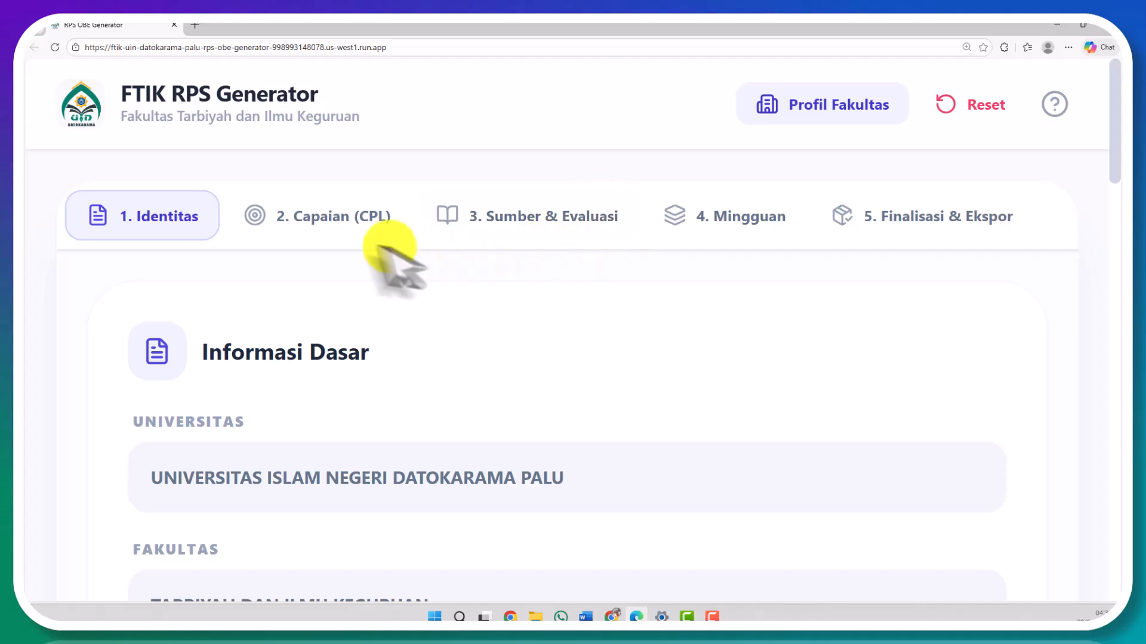
# Review the Identitas section's course information and the lecturer and authorization fields through to Wakil Dekan 1
pyautogui.scroll(-10, 332, 281)
pyautogui.scroll(3, 332, 278)
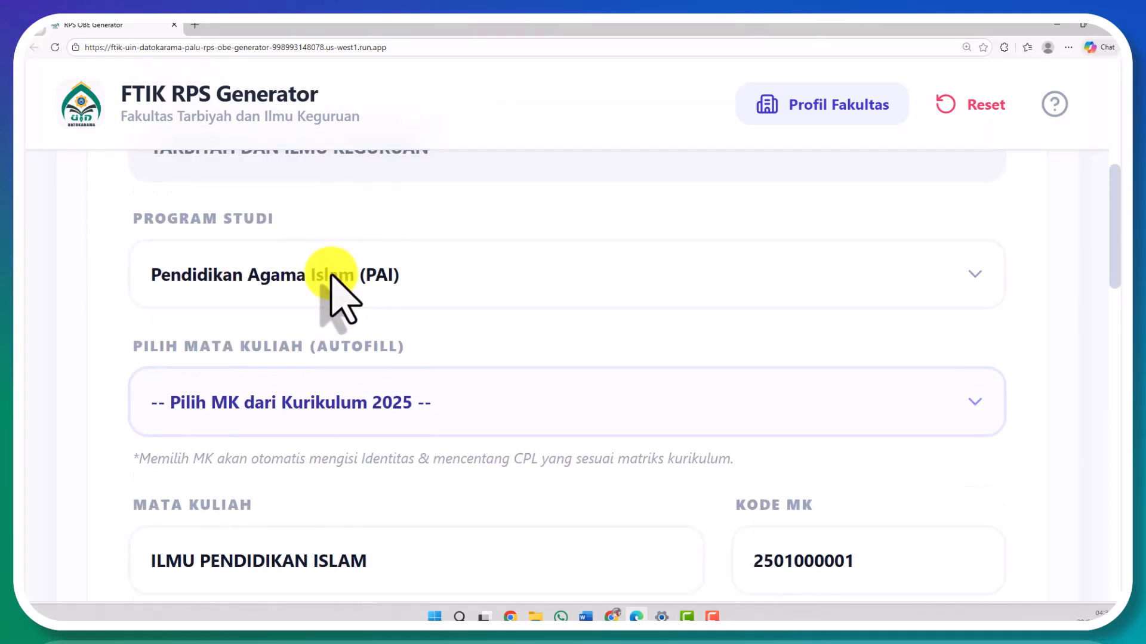
pyautogui.scroll(-10, 332, 278)
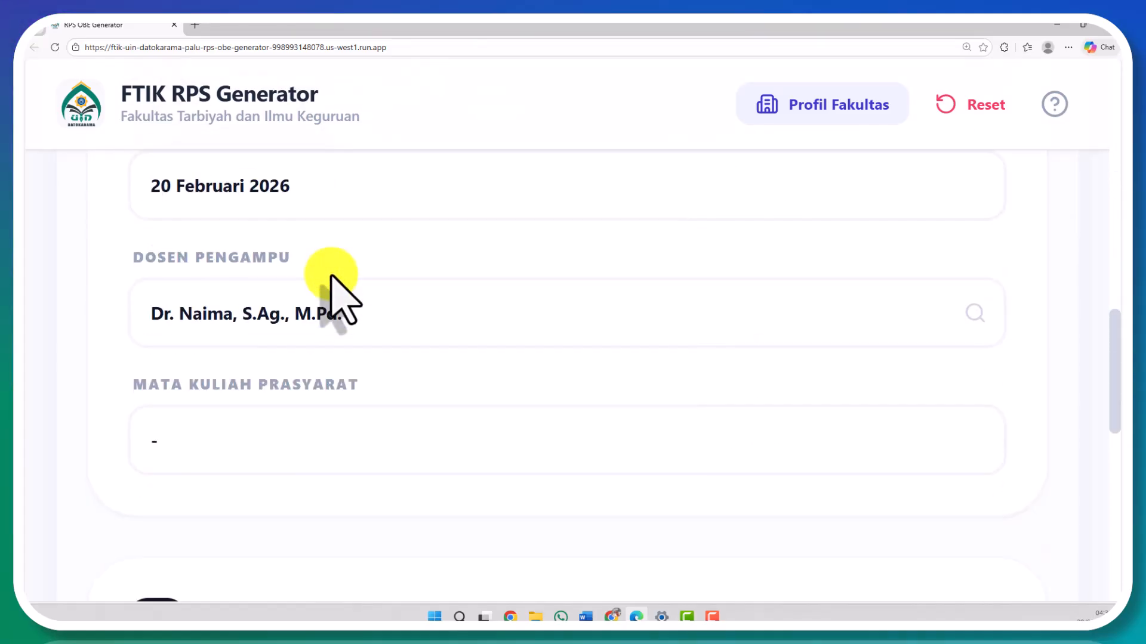
pyautogui.scroll(-8, 331, 281)
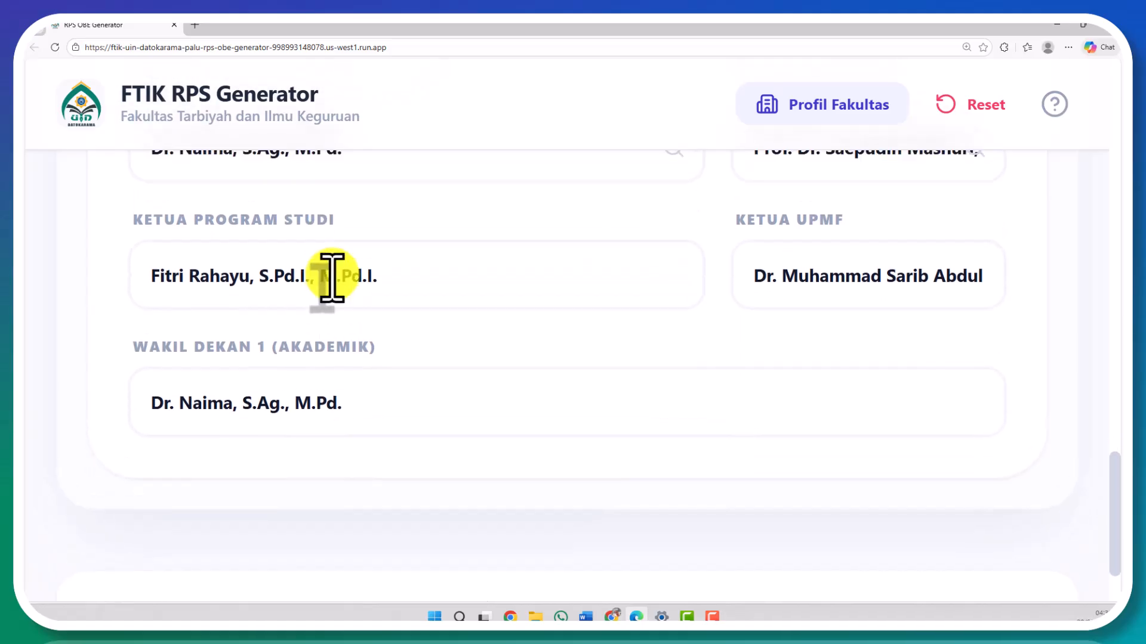
pyautogui.scroll(10, 334, 281)
pyautogui.scroll(15, 373, 237)
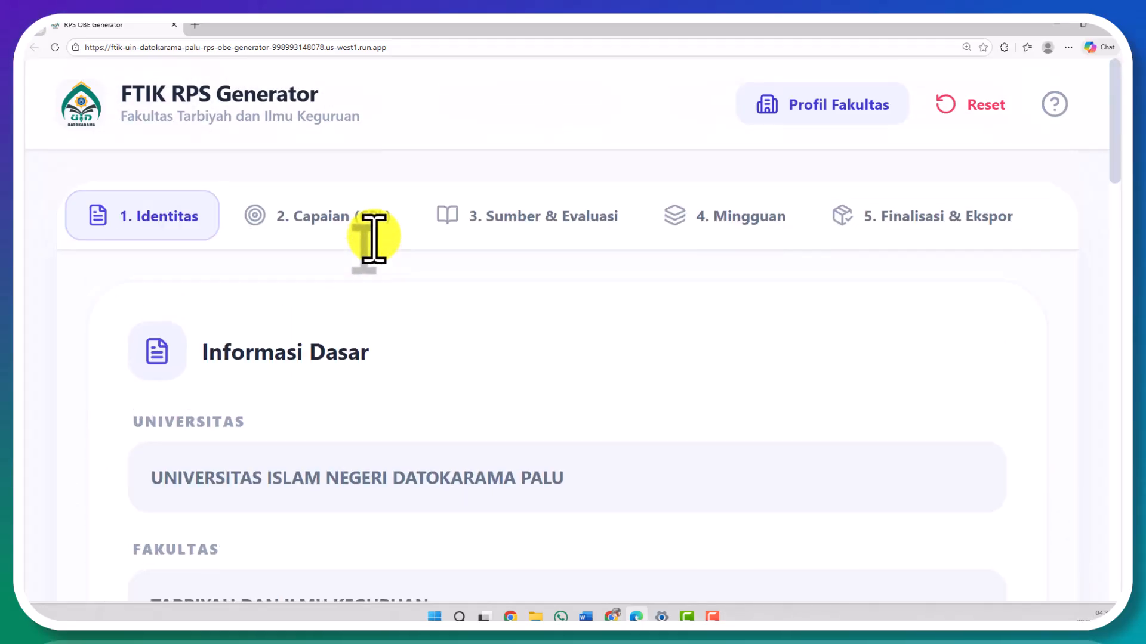
# Review the Capaian (CPL) section, covering the selected CPL, CPMK, course description, topics and Sub-CPMK
pyautogui.click(365, 230)
pyautogui.scroll(-15, 370, 254)
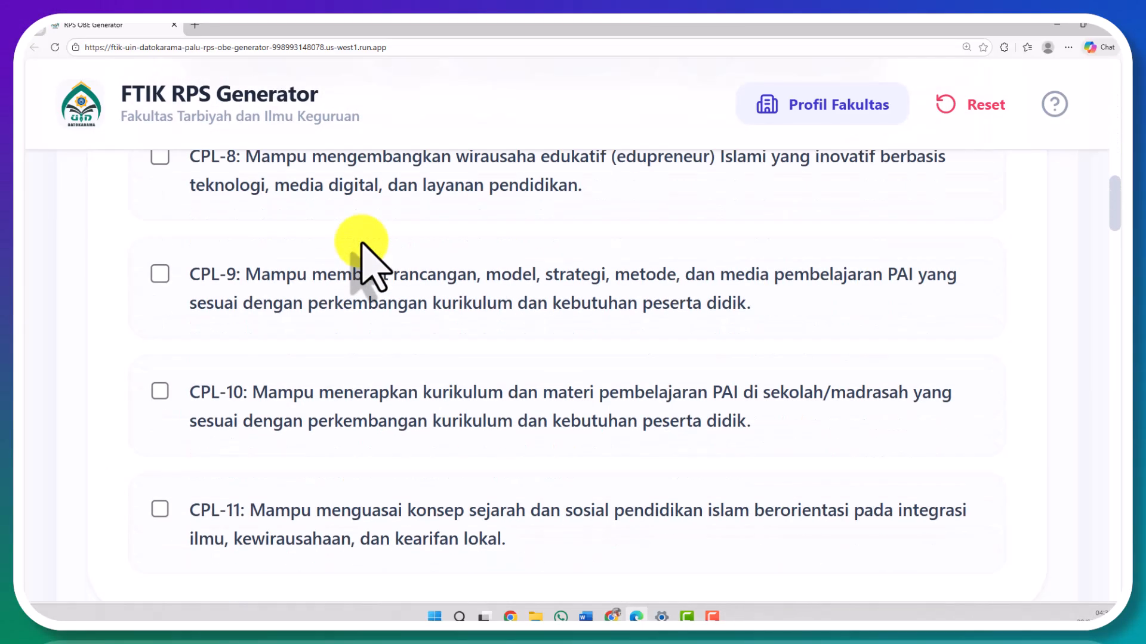
pyautogui.scroll(-15, 361, 243)
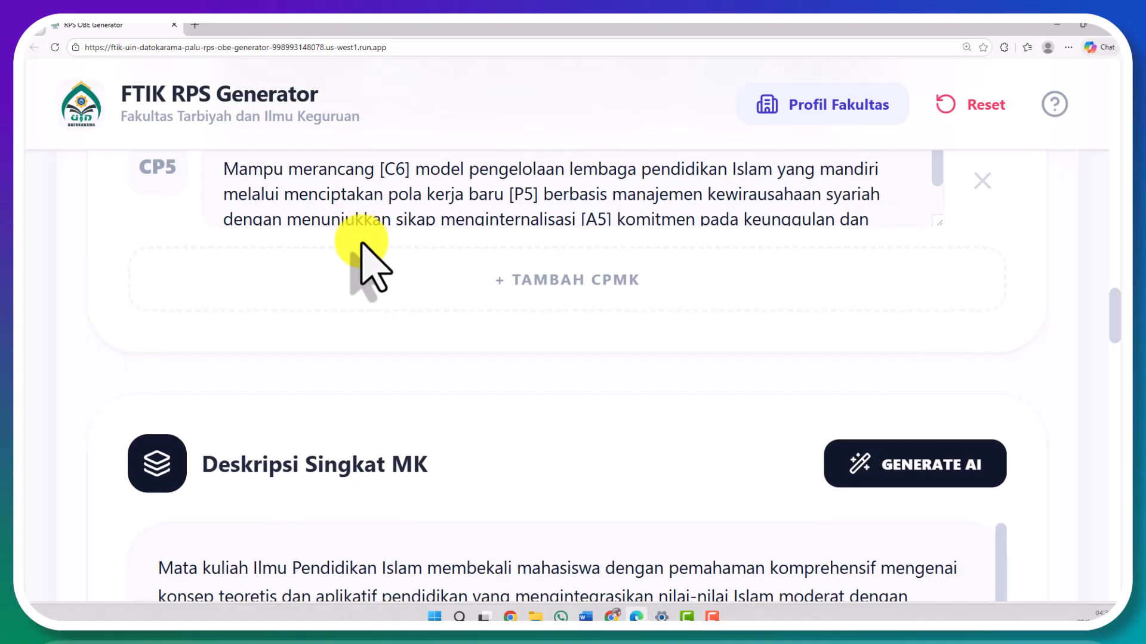
pyautogui.scroll(-20, 361, 263)
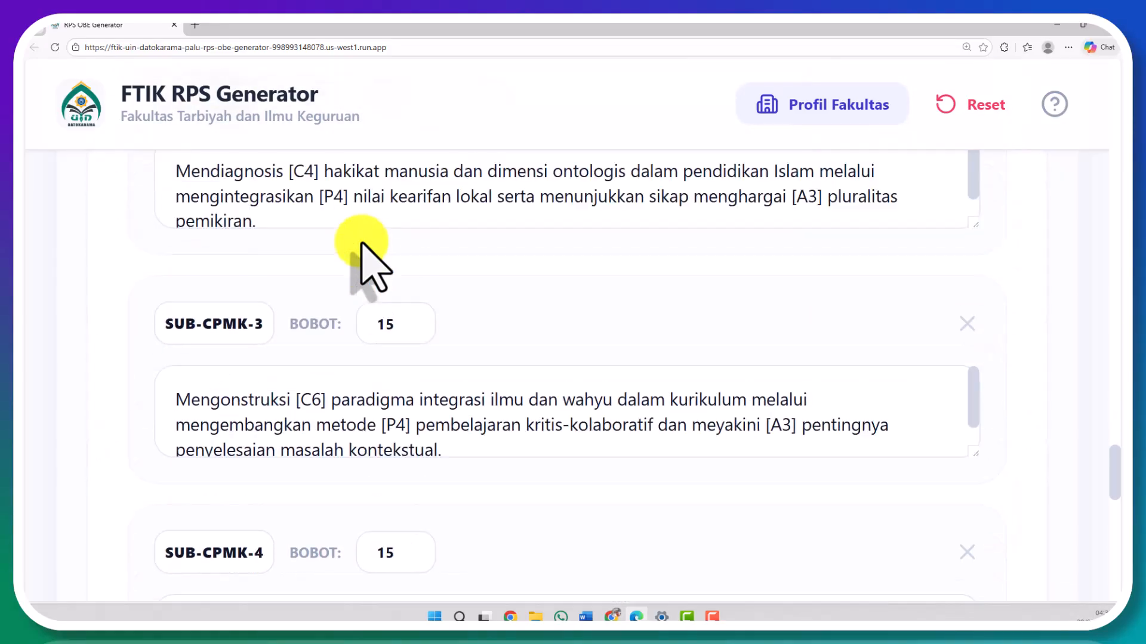
pyautogui.scroll(-4, 361, 243)
pyautogui.scroll(20, 511, 161)
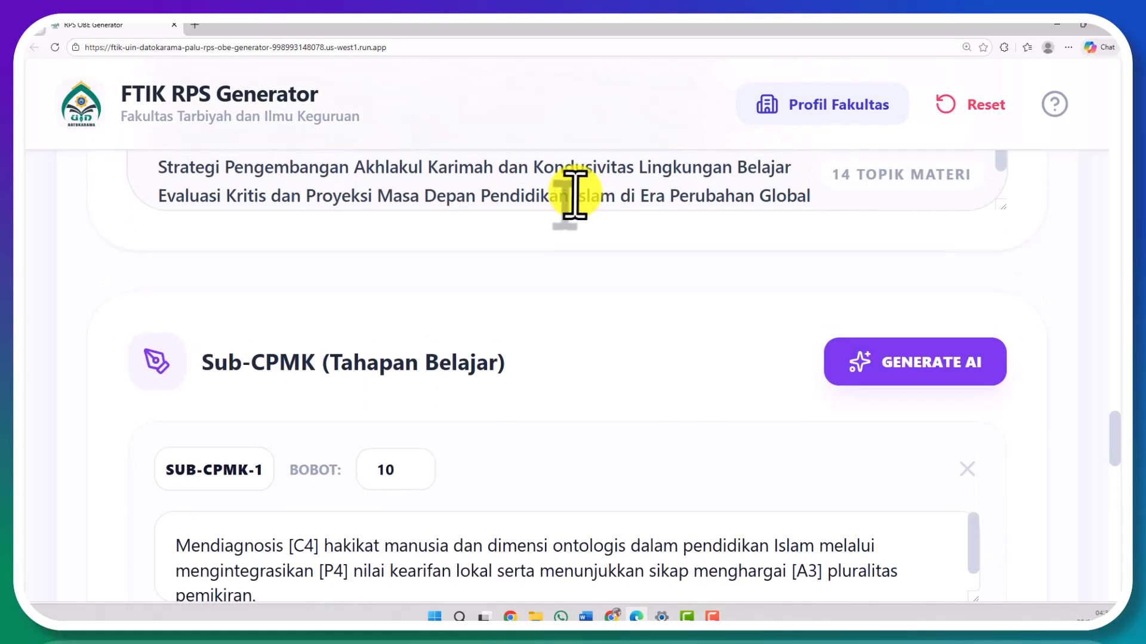
pyautogui.scroll(20, 575, 195)
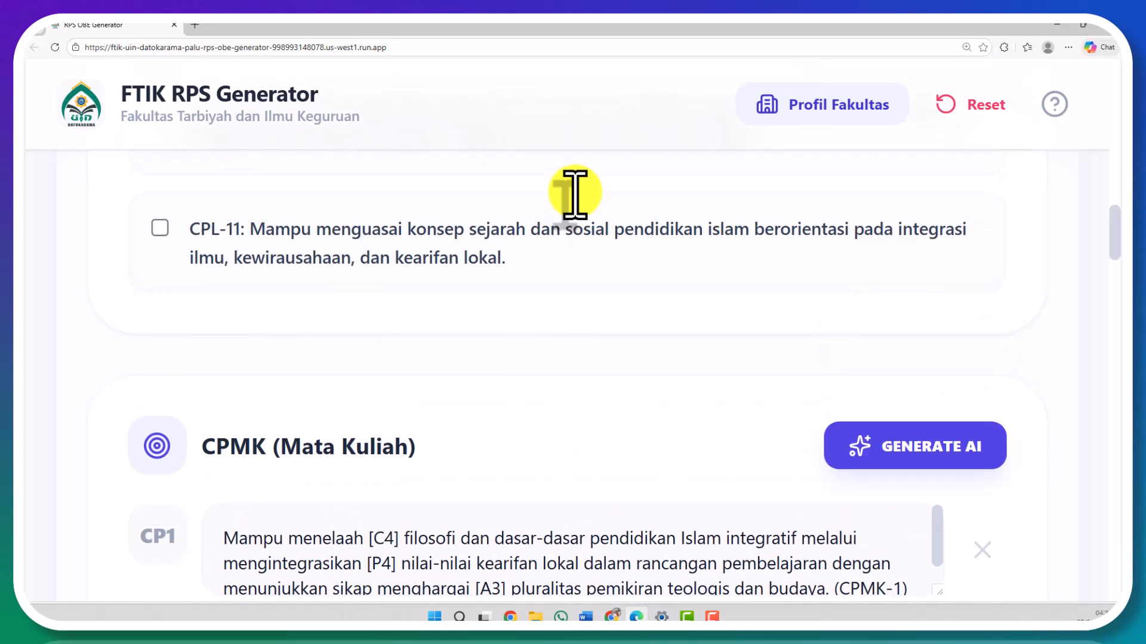
pyautogui.scroll(12, 575, 194)
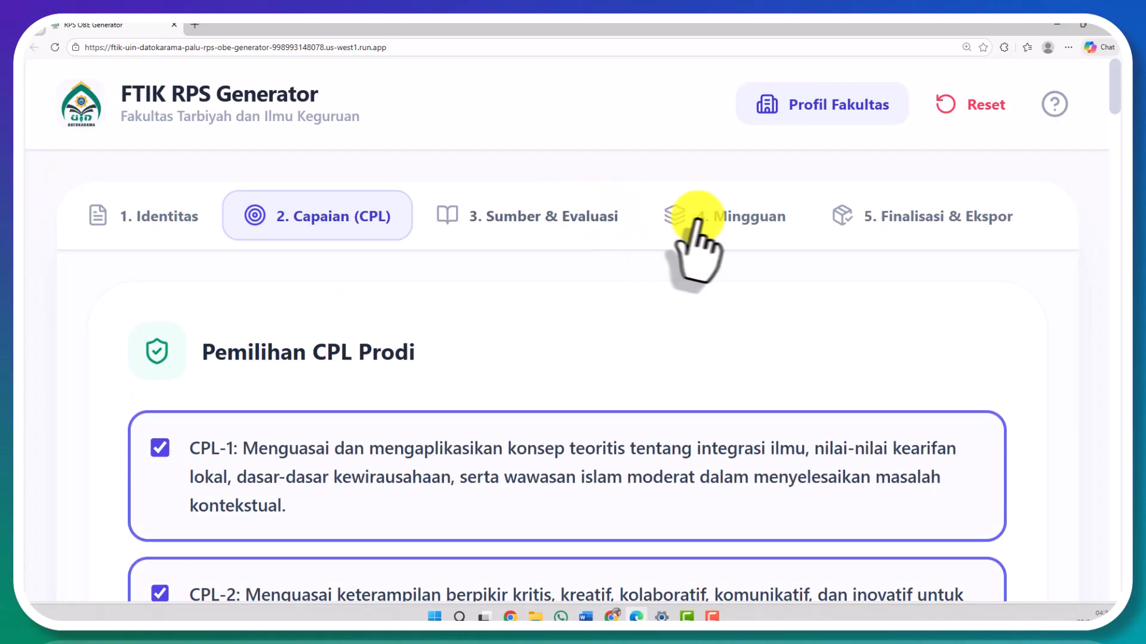
# Open the Mingguan section and inspect the details of Pertemuan 1 and the following meetings in the timeline
pyautogui.click(705, 222)
pyautogui.scroll(-10, 668, 286)
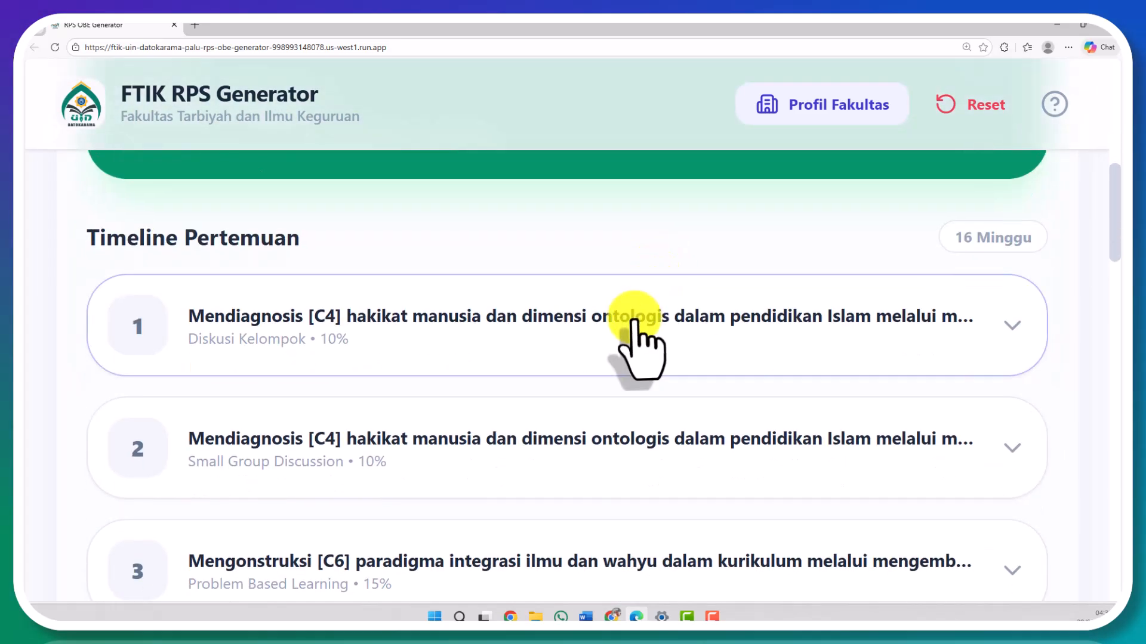
pyautogui.click(633, 323)
pyautogui.scroll(-8, 633, 325)
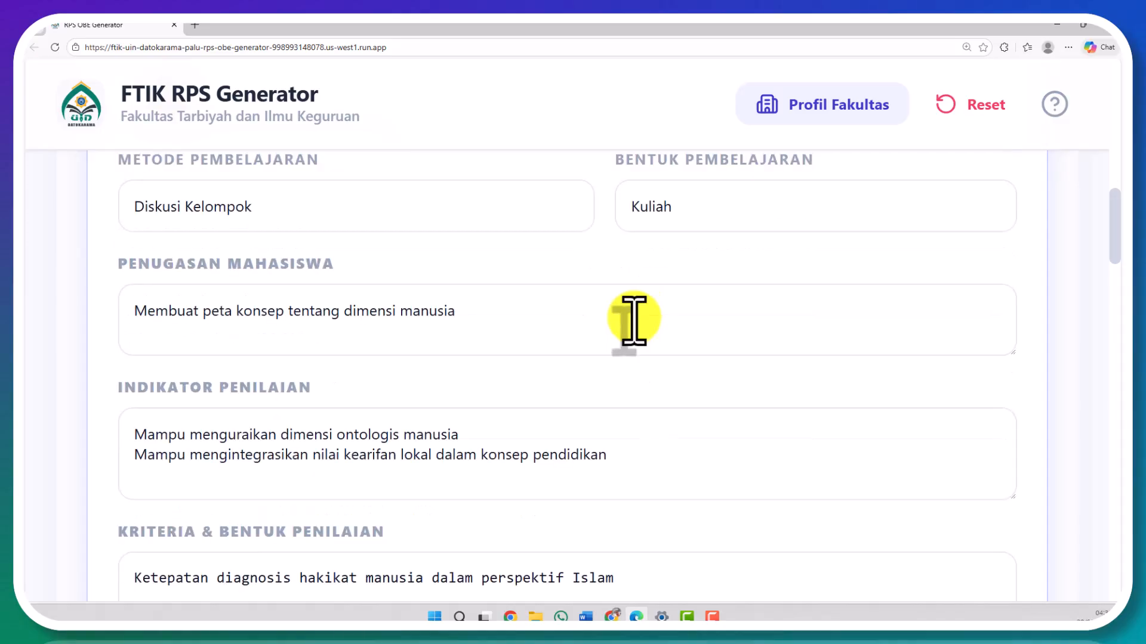
pyautogui.scroll(-10, 633, 325)
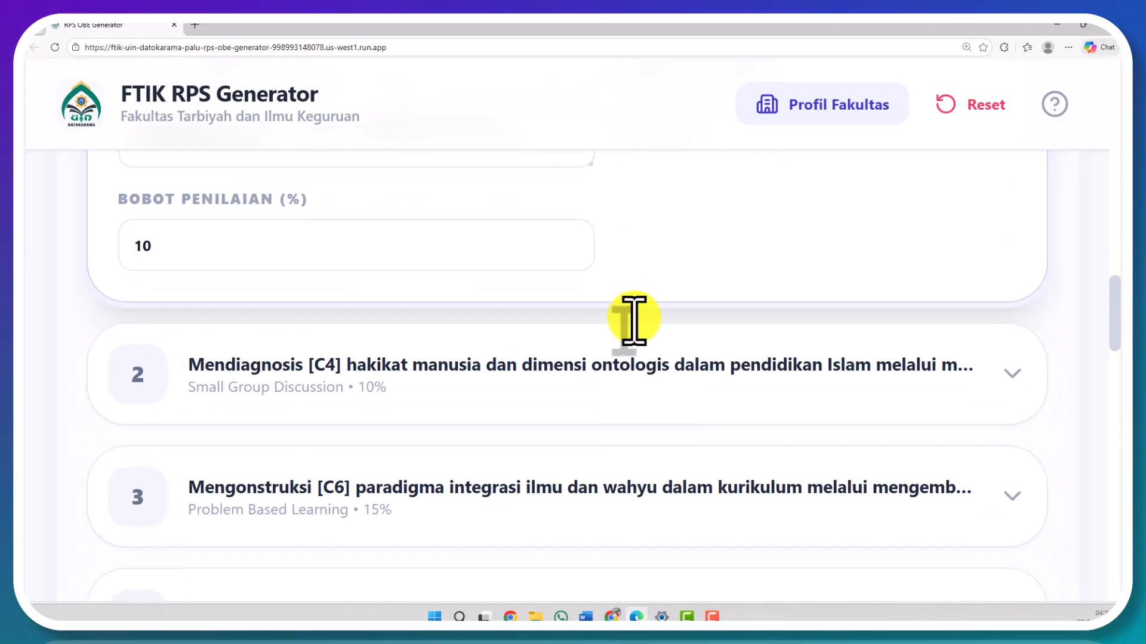
pyautogui.click(555, 283)
pyautogui.click(554, 287)
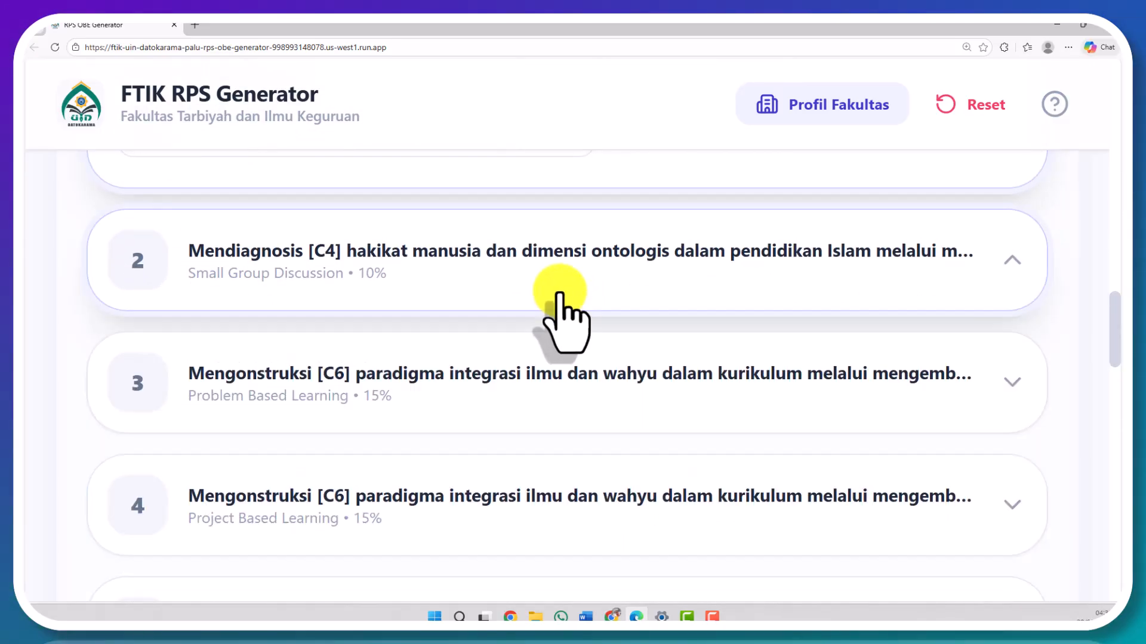
pyautogui.click(531, 376)
# Generate the Tahap 2 weekly plan for Pertemuan 9 to 16 and check the Pertemuan 16 (UAS) entry
pyautogui.scroll(15, 672, 322)
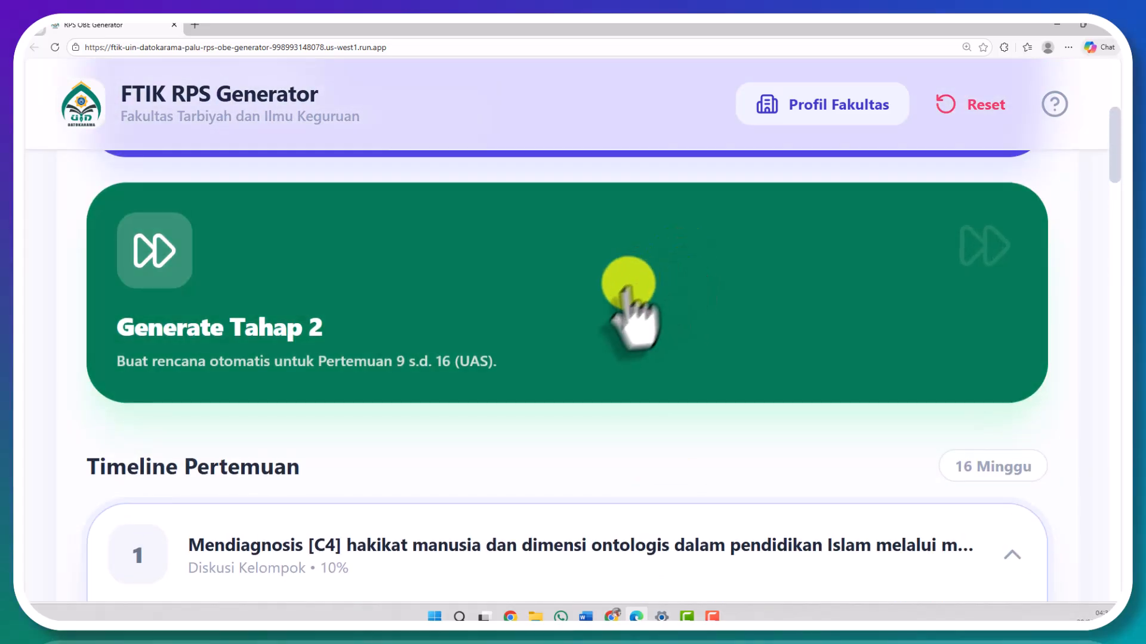
pyautogui.click(185, 274)
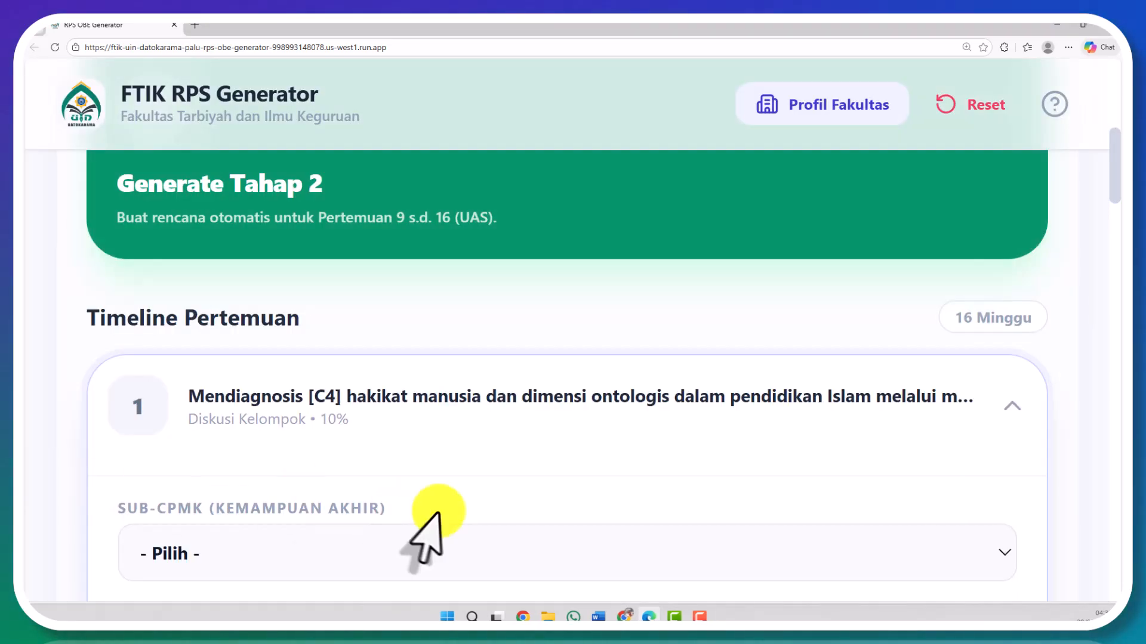
pyautogui.scroll(-15, 425, 537)
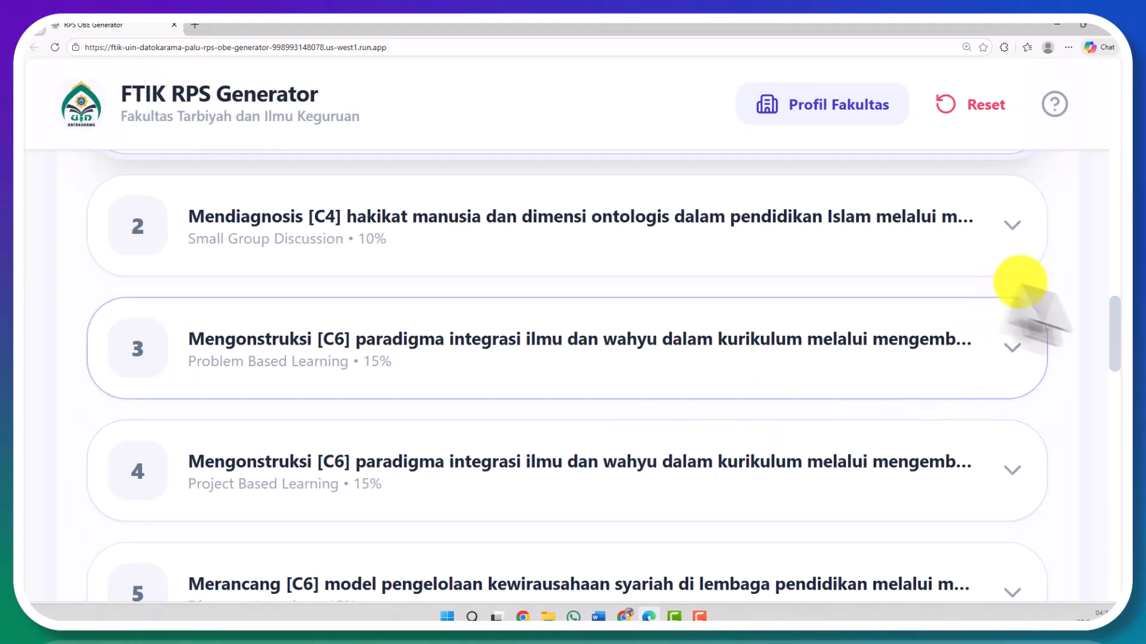
pyautogui.moveTo(1111, 319); pyautogui.dragTo(1107, 537)
pyautogui.click(901, 378)
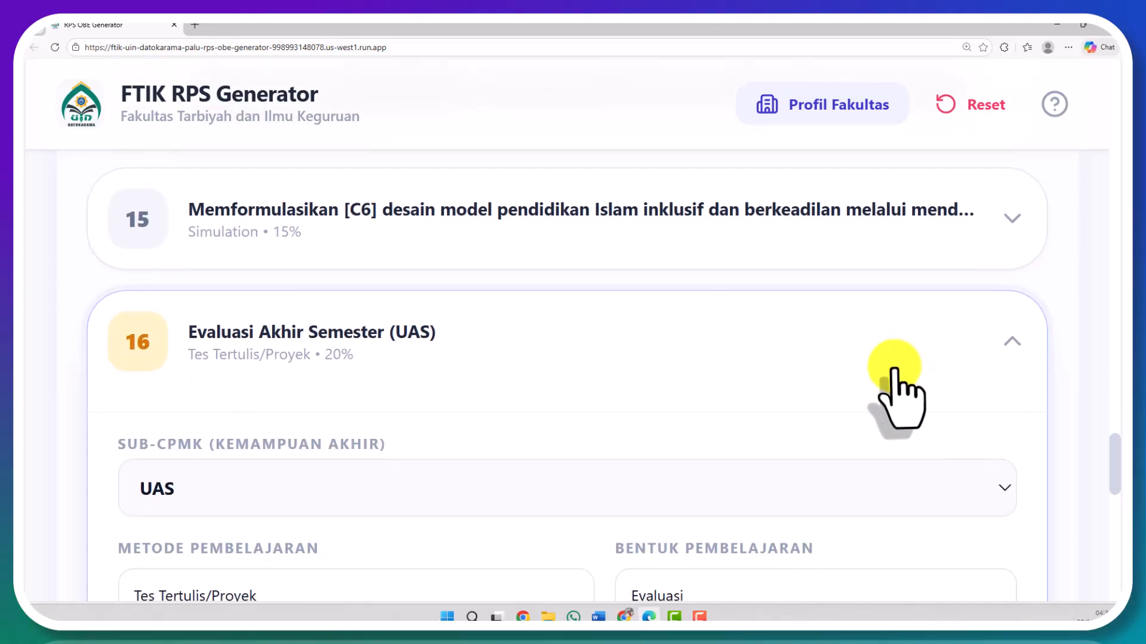
pyautogui.scroll(-7, 894, 376)
pyautogui.scroll(12, 889, 382)
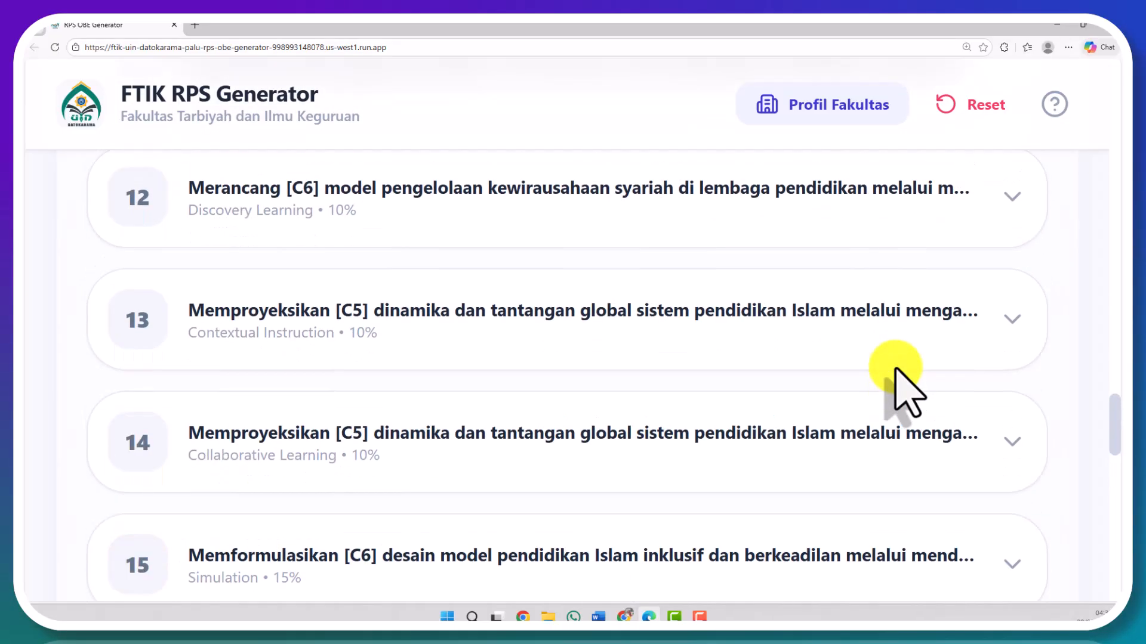
# Review Pertemuan 13's details, including its available Sub-CPMK options, learning method, assignment, indicators and assessment criteria
pyautogui.click(670, 384)
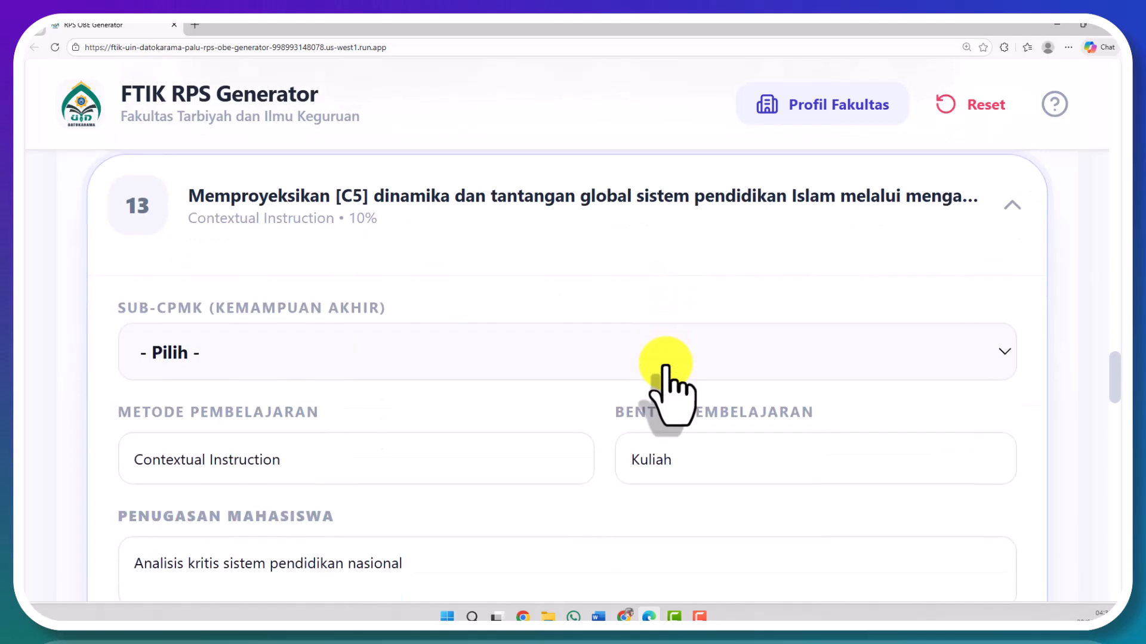
pyautogui.click(667, 370)
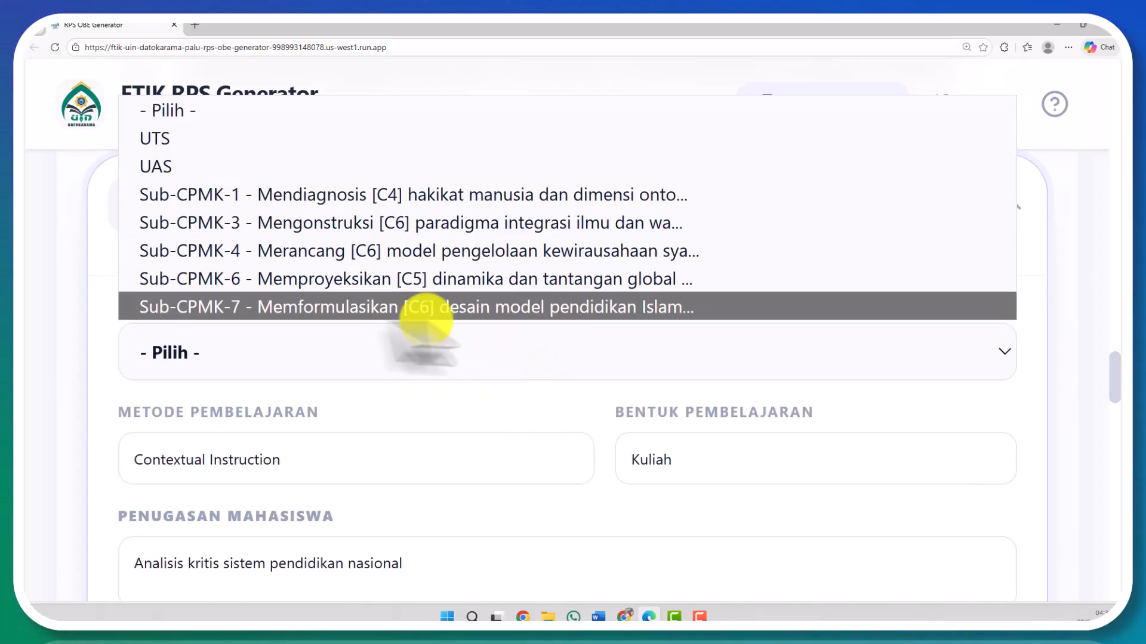
pyautogui.click(83, 379)
pyautogui.scroll(-3, 107, 382)
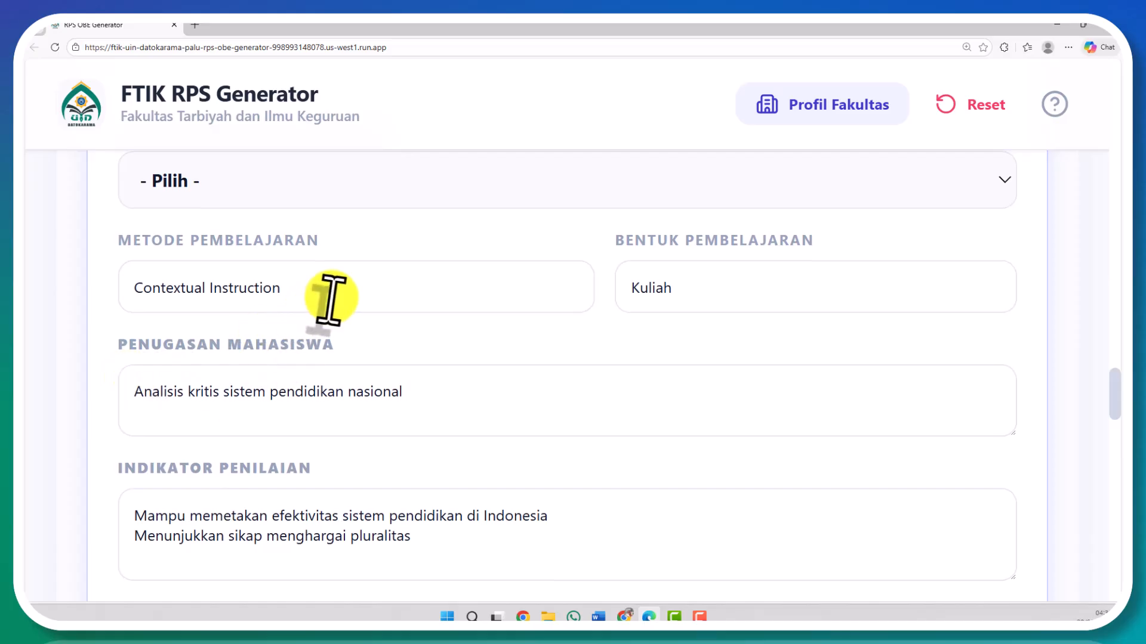
pyautogui.scroll(-11, 268, 333)
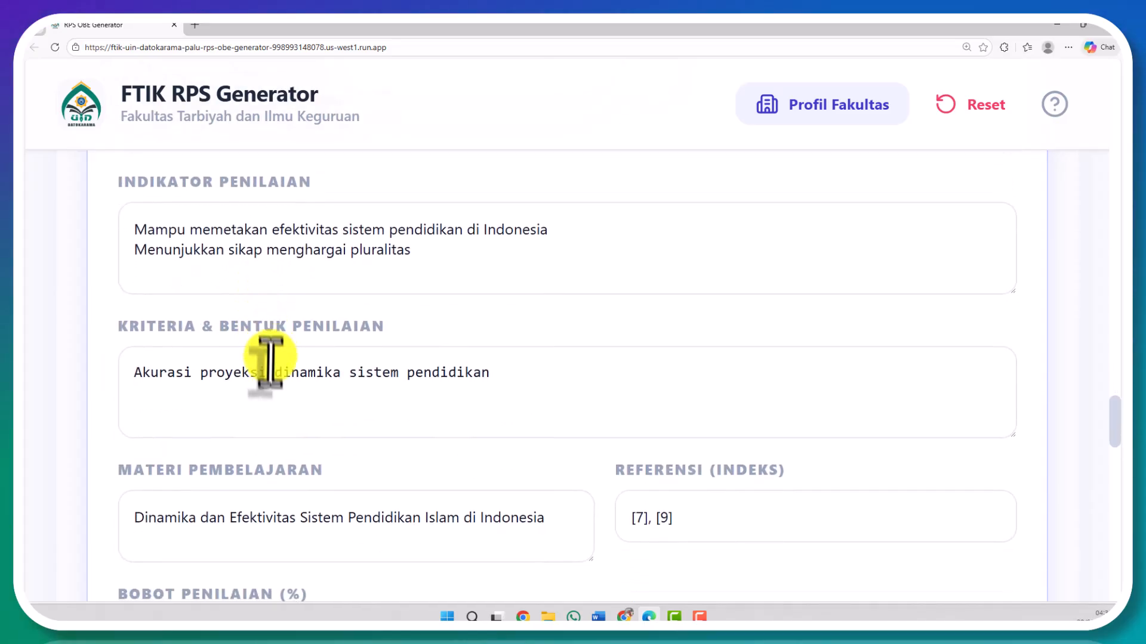
# Expand Pertemuan 14 and review its learning method, student assignment, assessment indicators and criteria
pyautogui.click(271, 442)
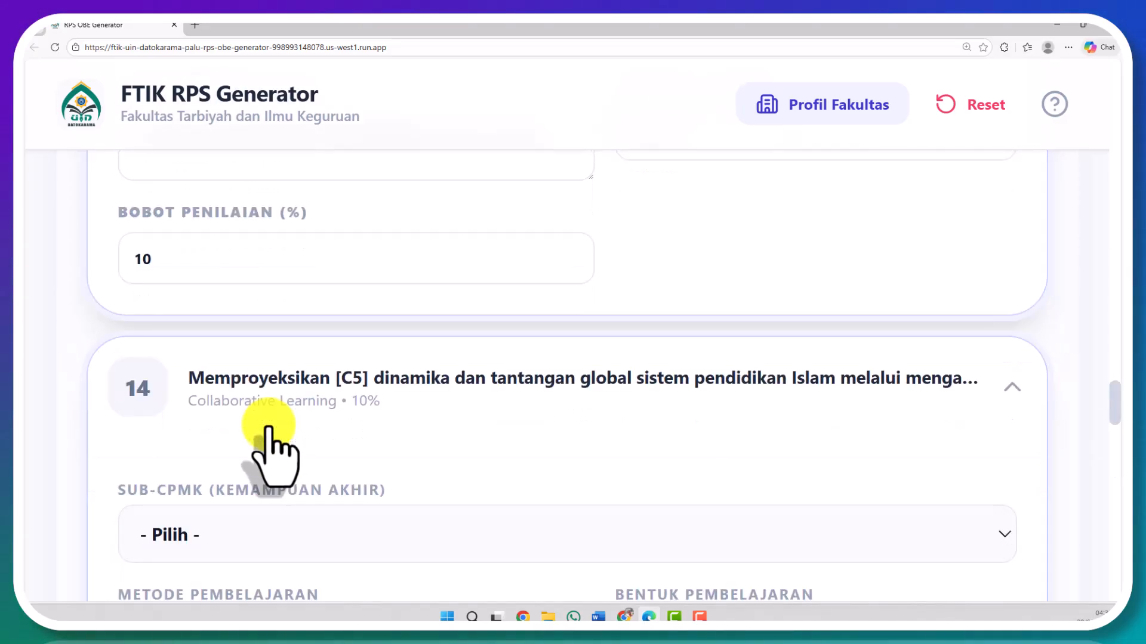
pyautogui.scroll(-5, 271, 446)
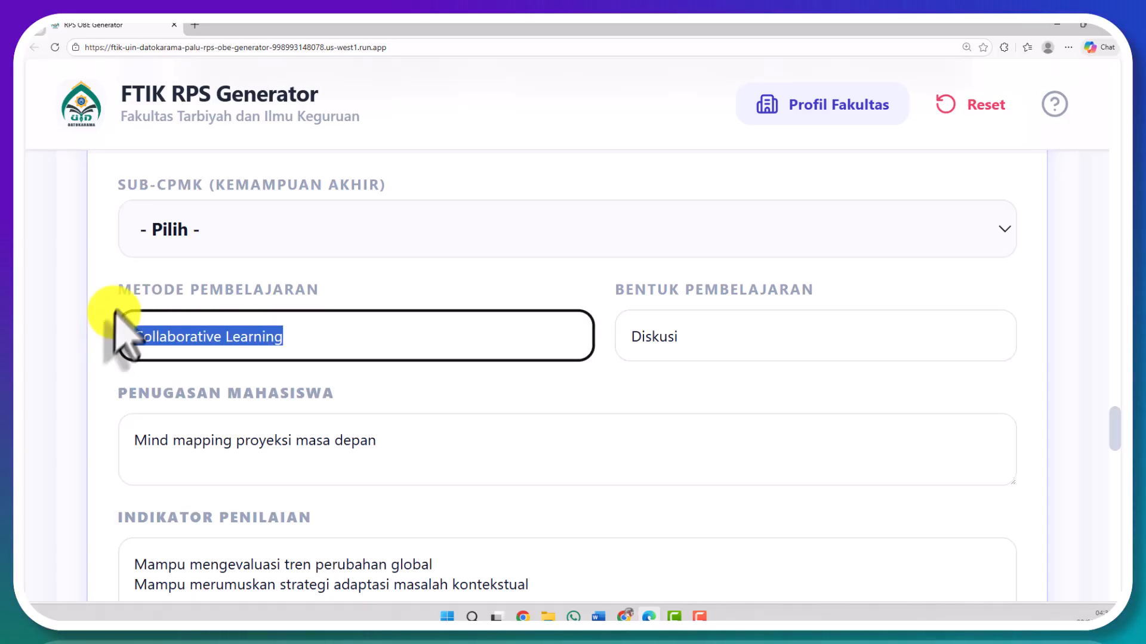
pyautogui.scroll(-6, 328, 376)
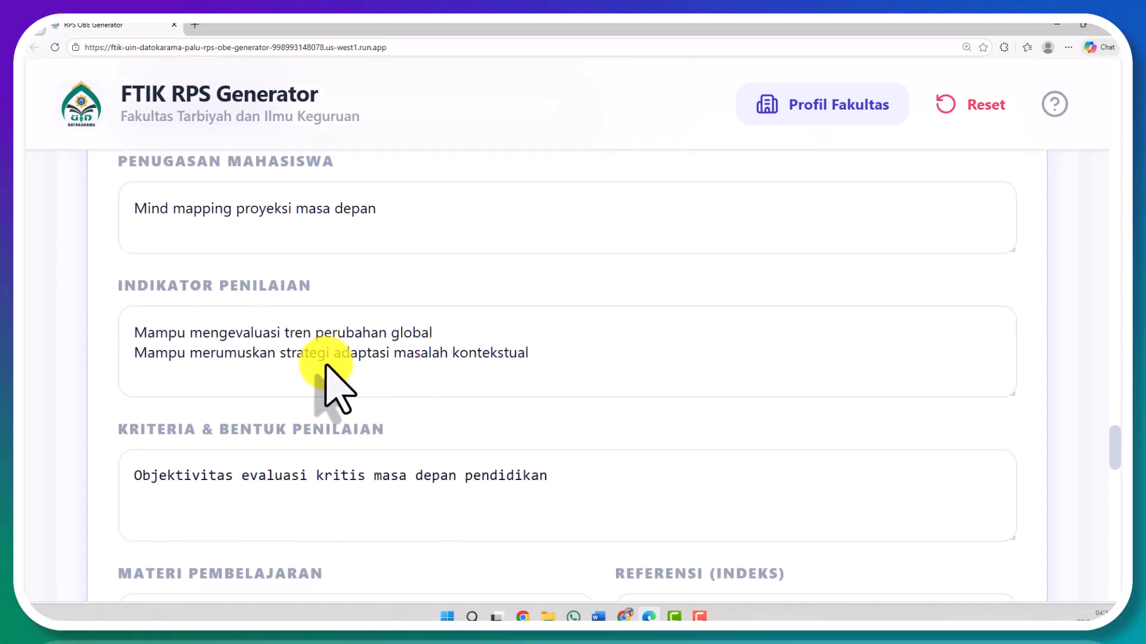
# Open the Finalisasi & Ekspor section and look over the Dokumen RPS preview
pyautogui.moveTo(1117, 477); pyautogui.dragTo(1104, 80)
pyautogui.click(932, 219)
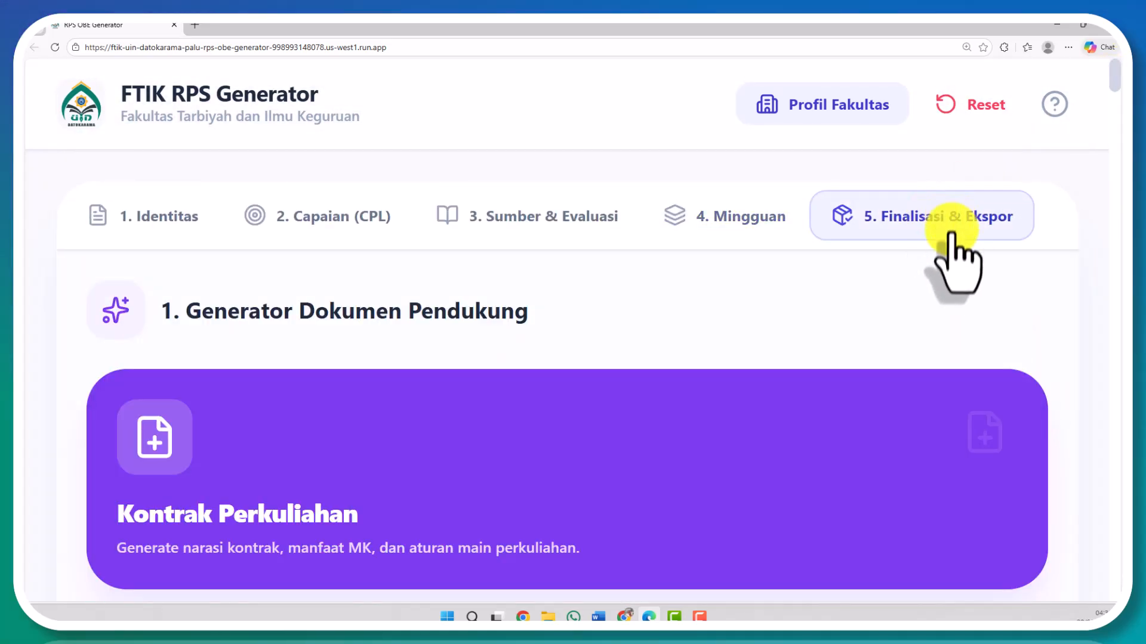
pyautogui.scroll(-10, 951, 251)
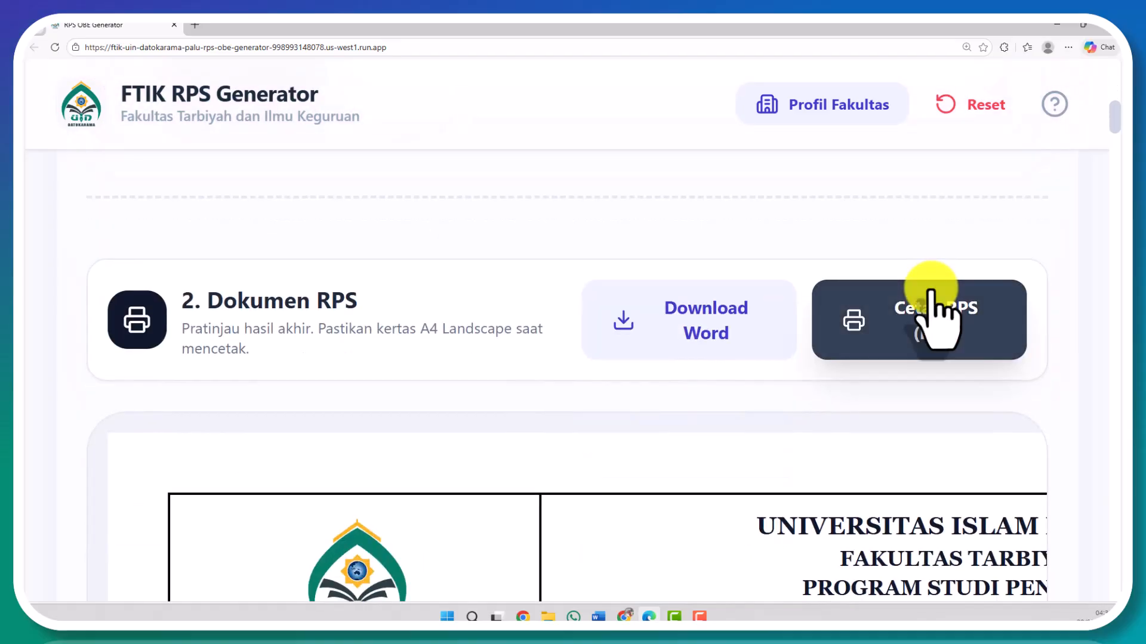
pyautogui.scroll(-5, 895, 320)
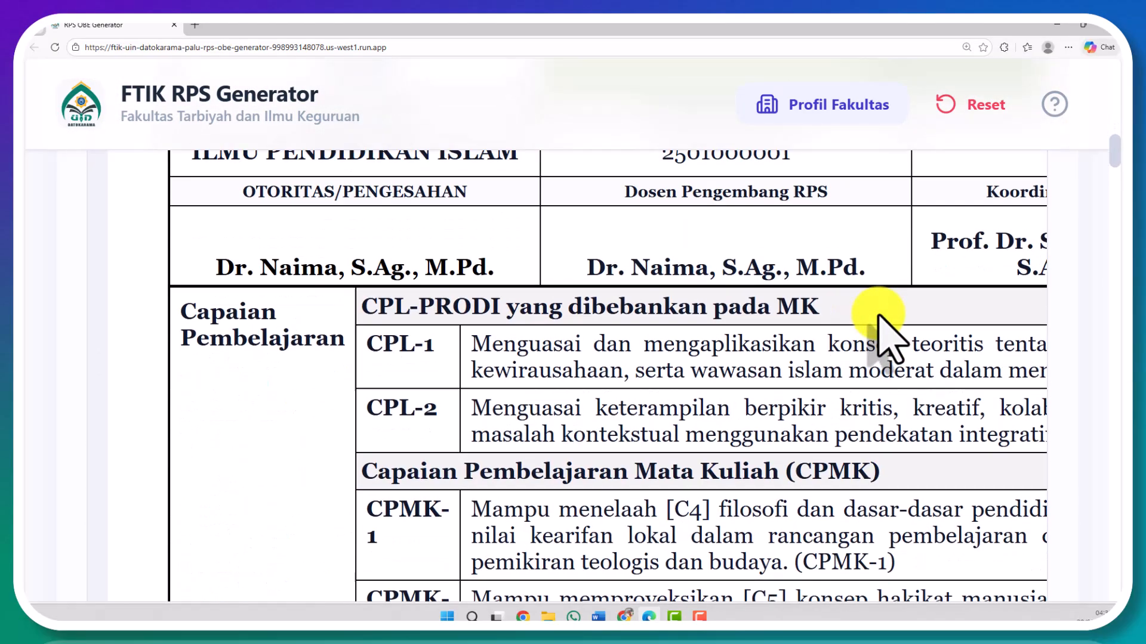
pyautogui.scroll(5, 883, 328)
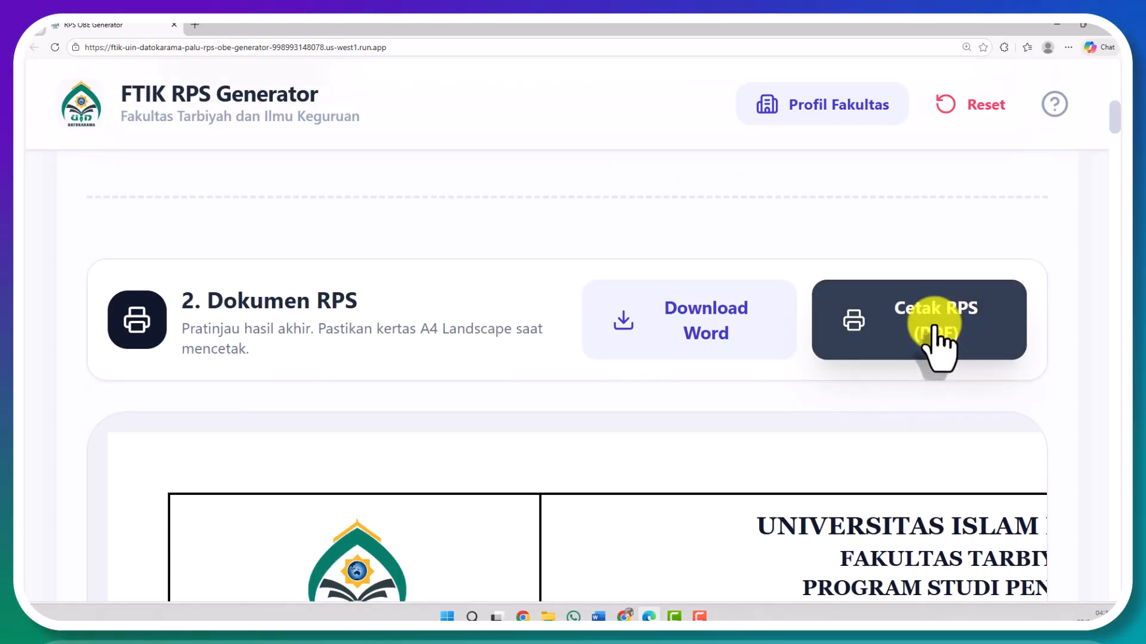
# Print the RPS document to PDF with background graphics enabled, saving it in Downloads as "rps Ilmu Pendidikan Islam"
pyautogui.click(932, 328)
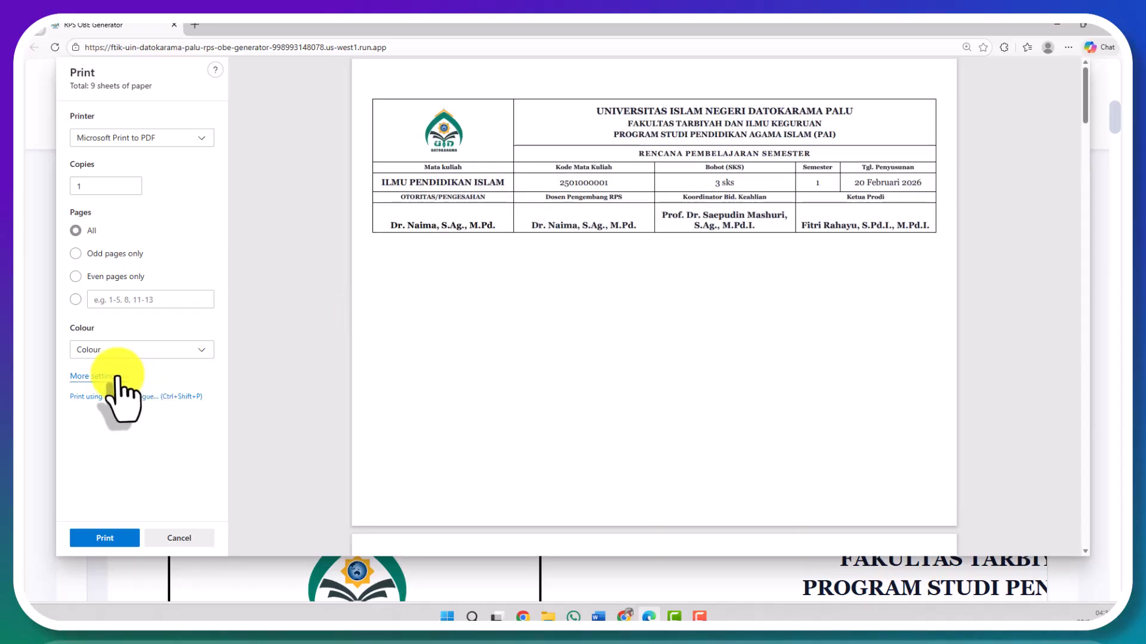
pyautogui.click(118, 378)
pyautogui.scroll(-3, 123, 388)
pyautogui.scroll(-1, 123, 393)
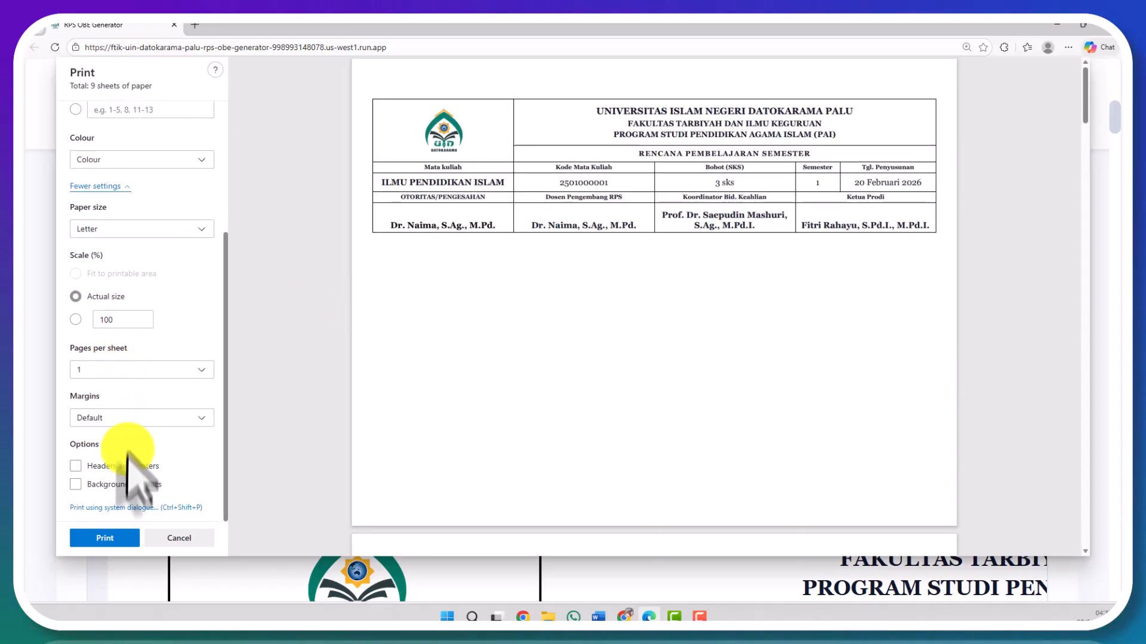
pyautogui.click(126, 484)
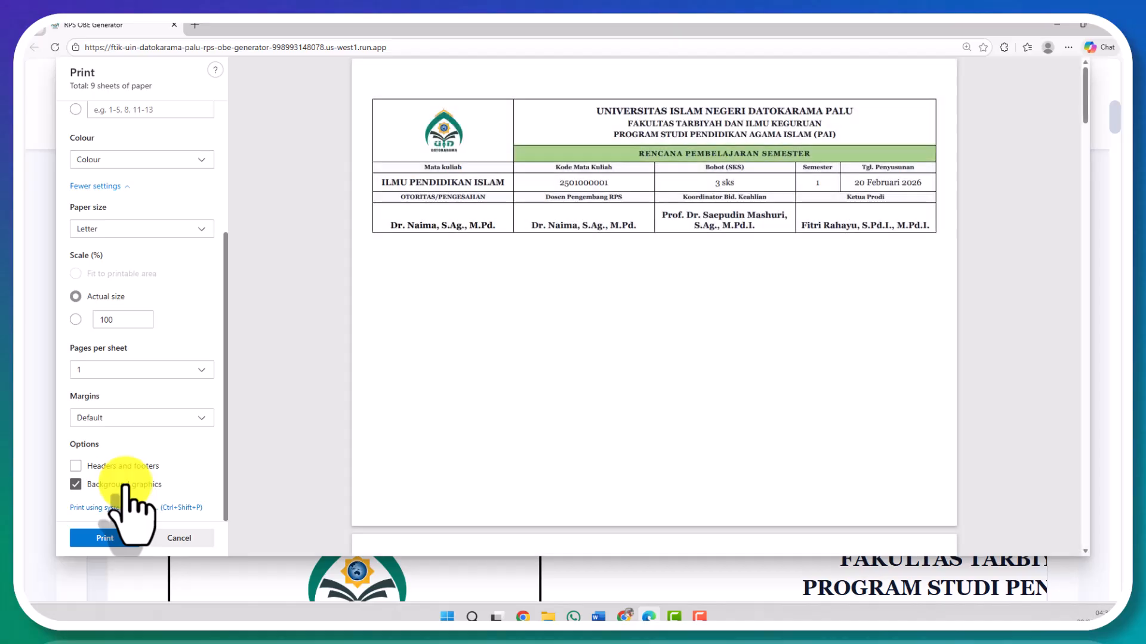
pyautogui.scroll(-2, 370, 473)
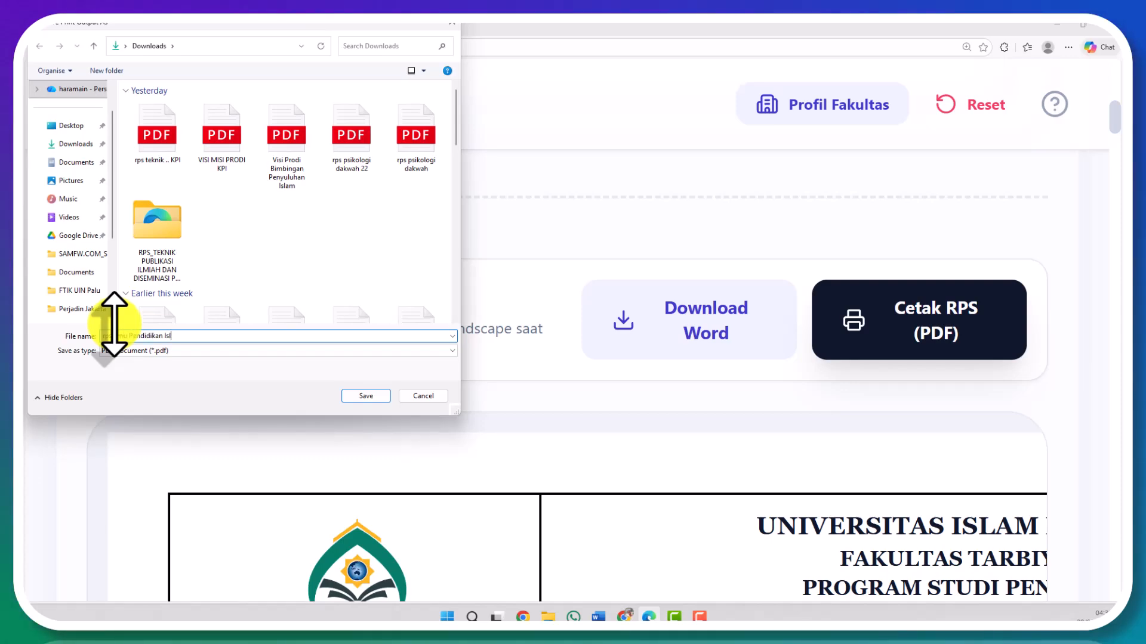
pyautogui.click(366, 396)
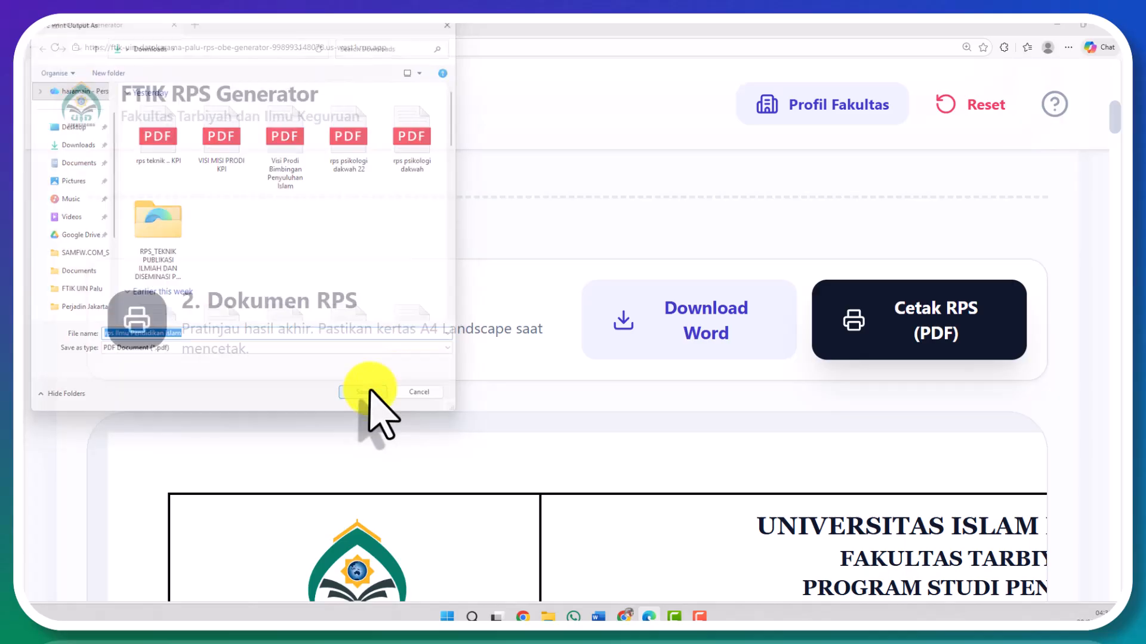
# Download the RPS as a Word file, open it maximized in Word and enable editing
pyautogui.click(659, 346)
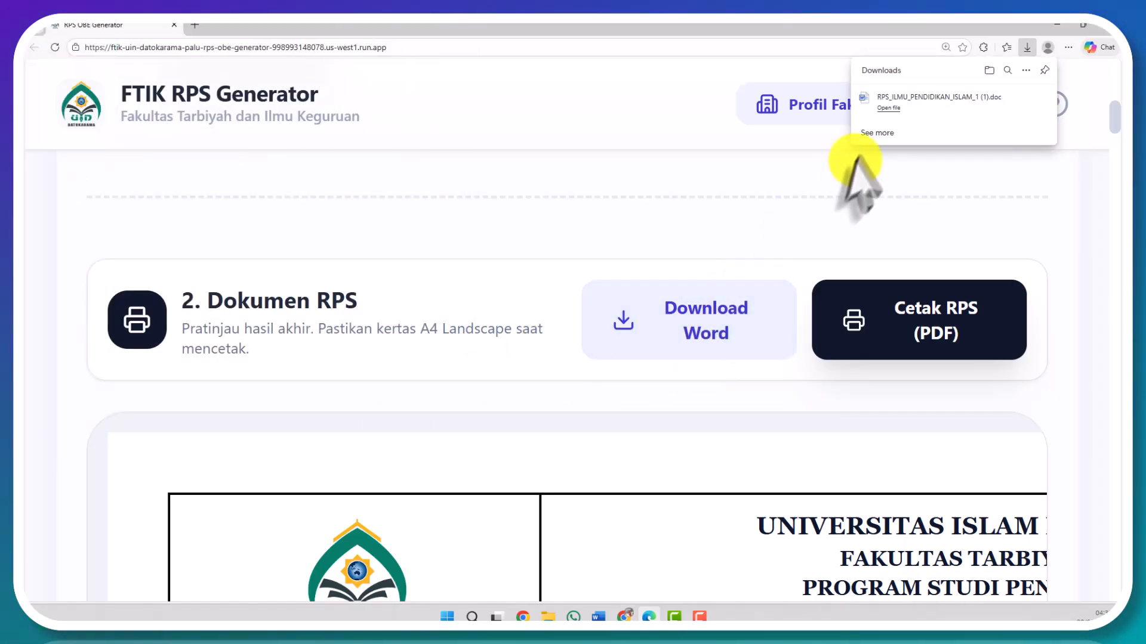
pyautogui.click(888, 111)
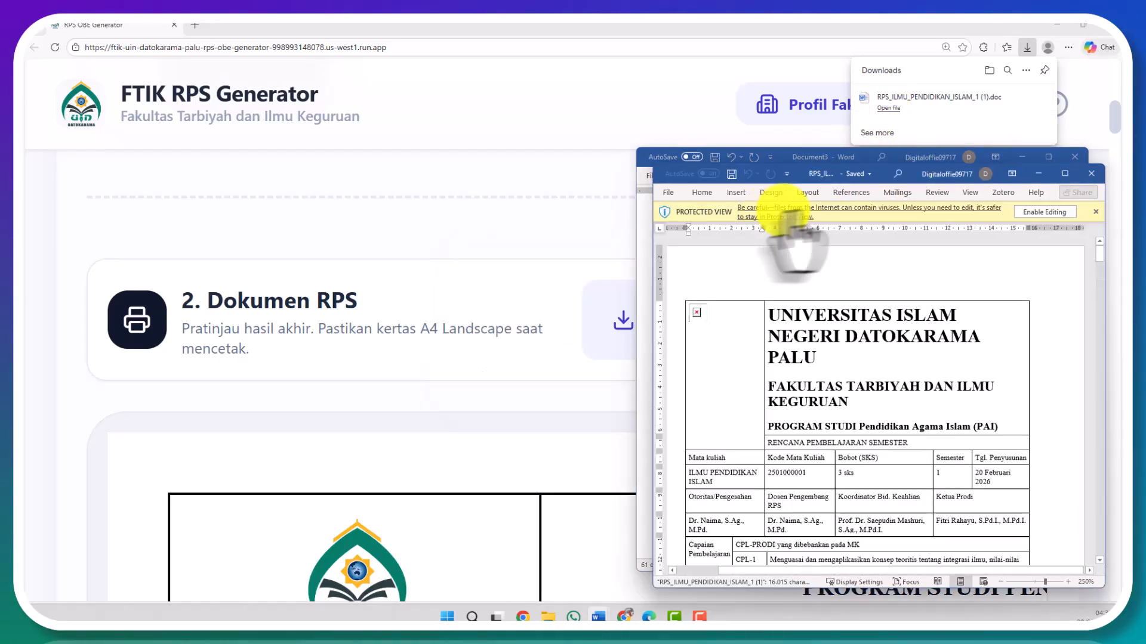
pyautogui.click(1064, 174)
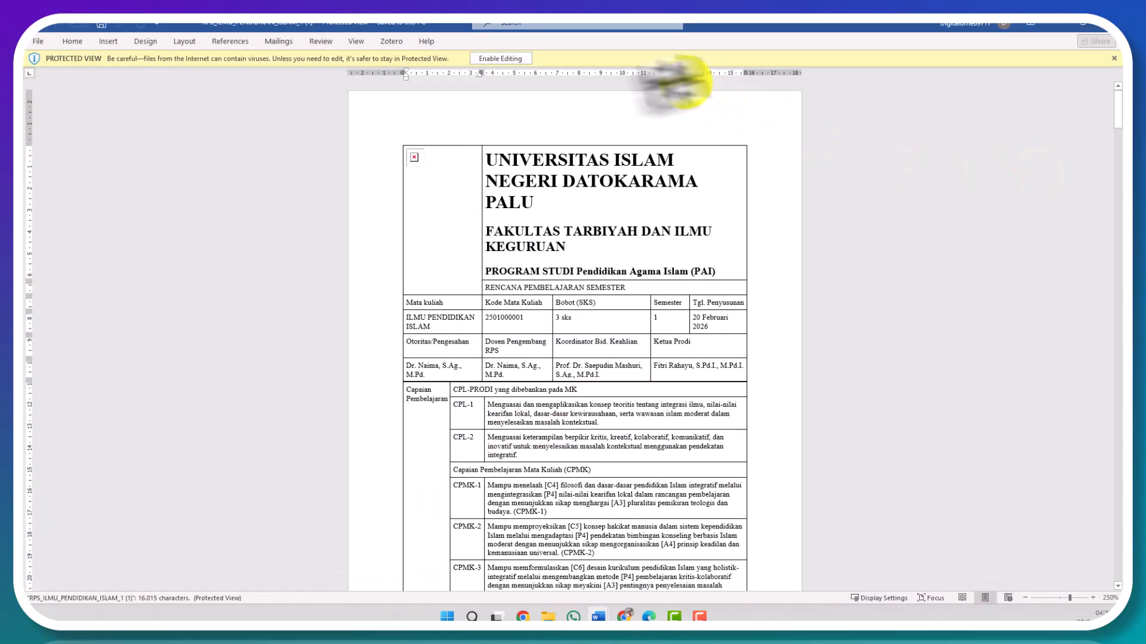
pyautogui.click(483, 60)
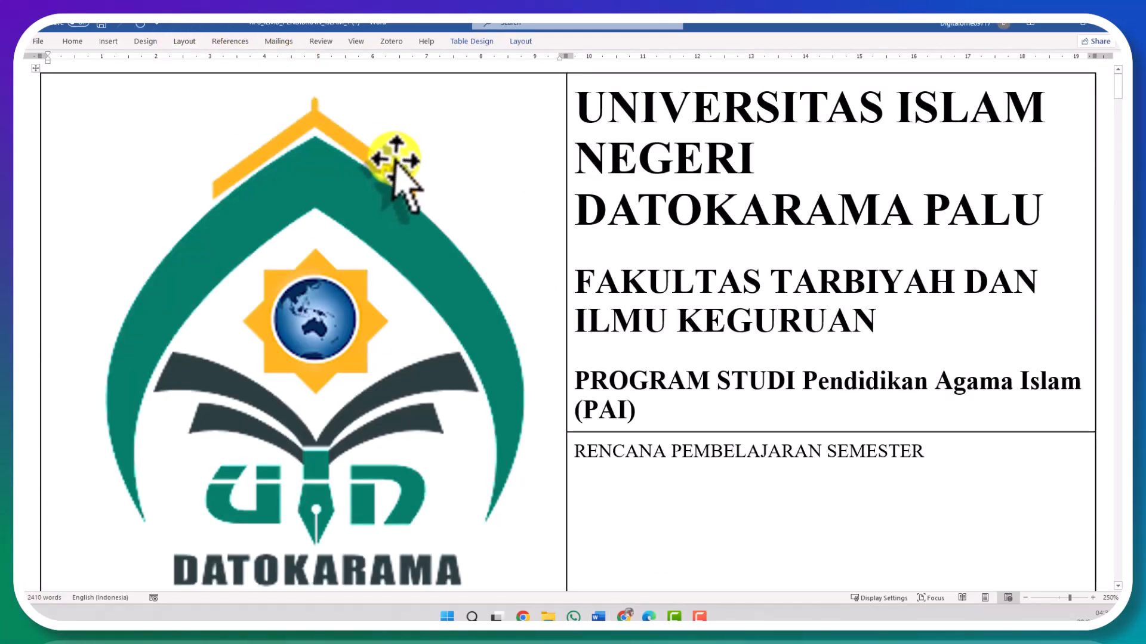
# Set the RPS document's page orientation to Landscape and its margins to Narrow
pyautogui.scroll(-3, 395, 160)
pyautogui.scroll(-1, 549, 269)
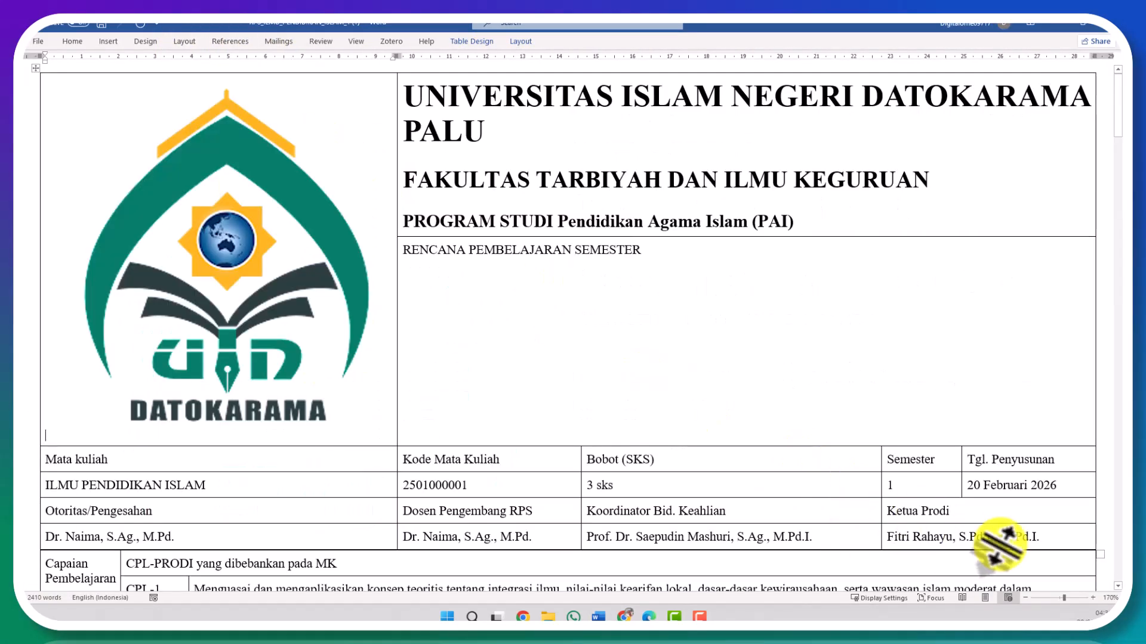
pyautogui.scroll(-4, 683, 418)
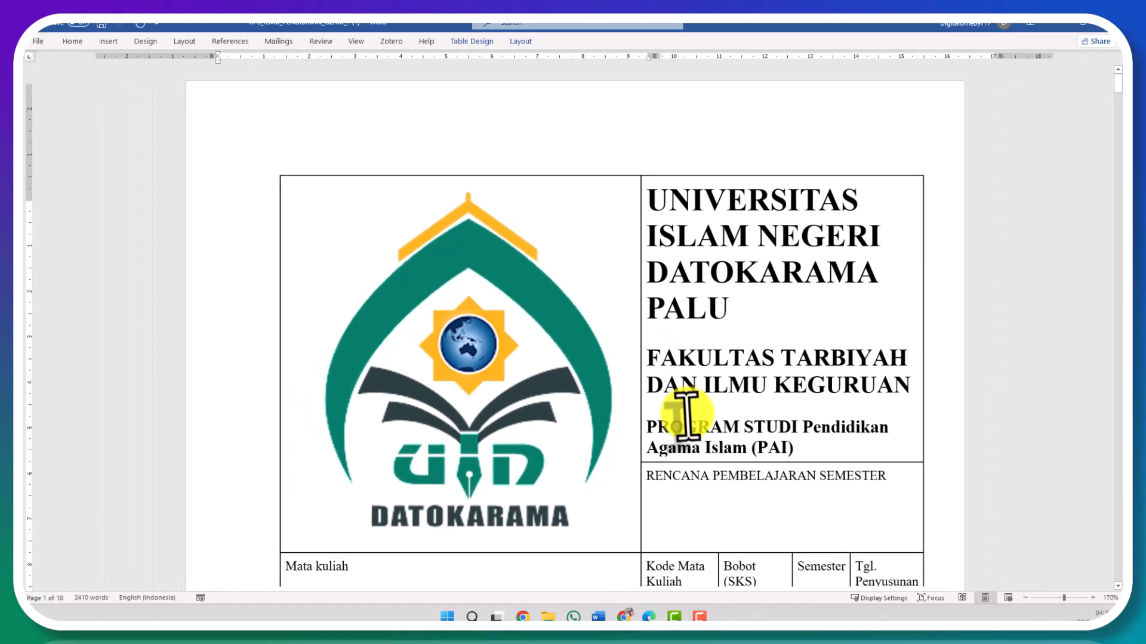
pyautogui.click(182, 40)
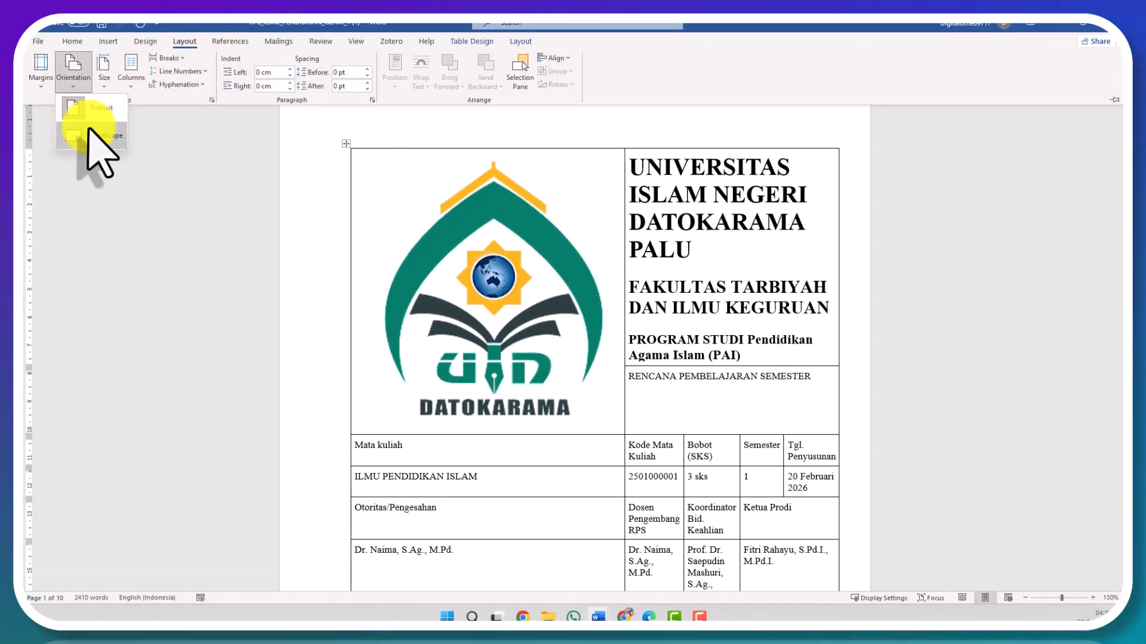
pyautogui.click(88, 133)
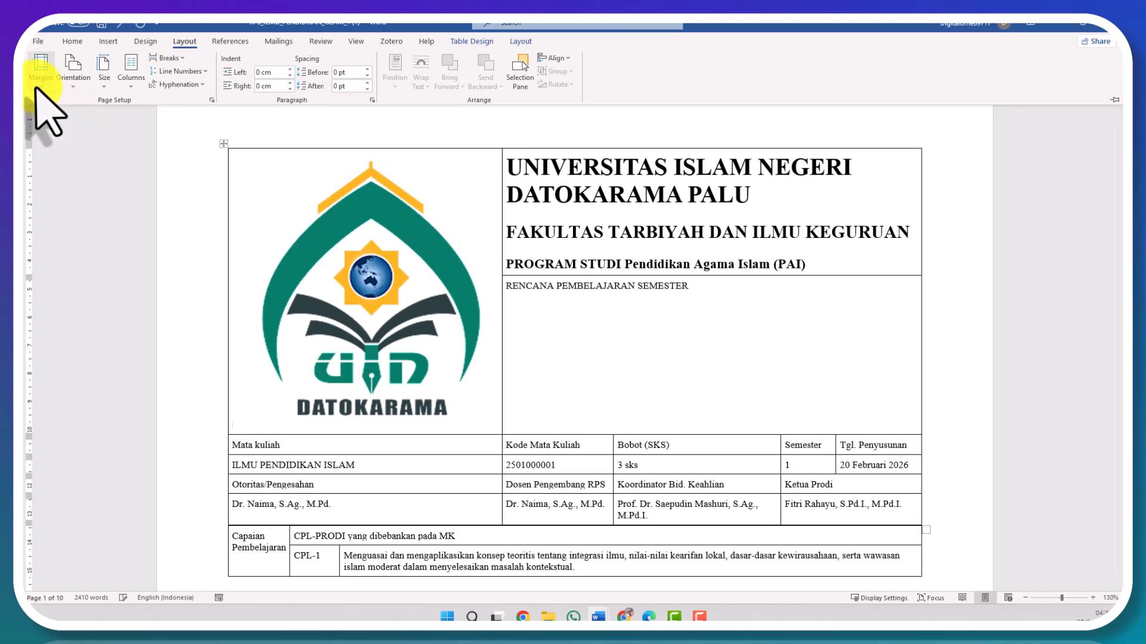
pyautogui.click(38, 80)
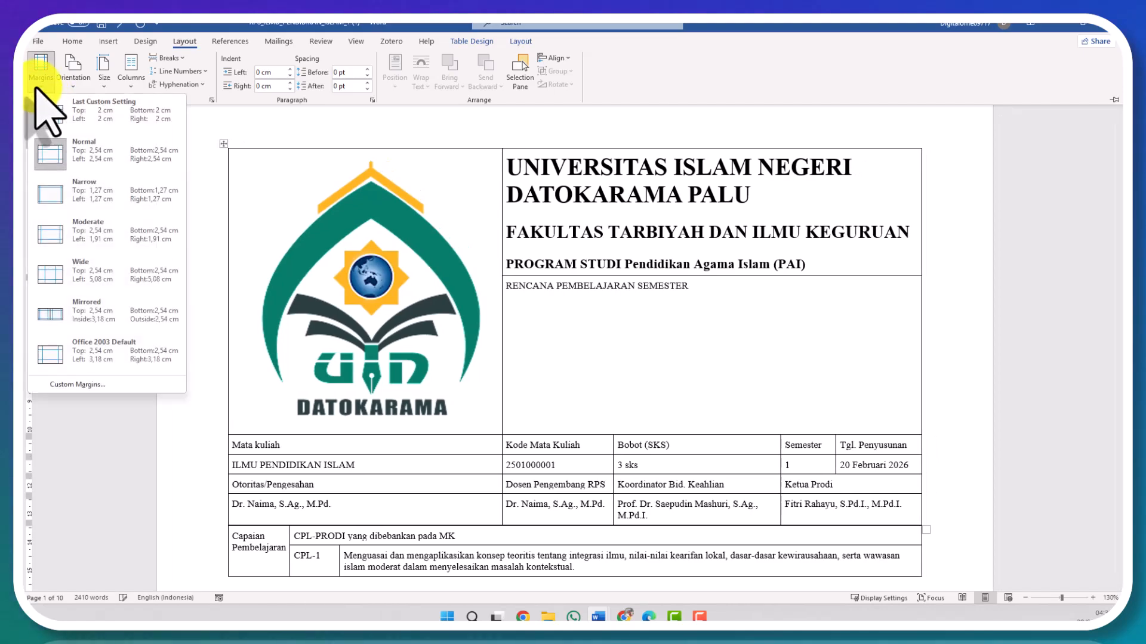
pyautogui.click(67, 192)
# Shrink the university logo in the header table to roughly a third of its width, keeping its proportions
pyautogui.click(339, 198)
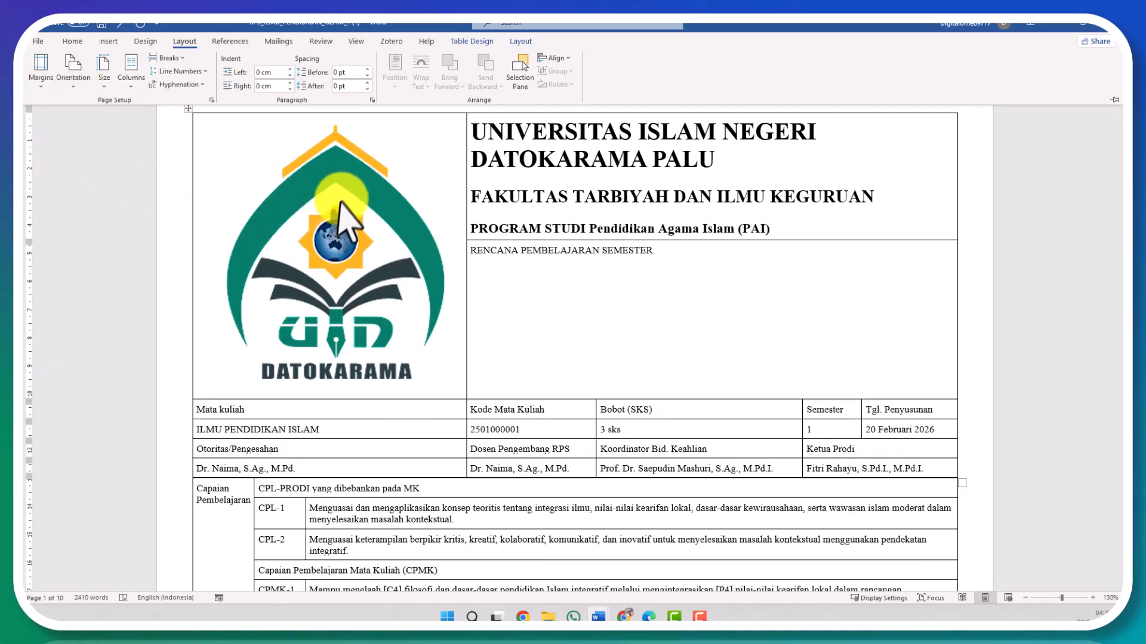
pyautogui.click(345, 247)
pyautogui.click(375, 320)
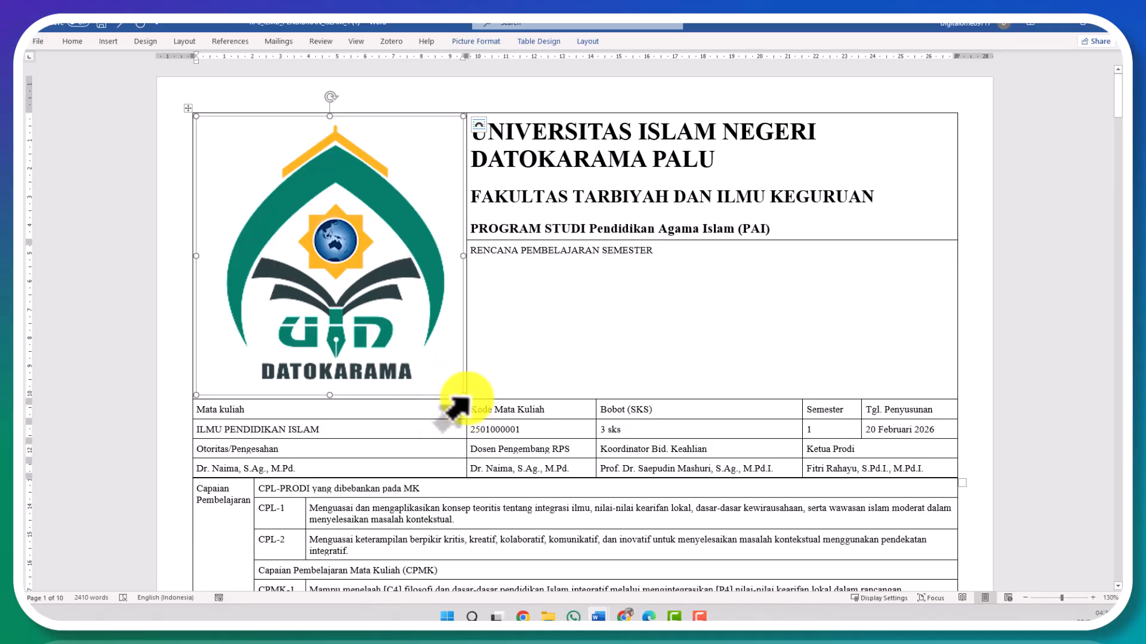
pyautogui.moveTo(461, 393); pyautogui.dragTo(293, 216)
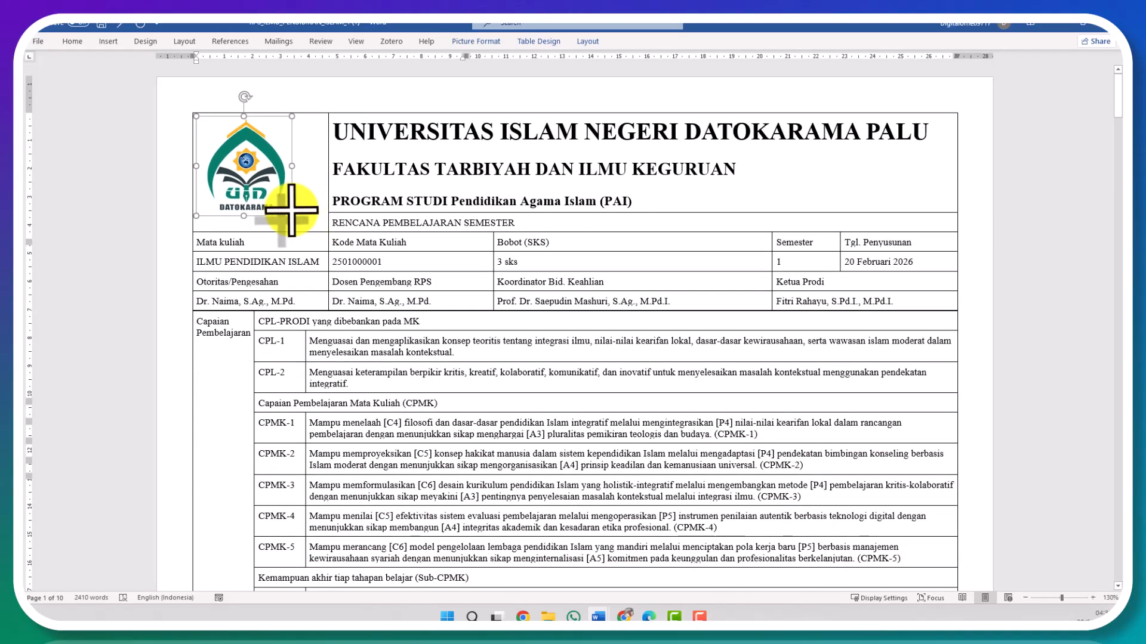
# Look through the RPS tables and save the file in Downloads as a Word Document under its existing name, leaving Word for the browser
pyautogui.scroll(-15, 297, 214)
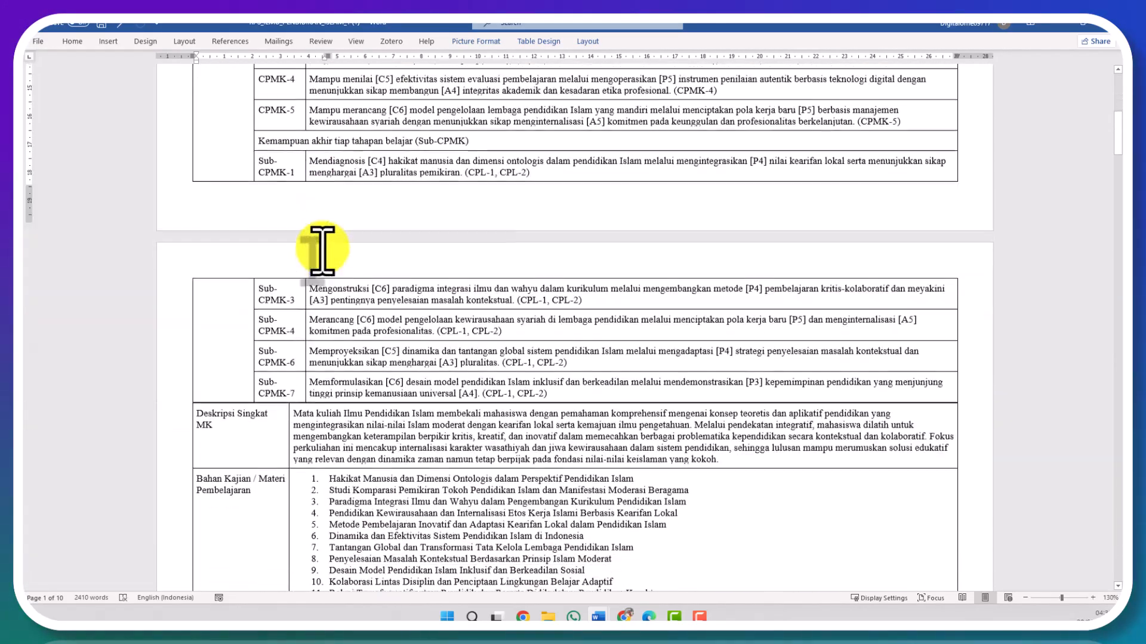
pyautogui.scroll(-15, 322, 251)
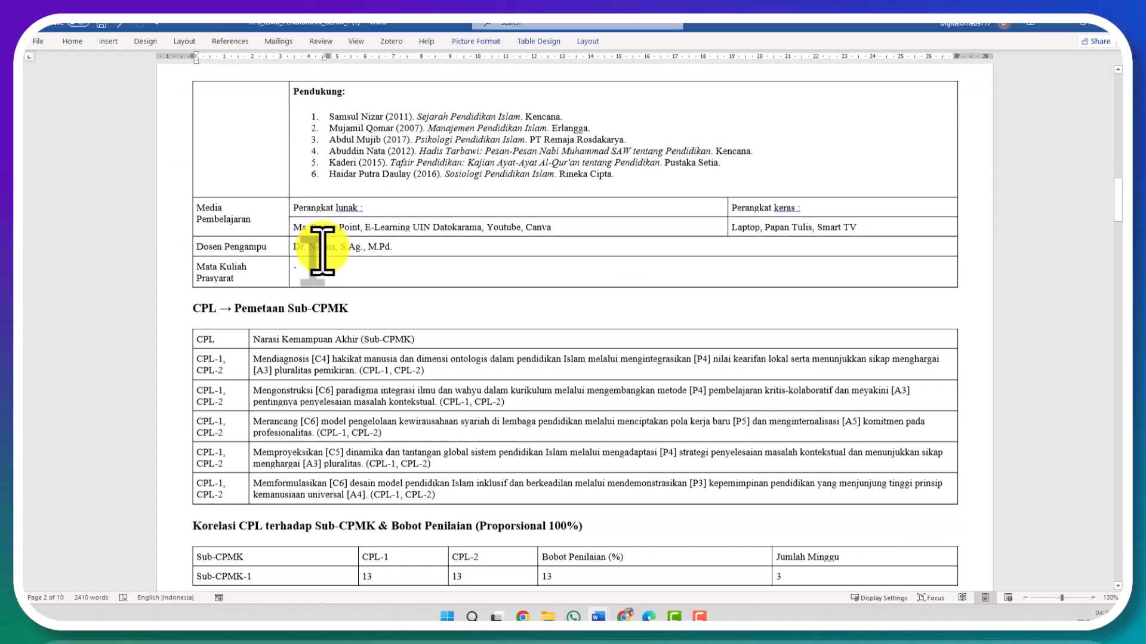
pyautogui.scroll(-15, 322, 251)
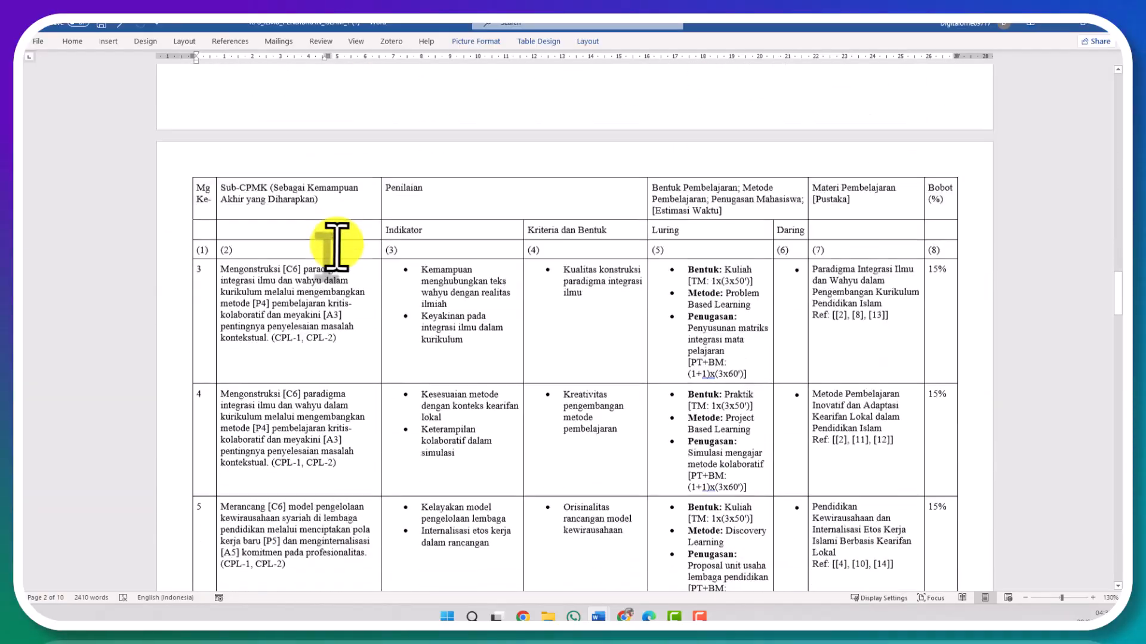
pyautogui.scroll(1, 585, 251)
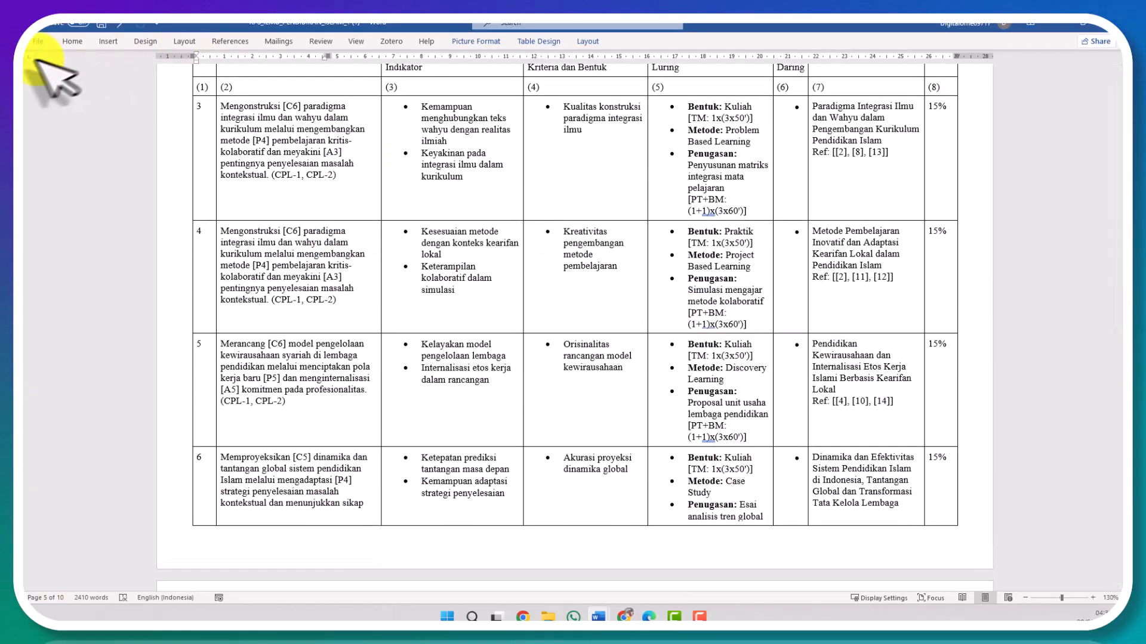
pyautogui.click(38, 43)
pyautogui.click(63, 196)
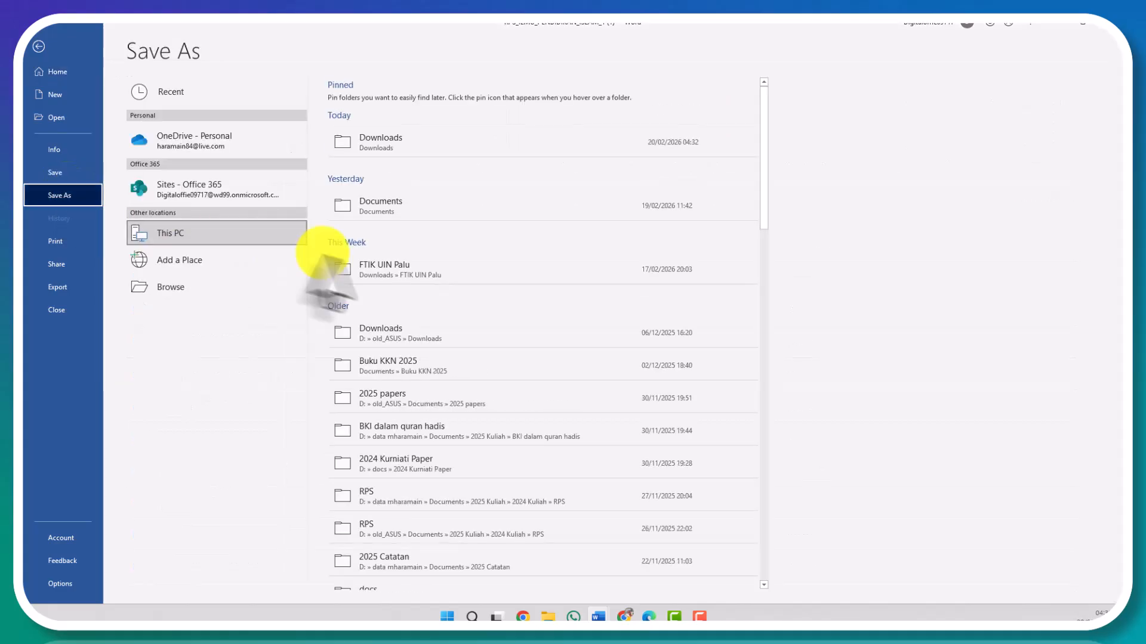
pyautogui.click(205, 286)
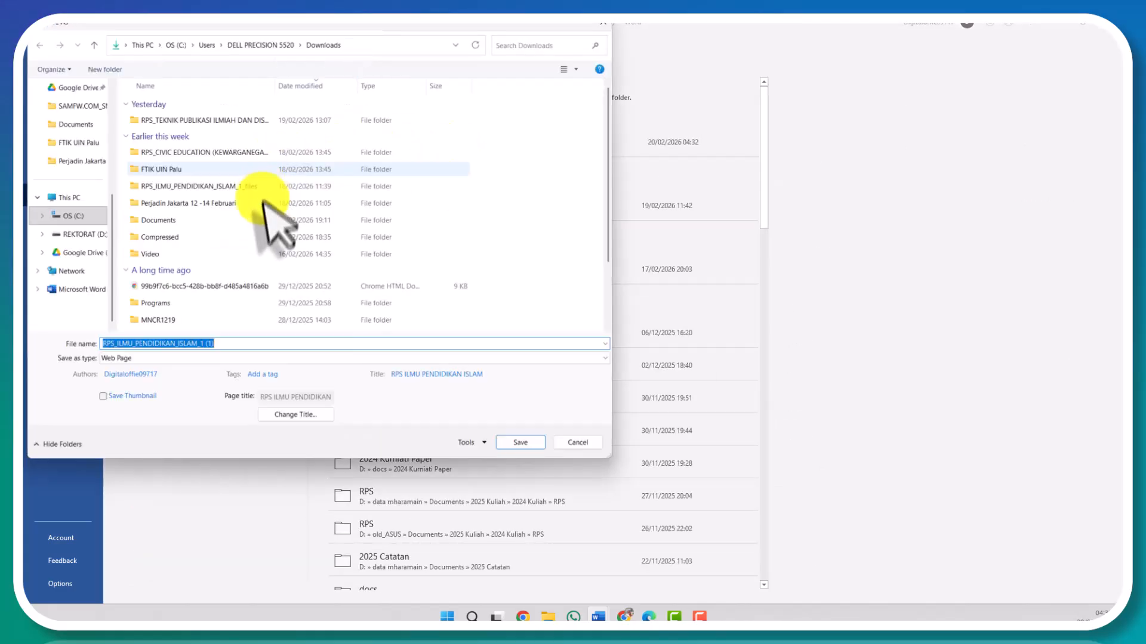
pyautogui.click(245, 358)
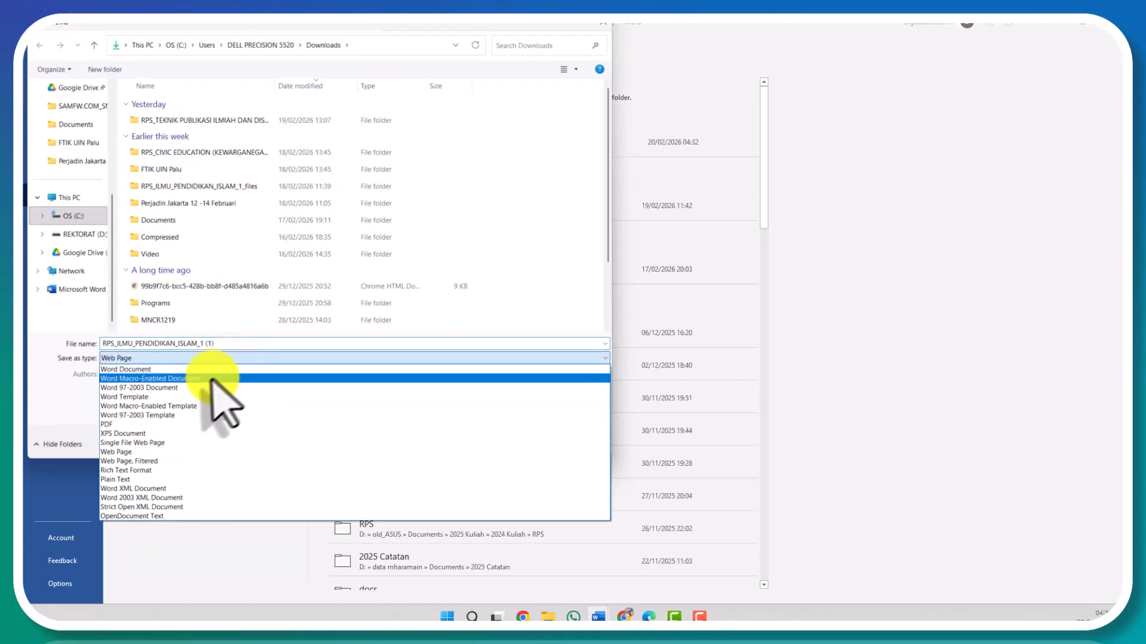
pyautogui.click(195, 370)
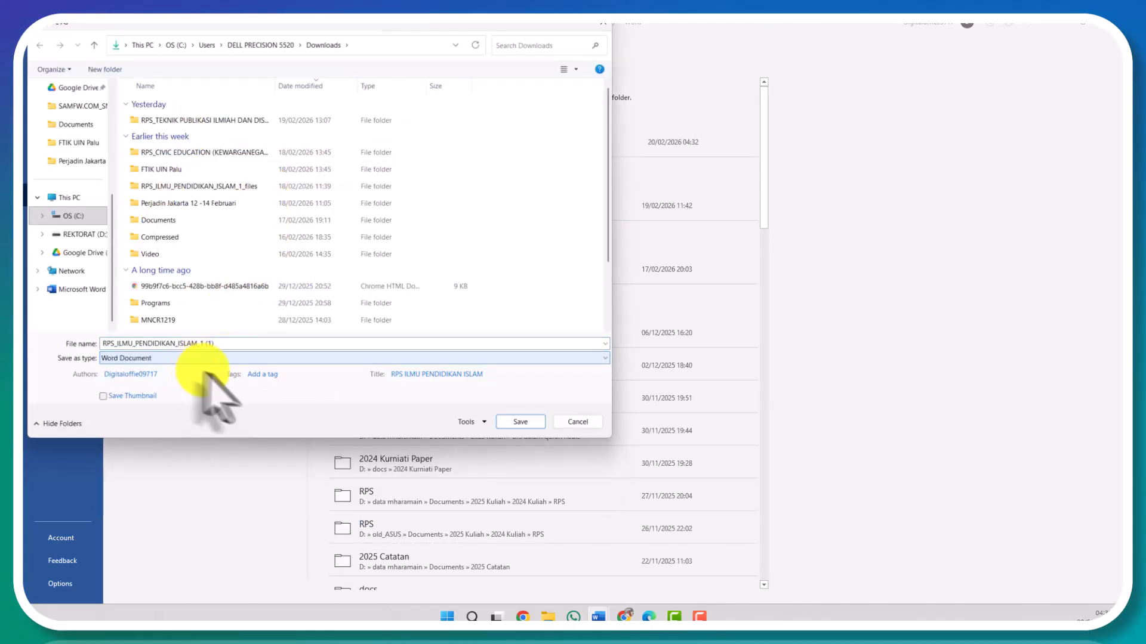
pyautogui.click(498, 422)
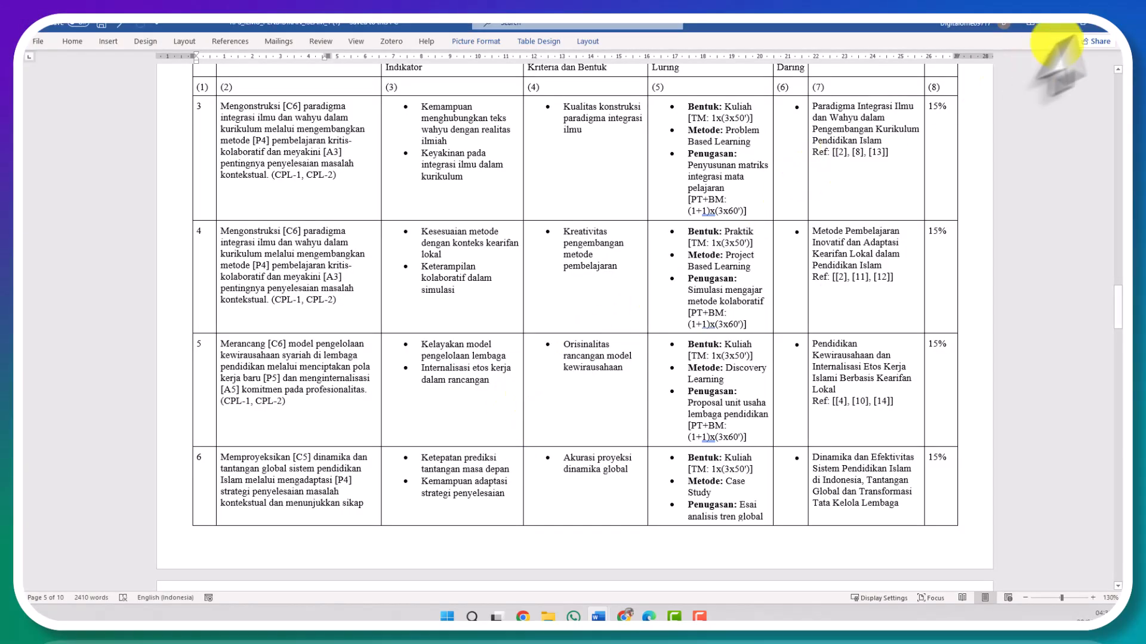
pyautogui.click(1055, 25)
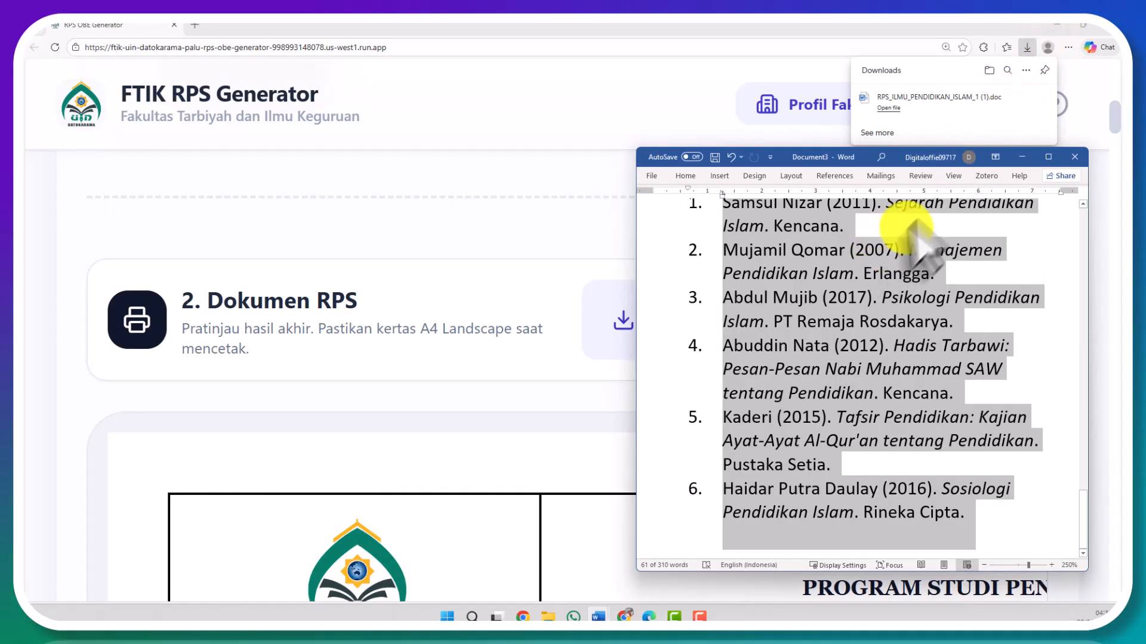
# Generate the Kontrak Perkuliahan in FTIK RPS Generator and bring up its preview
pyautogui.click(506, 285)
pyautogui.scroll(8, 506, 285)
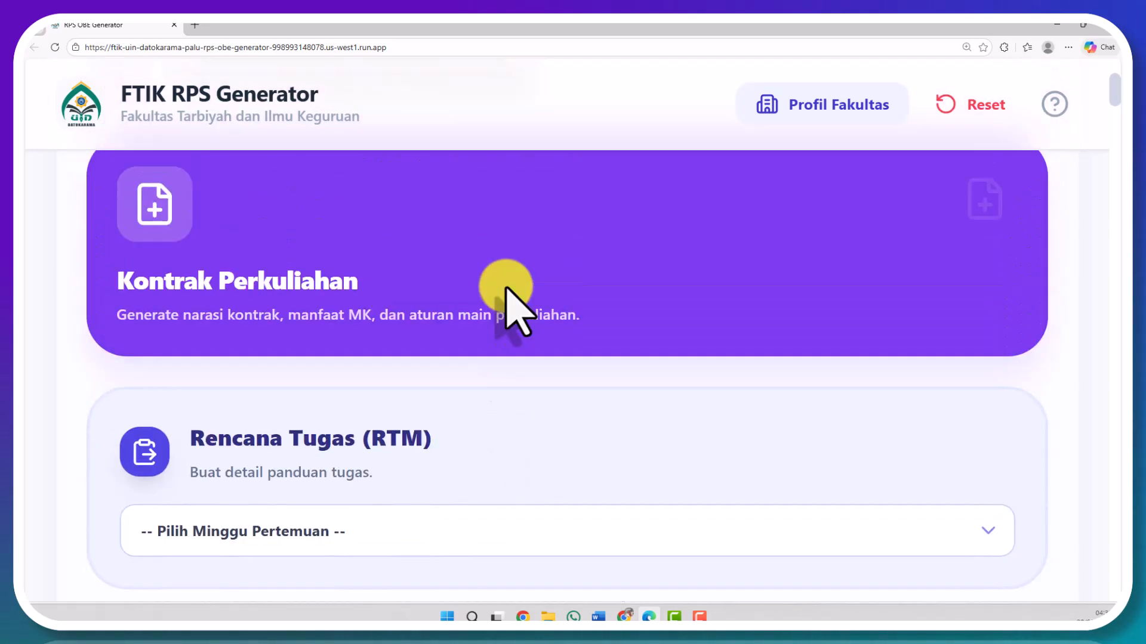
pyautogui.click(450, 276)
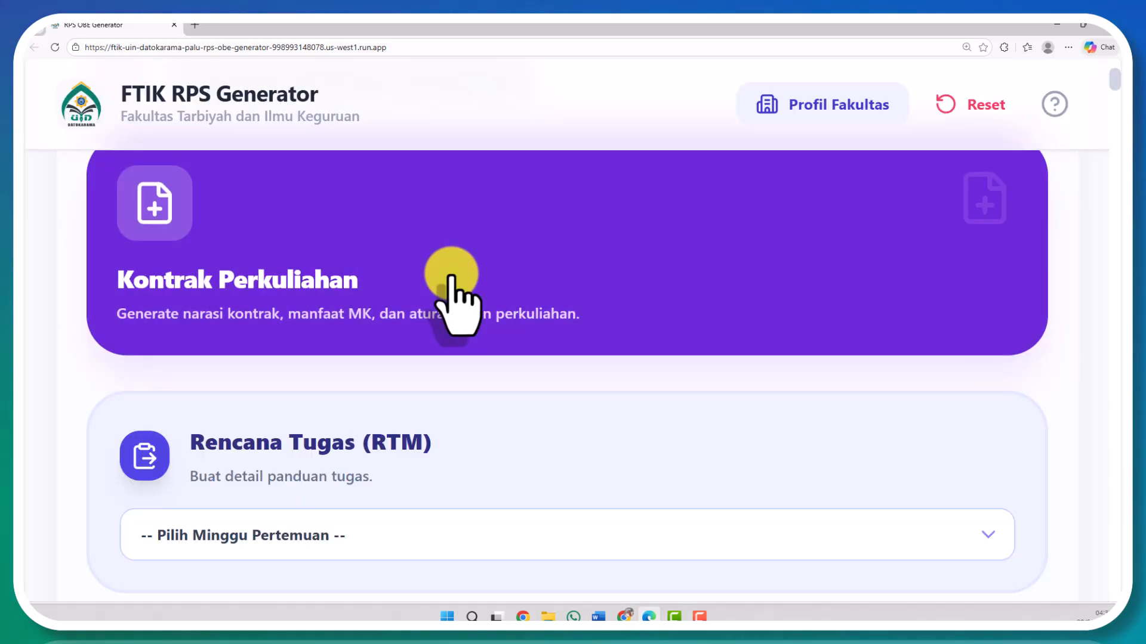
pyautogui.scroll(-7, 452, 278)
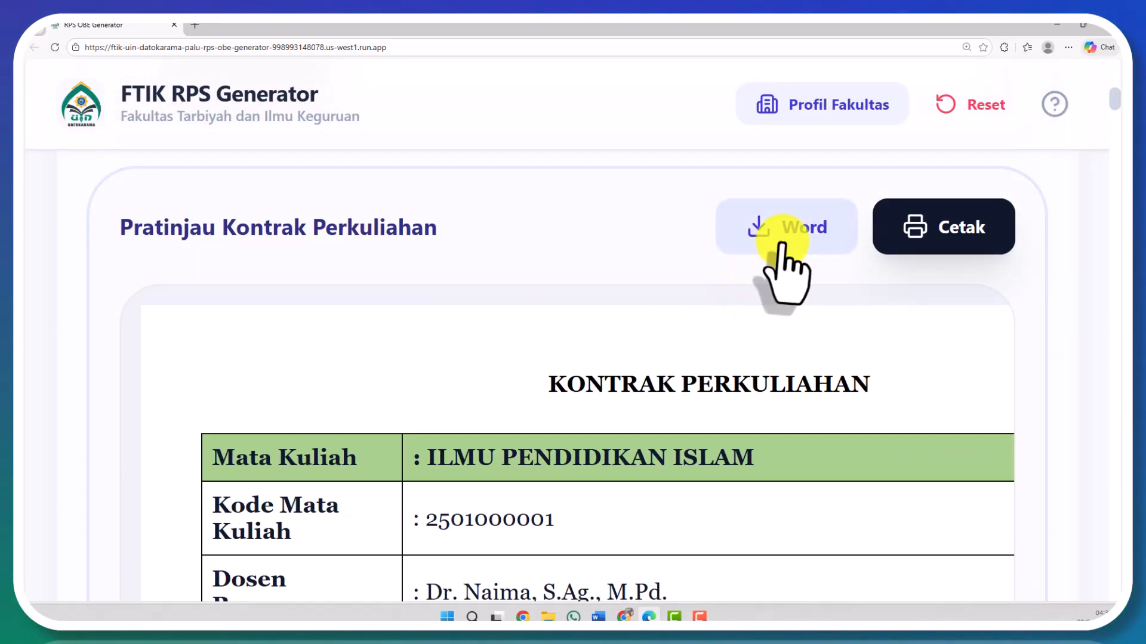
# Download the Kontrak Perkuliahan as a Word file, open it maximized in Word and review its contents
pyautogui.click(782, 245)
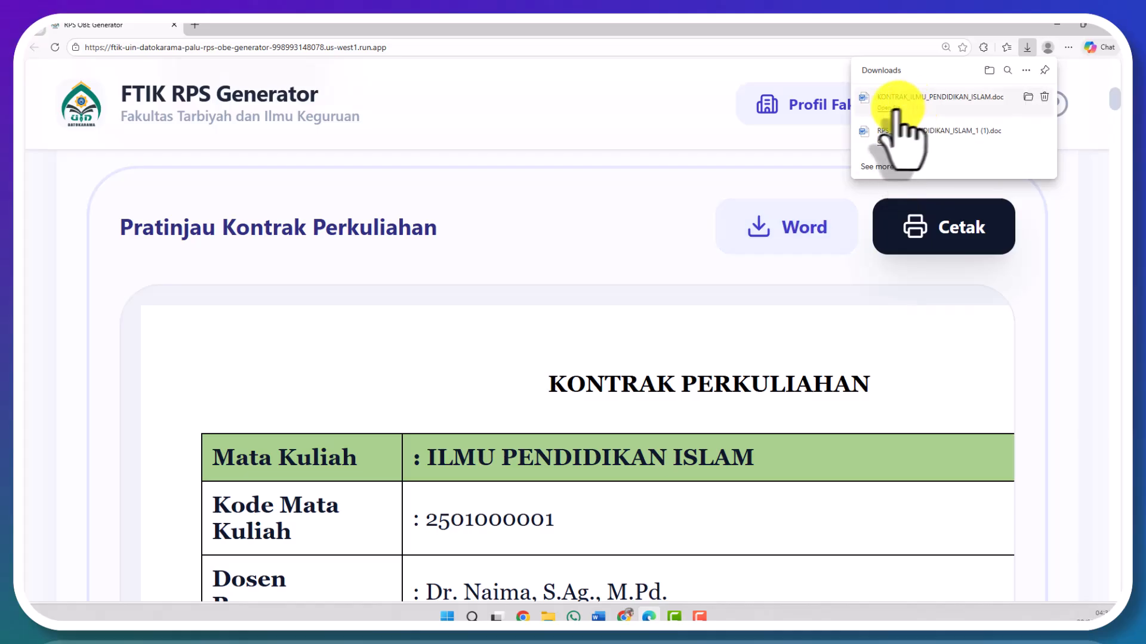
pyautogui.click(889, 108)
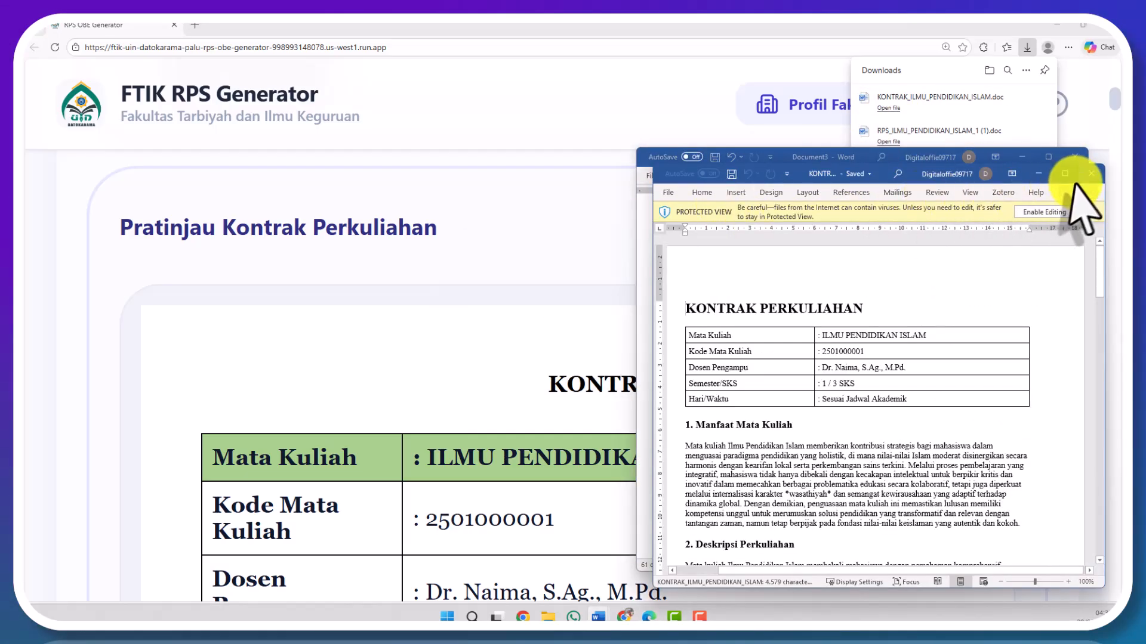
pyautogui.click(1065, 175)
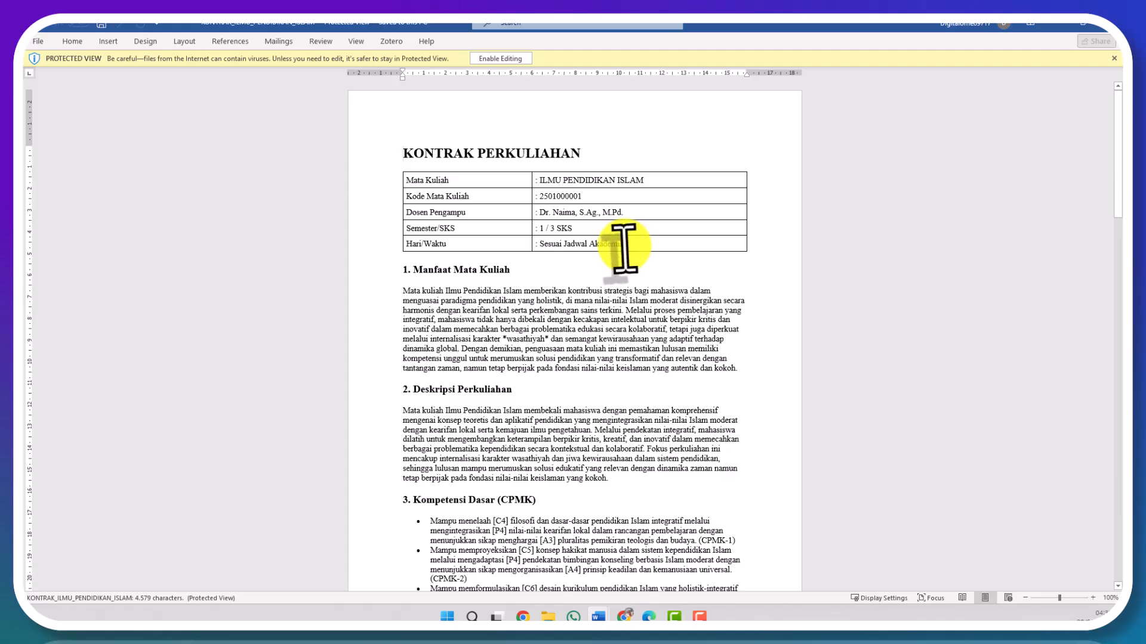
pyautogui.keyDown('ctrl'); pyautogui.scroll(6, 623, 248); pyautogui.keyUp('ctrl')
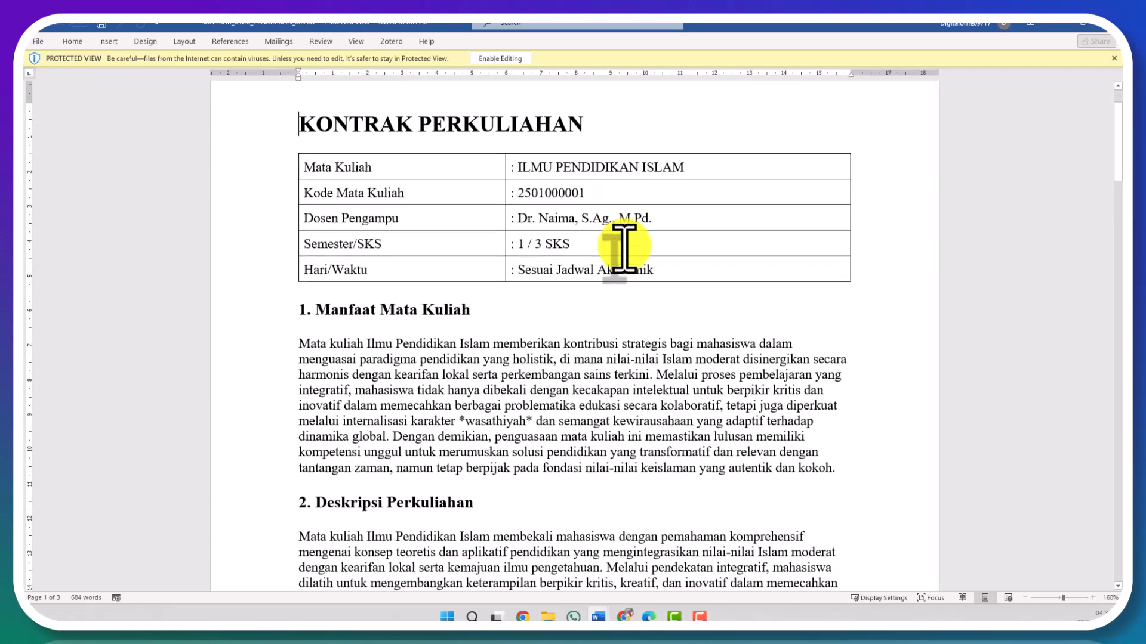
pyautogui.scroll(-4, 623, 247)
pyautogui.scroll(-10, 624, 248)
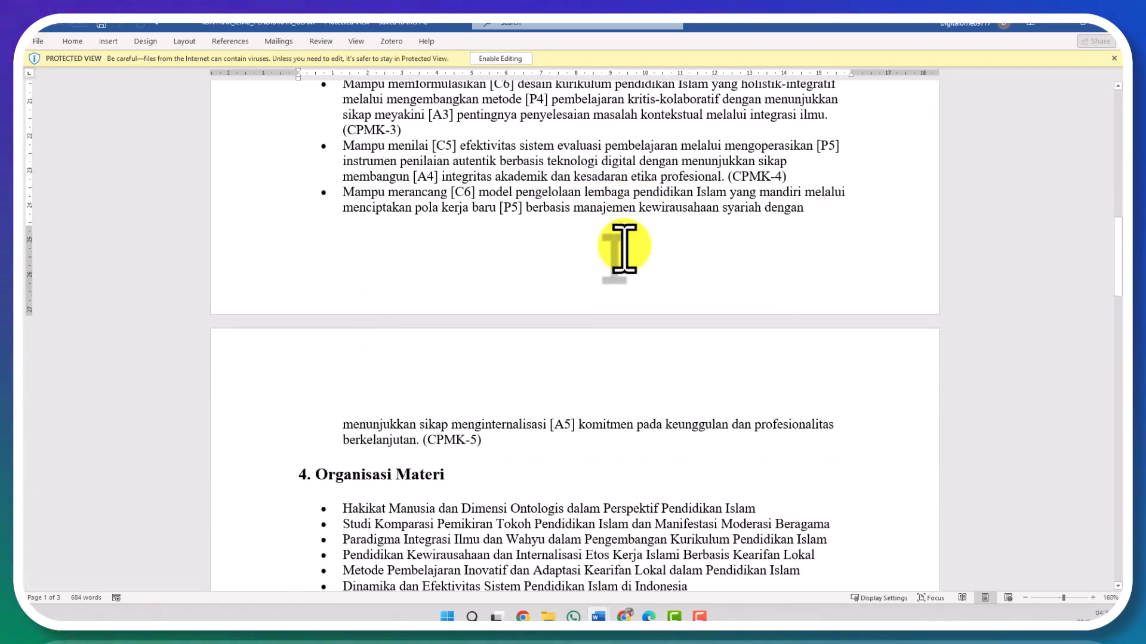
# Review the rest of the Kontrak Perkuliahan down to the signature block, close the document and return to the browser
pyautogui.scroll(-15, 623, 248)
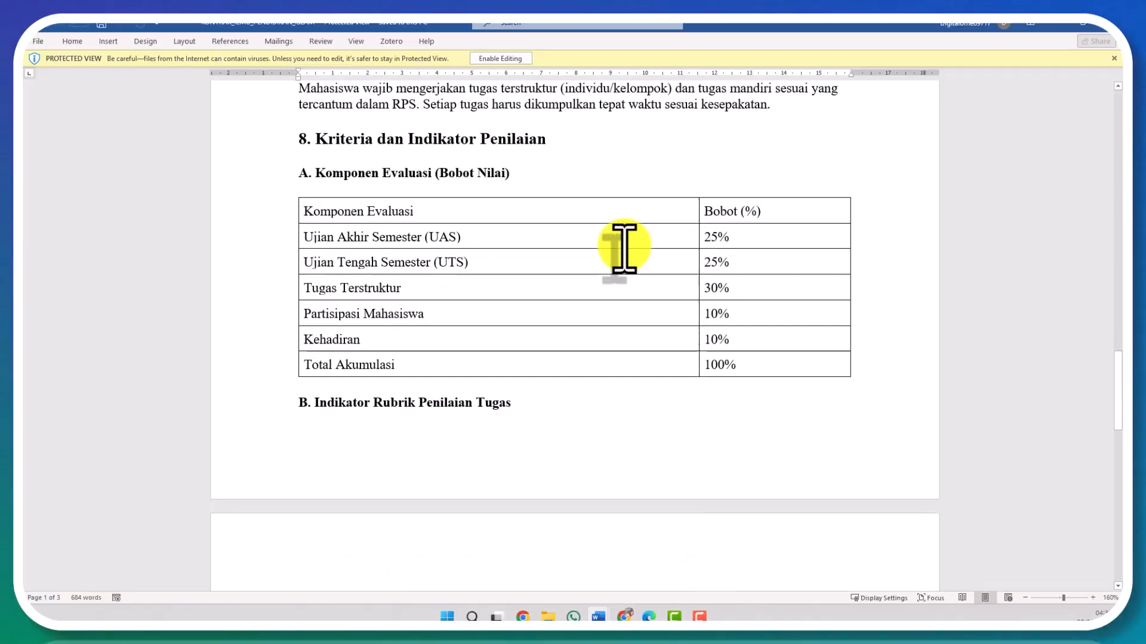
pyautogui.scroll(-6, 624, 248)
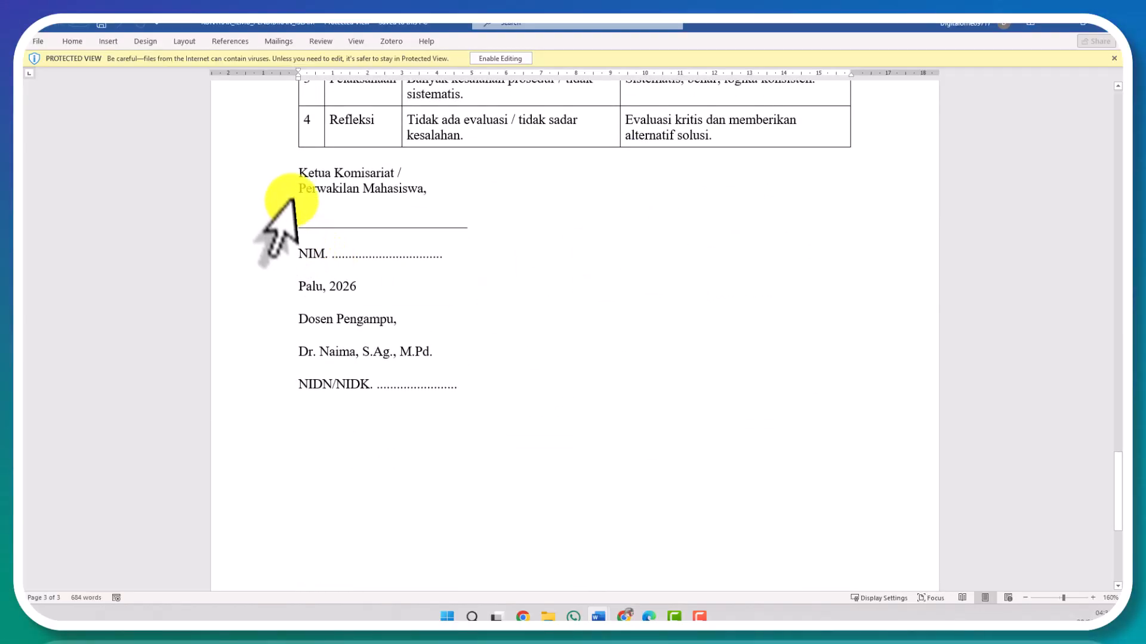
pyautogui.click(294, 201)
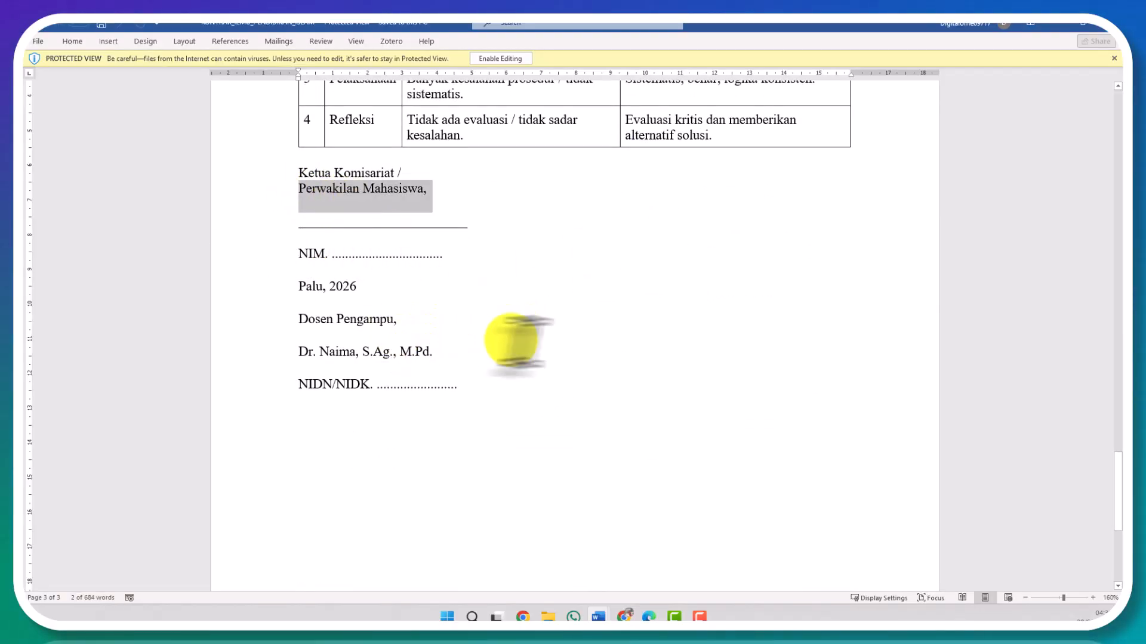
pyautogui.click(1086, 26)
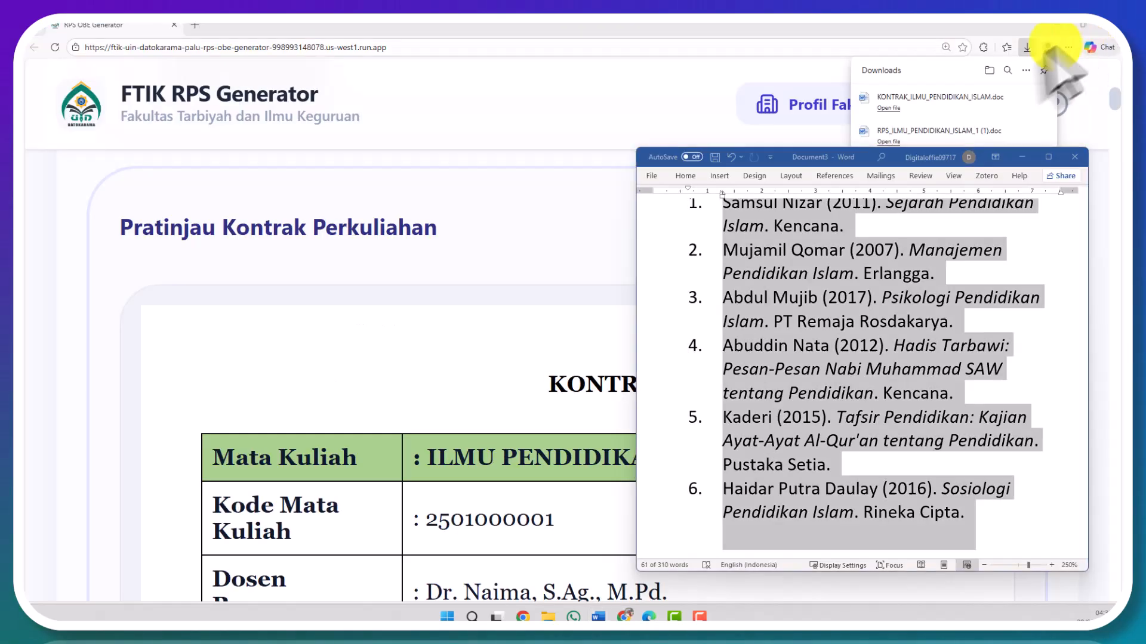
pyautogui.click(578, 305)
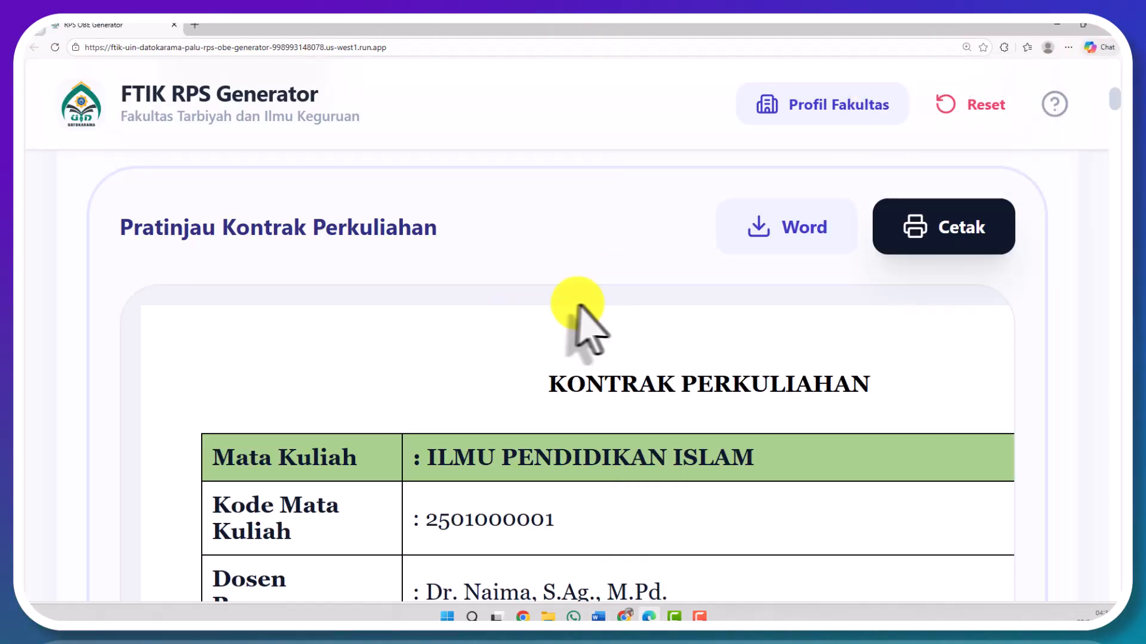
# Look through the print preview of the Kontrak Perkuliahan and cancel printing
pyautogui.click(930, 239)
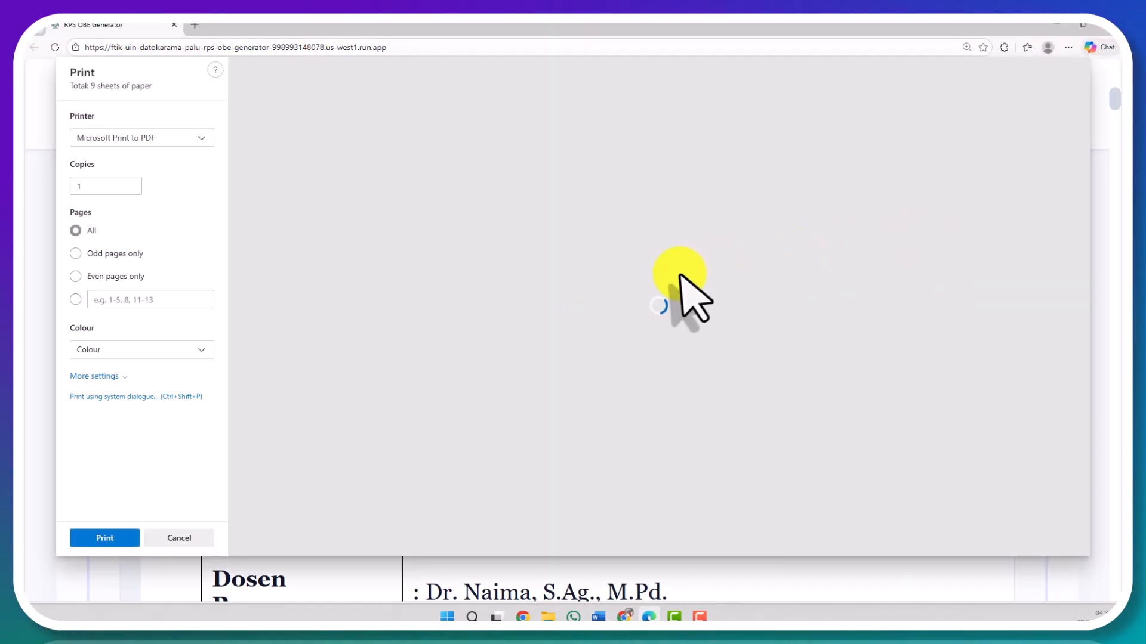
pyautogui.scroll(-10, 513, 322)
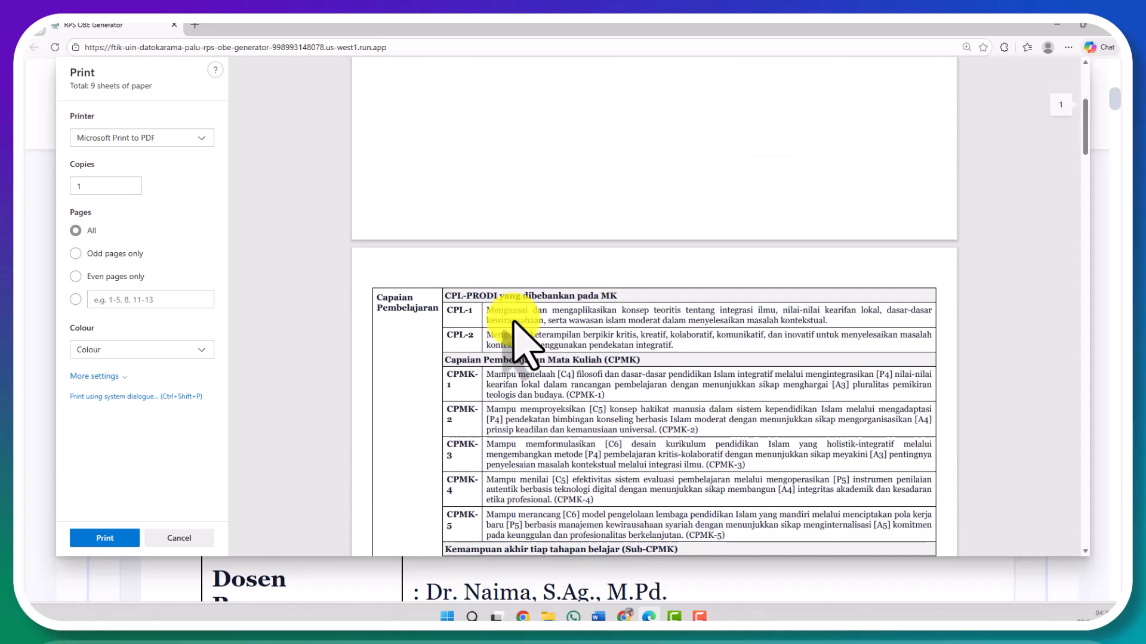
pyautogui.click(184, 537)
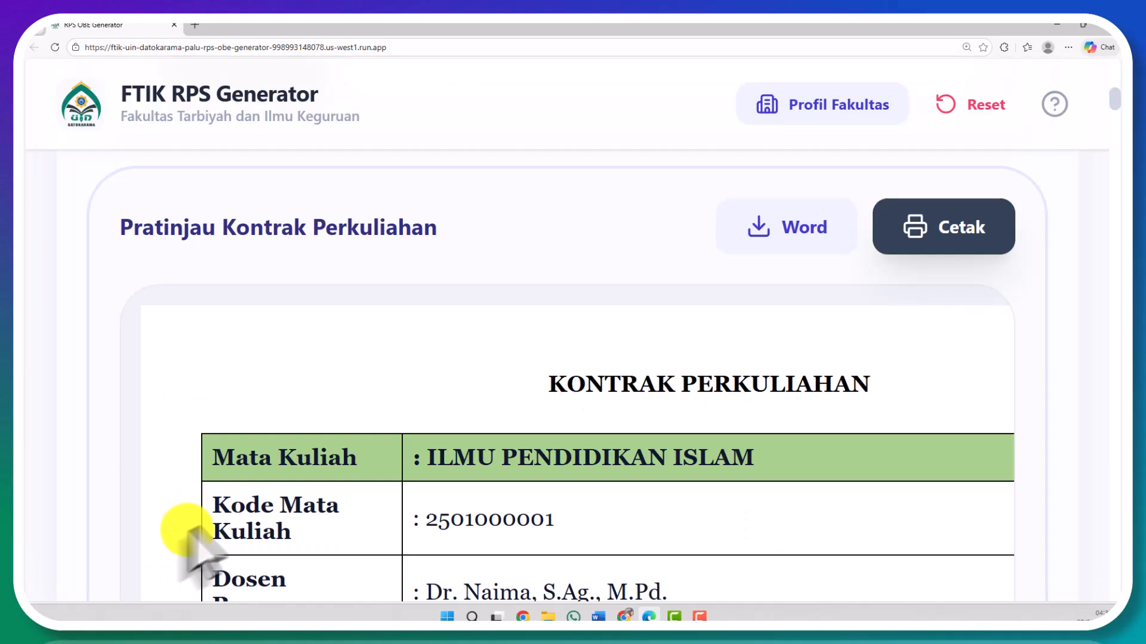
# Generate the Rencana Tugas (RTM) for Minggu 1 and look over its preview
pyautogui.scroll(-2, 716, 448)
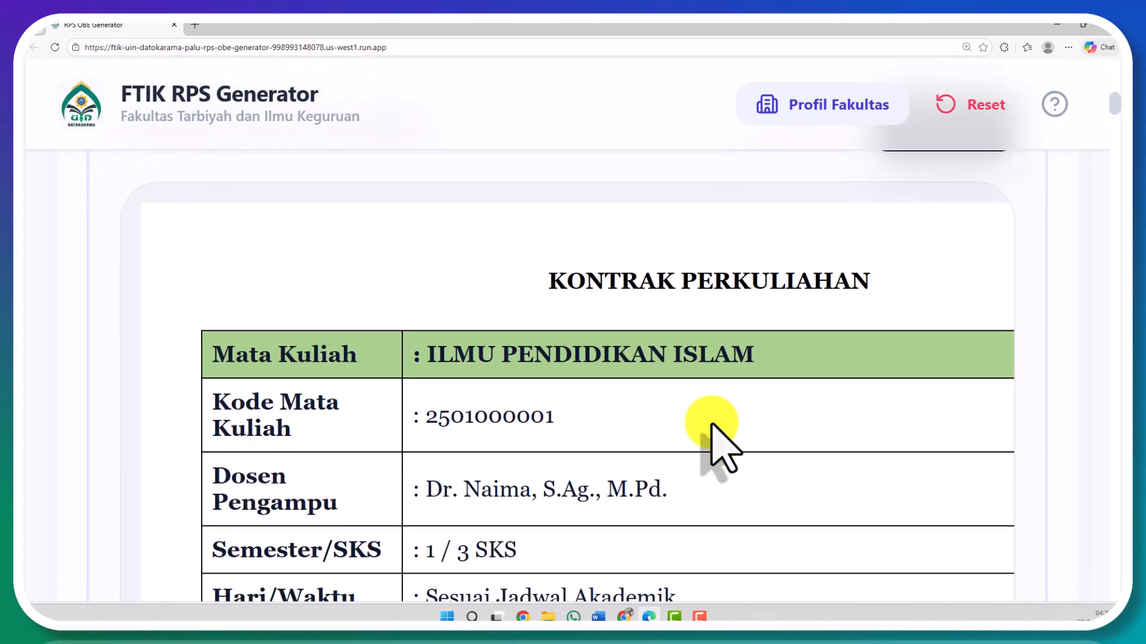
pyautogui.scroll(7, 711, 415)
pyautogui.scroll(3, 542, 330)
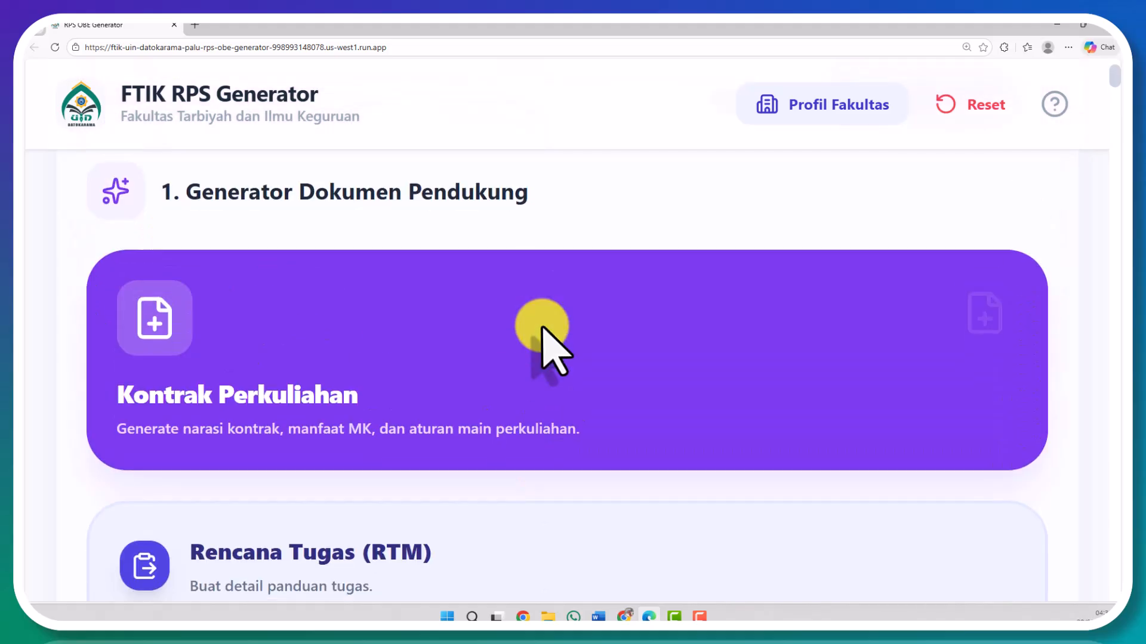
pyautogui.scroll(-3, 531, 364)
pyautogui.click(458, 420)
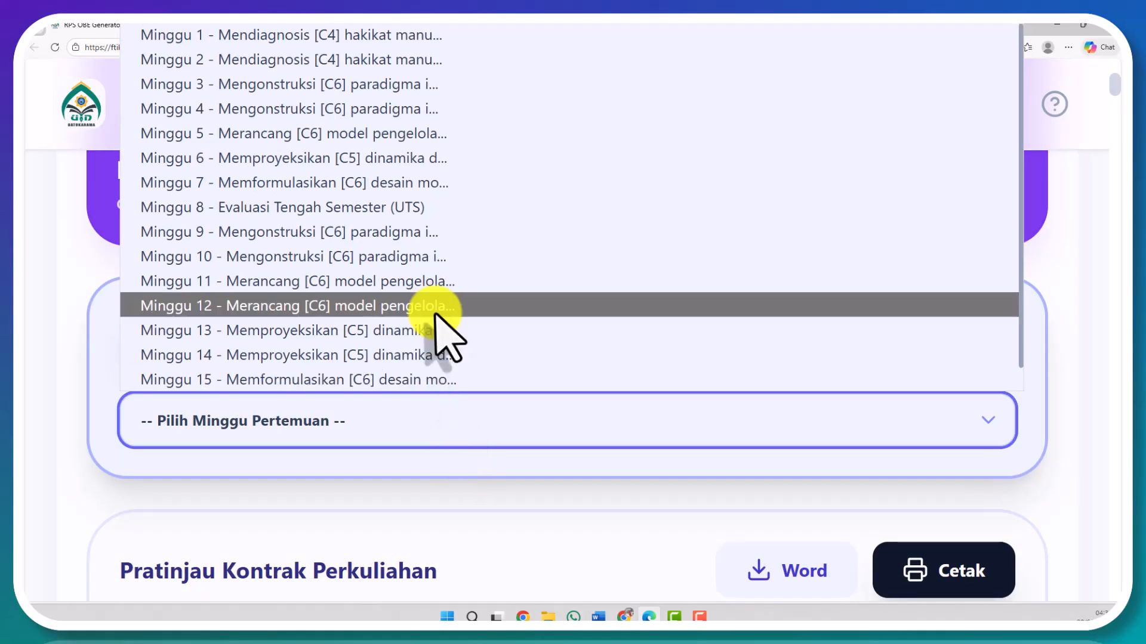
pyautogui.click(358, 49)
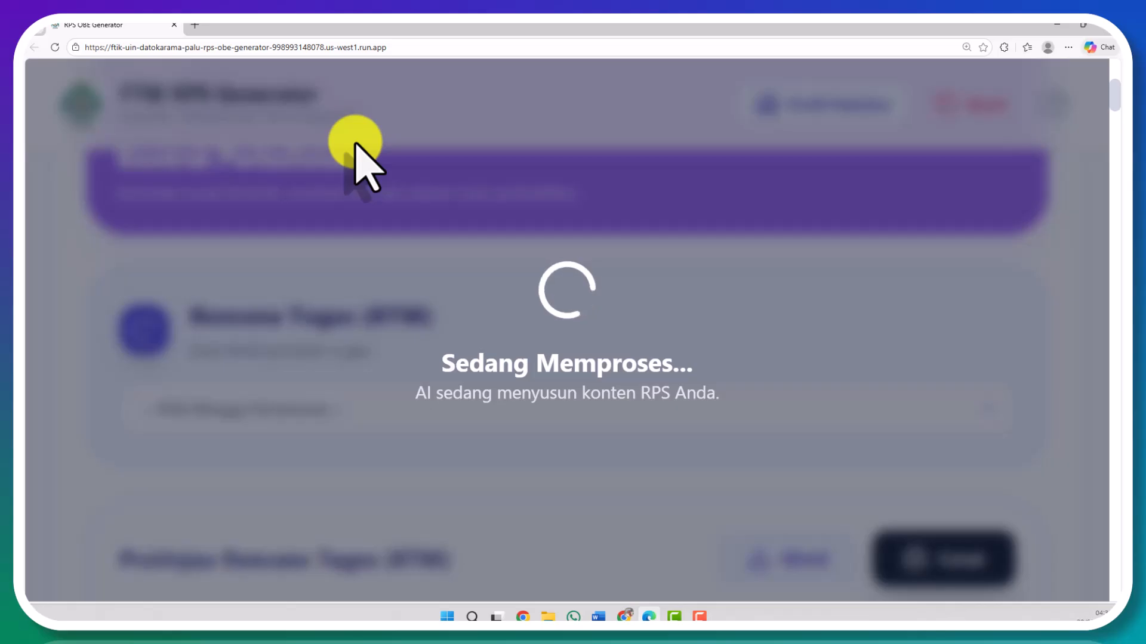
pyautogui.scroll(1, 356, 148)
pyautogui.scroll(-3, 368, 199)
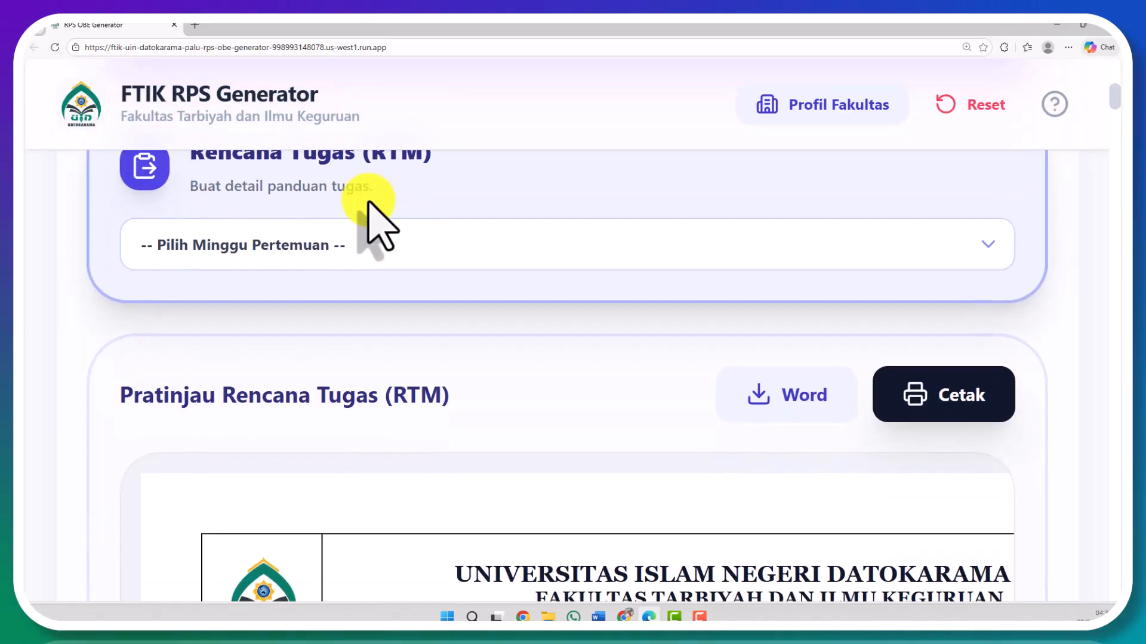
pyautogui.scroll(-7, 367, 209)
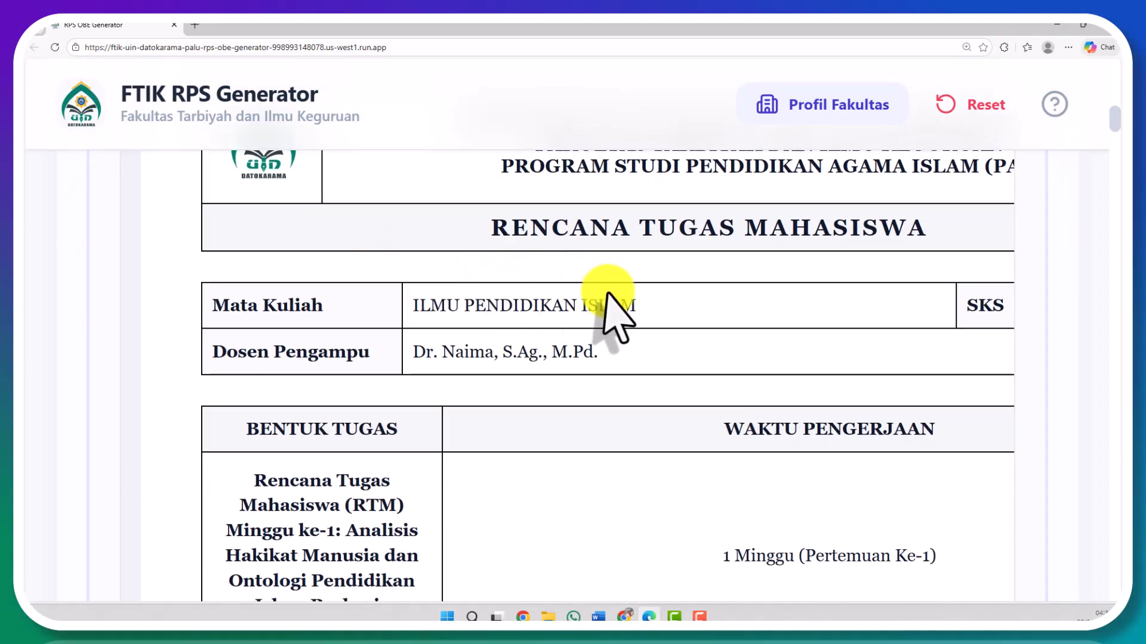
# Download the Rencana Tugas (RTM) as a Word file and open it maximized in Word
pyautogui.scroll(5, 606, 298)
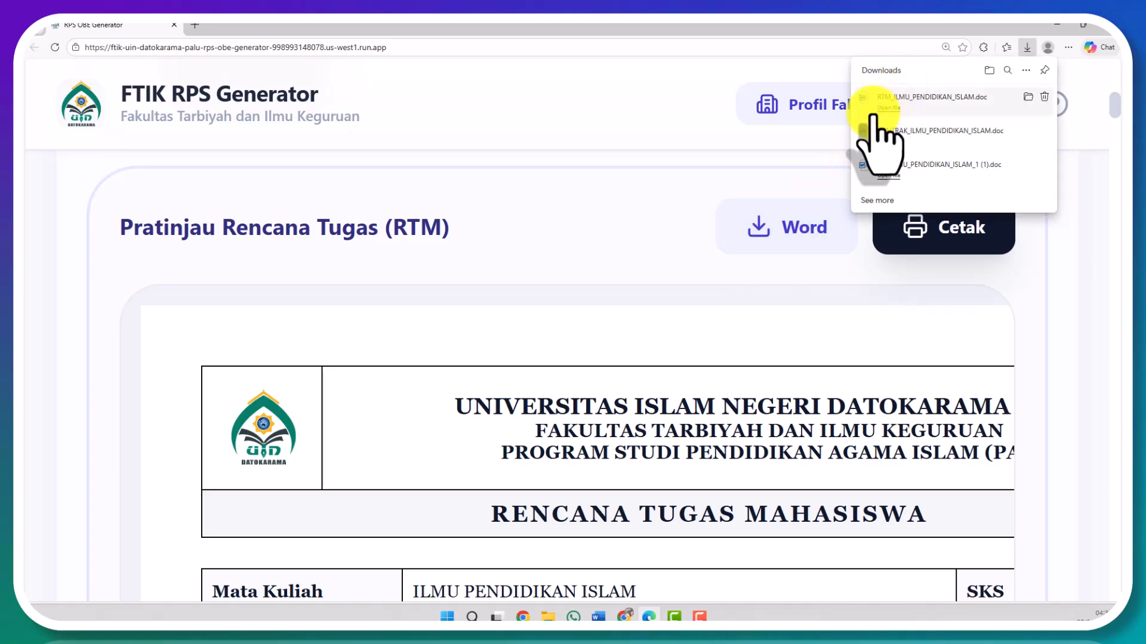
pyautogui.click(883, 110)
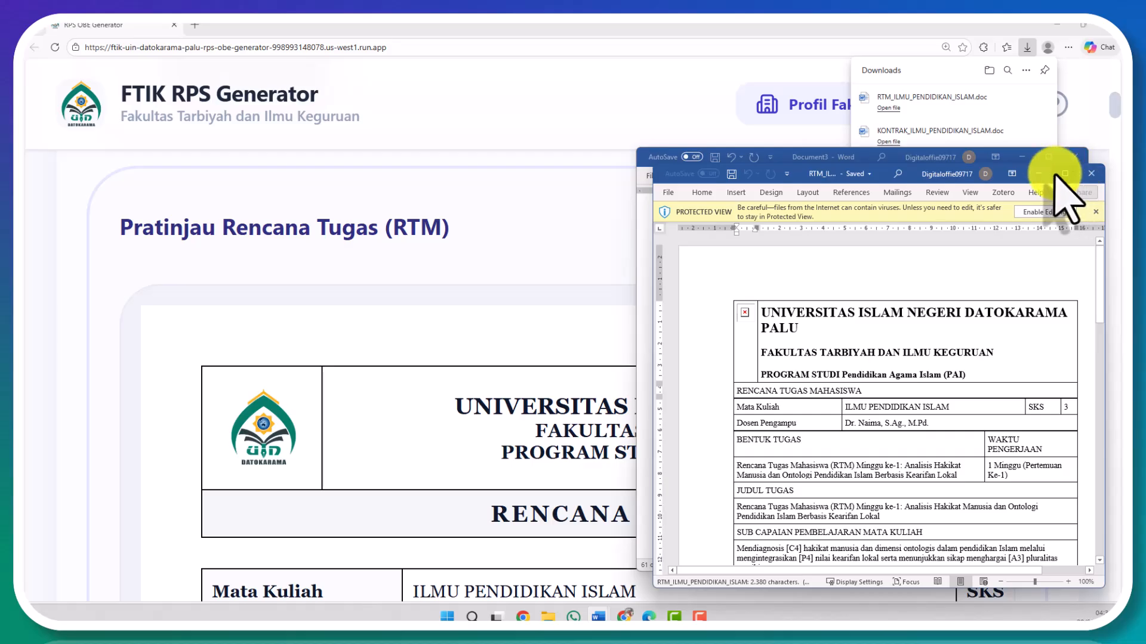
pyautogui.click(1064, 173)
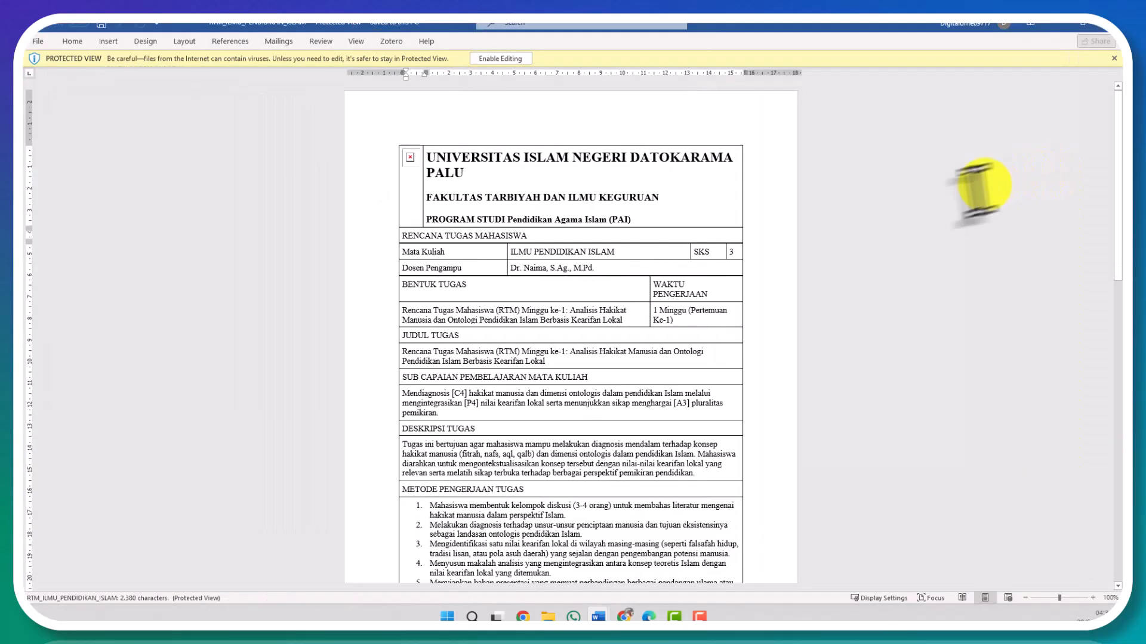
# Enable editing of the RTM document and shrink the university logo to roughly a third of its width, keeping its proportions
pyautogui.click(491, 58)
pyautogui.click(292, 272)
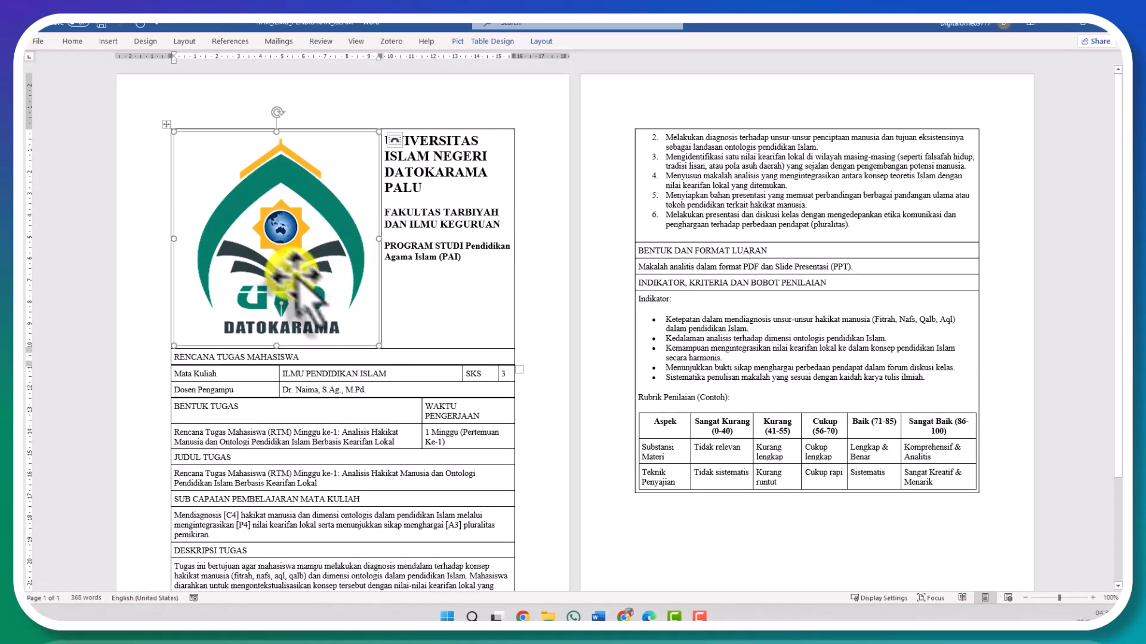
pyautogui.moveTo(357, 326); pyautogui.dragTo(237, 156)
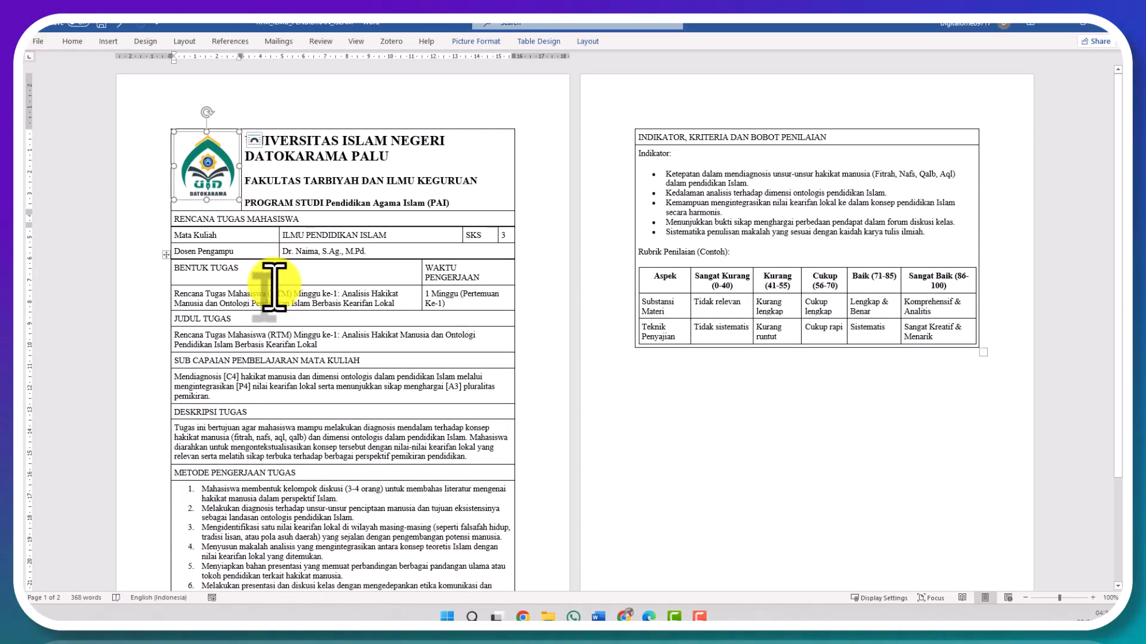
# Review the RTM document's task title, sub-CPMK, description, working method, output format, indicators and assessment rubric
pyautogui.scroll(3, 266, 295)
pyautogui.scroll(-2, 468, 307)
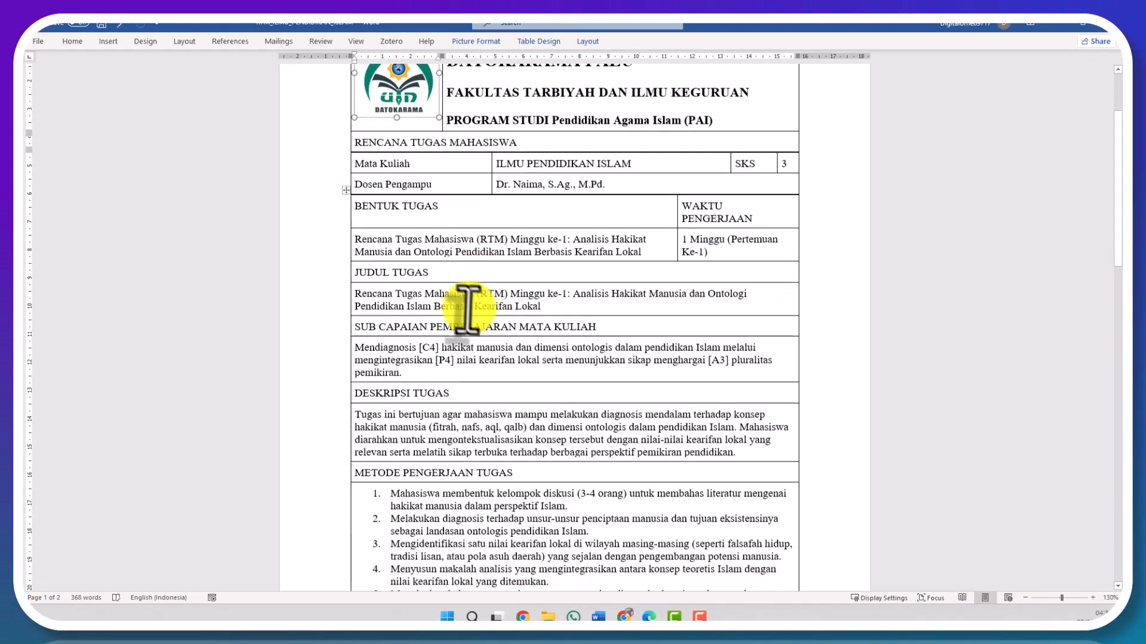
pyautogui.moveTo(438, 299); pyautogui.dragTo(426, 294)
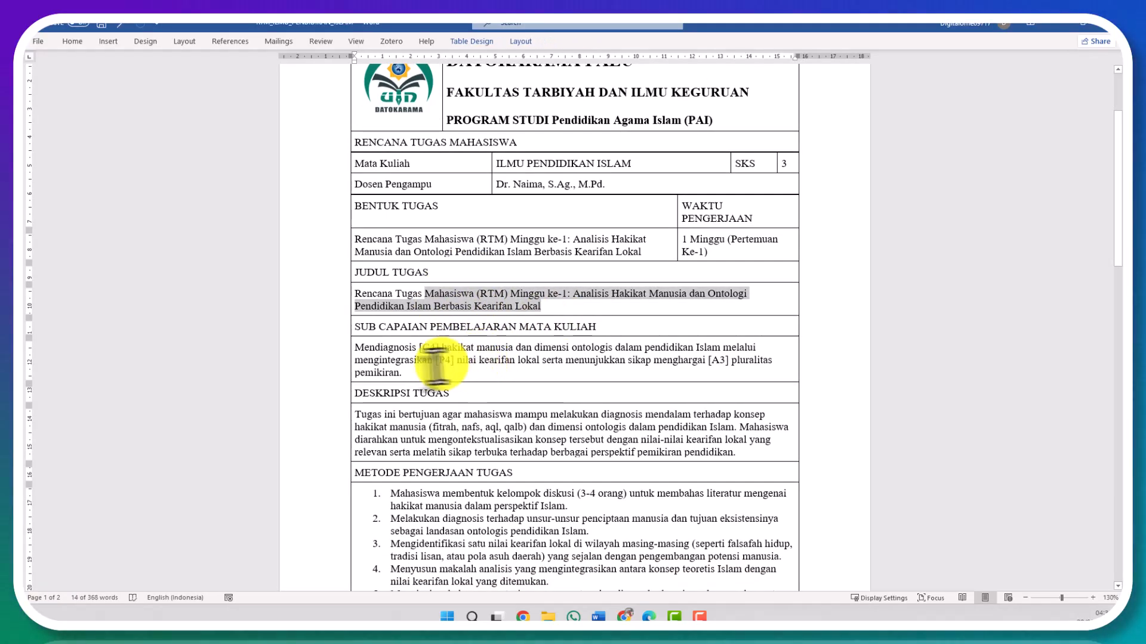
pyautogui.scroll(-2, 366, 353)
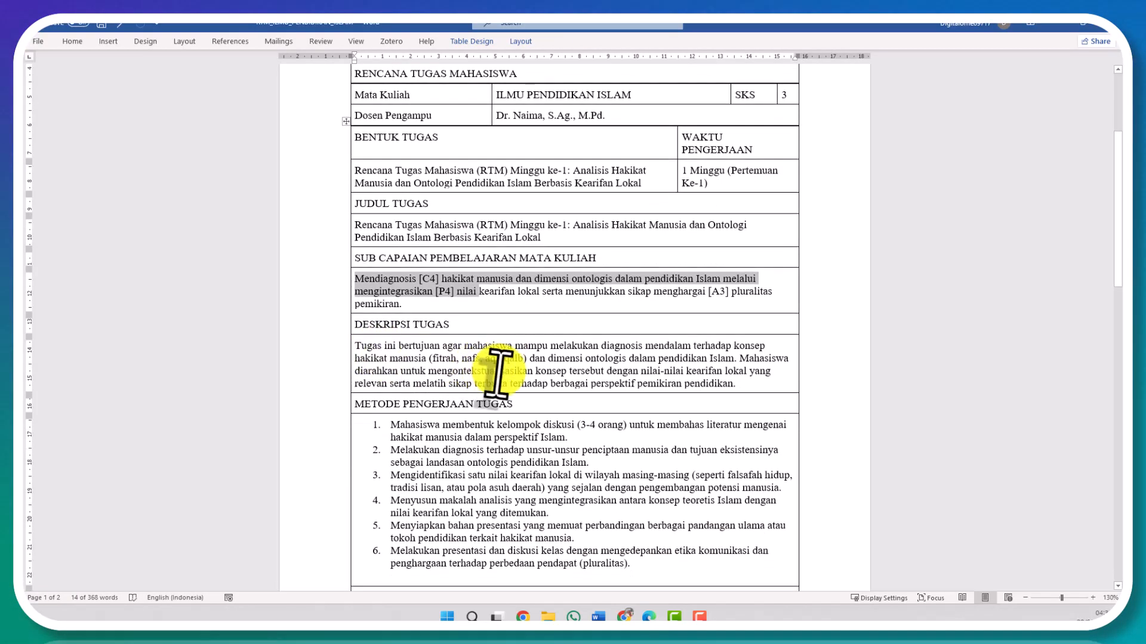
pyautogui.moveTo(399, 345); pyautogui.dragTo(465, 351)
pyautogui.scroll(-3, 469, 391)
pyautogui.scroll(-5, 481, 377)
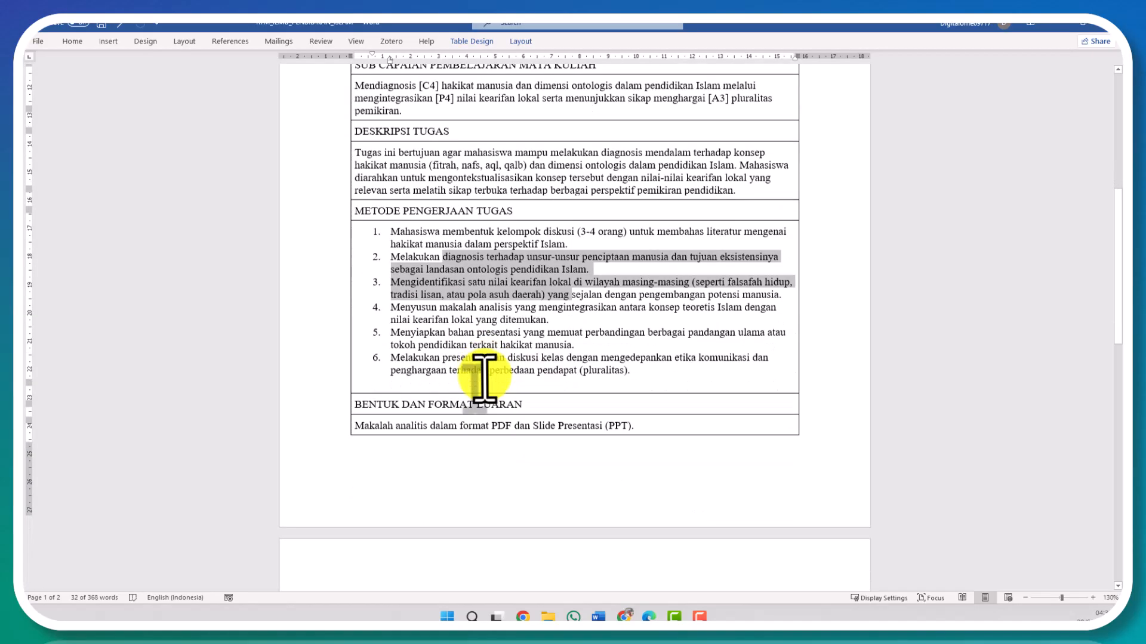
pyautogui.scroll(-4, 488, 388)
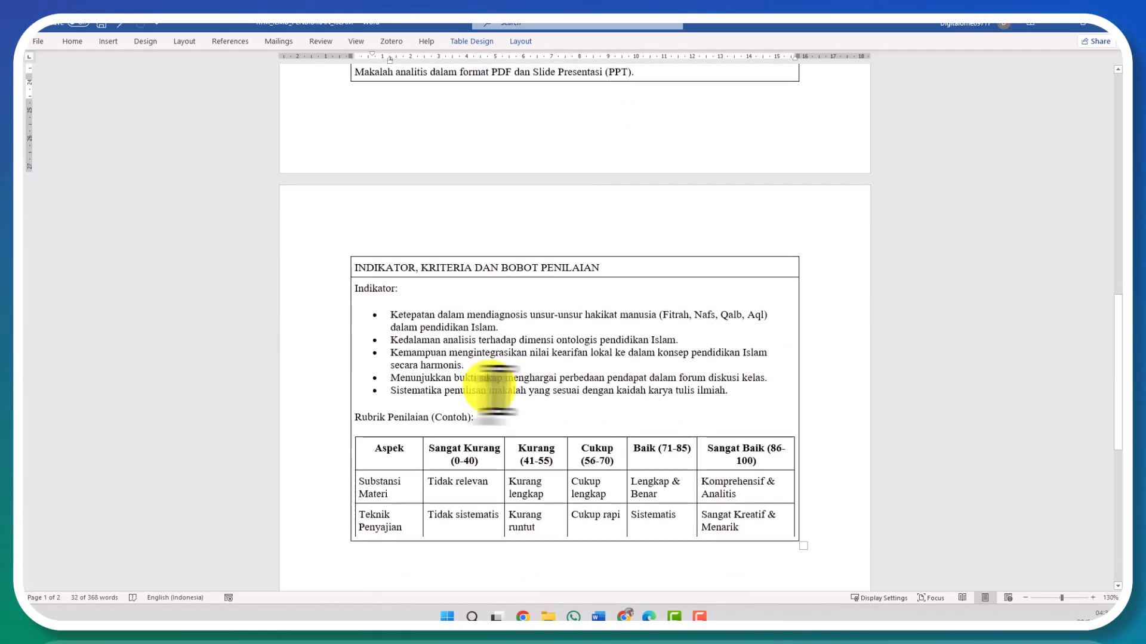
pyautogui.click(559, 494)
pyautogui.scroll(-1, 515, 447)
pyautogui.scroll(10, 515, 448)
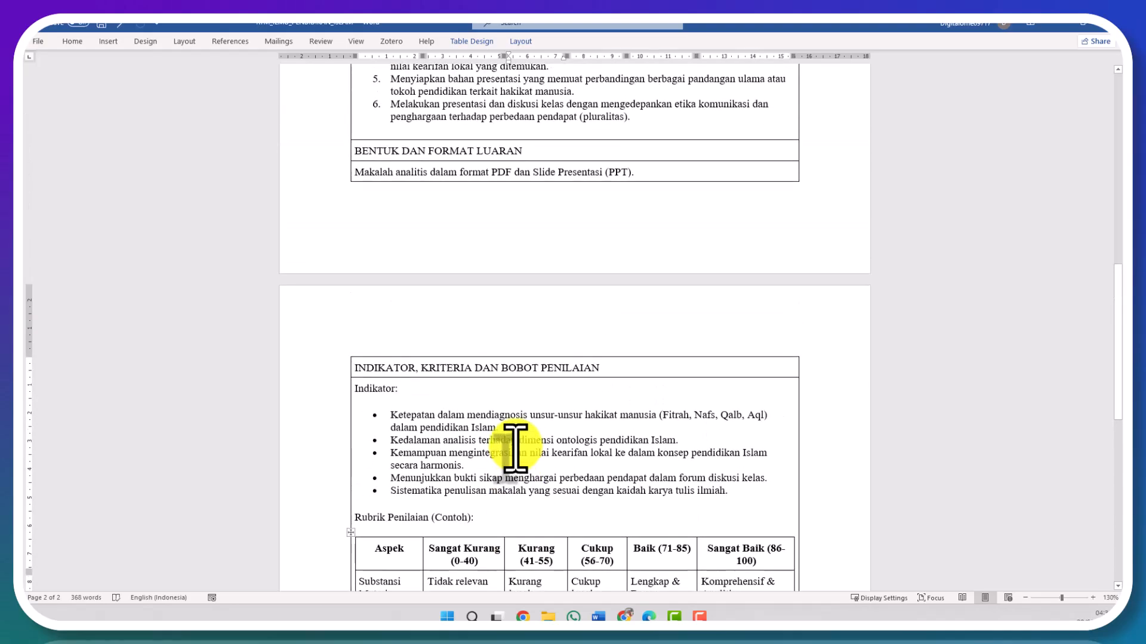
pyautogui.scroll(8, 516, 447)
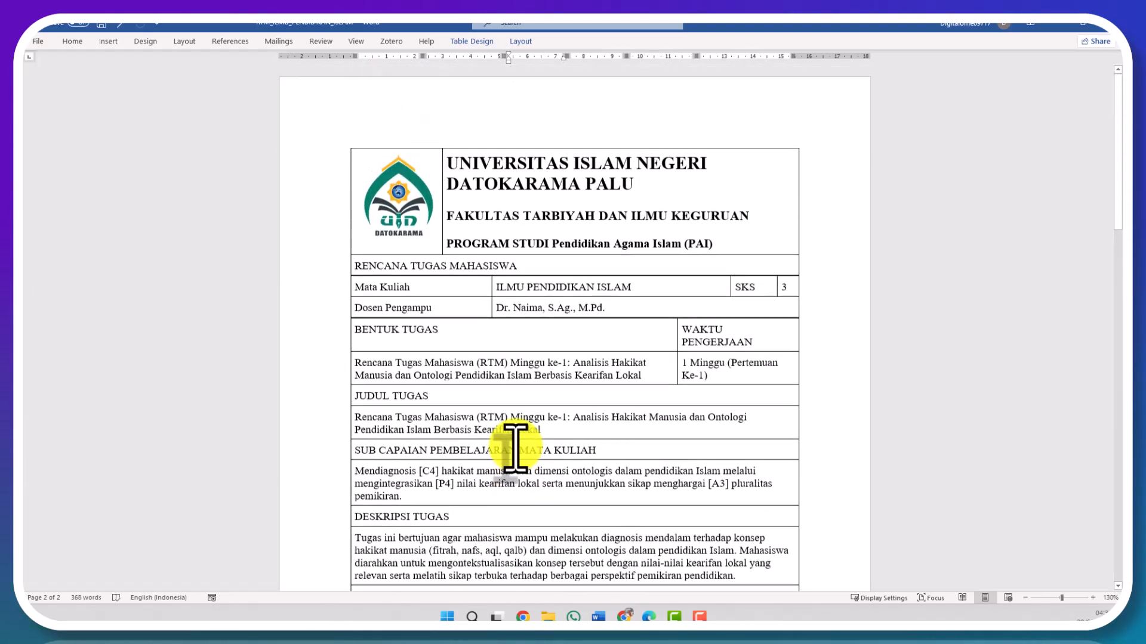
pyautogui.scroll(-6, 516, 448)
pyautogui.scroll(5, 515, 448)
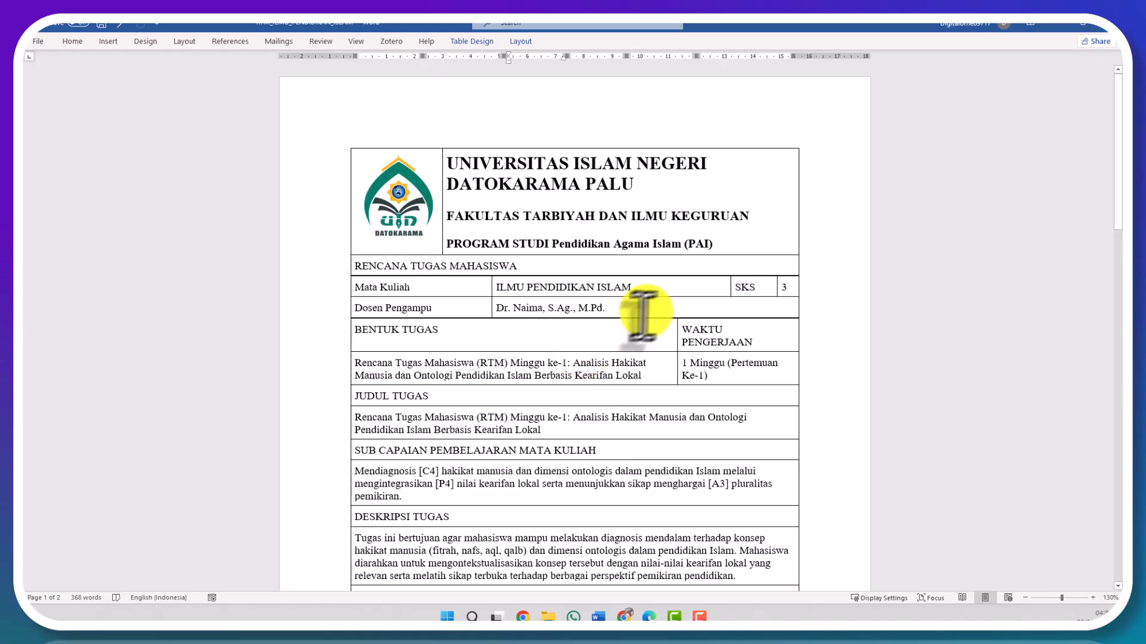
# Close the RTM document, saving its changes, and return to FTIK RPS Generator in the browser
pyautogui.click(1105, 30)
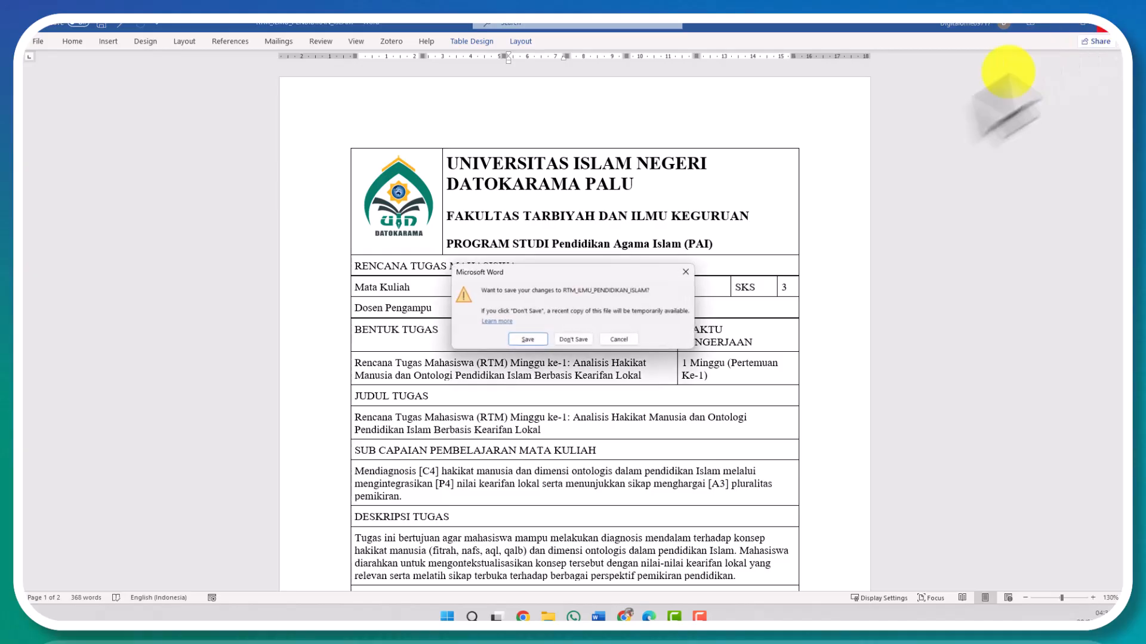
pyautogui.click(519, 339)
pyautogui.click(561, 310)
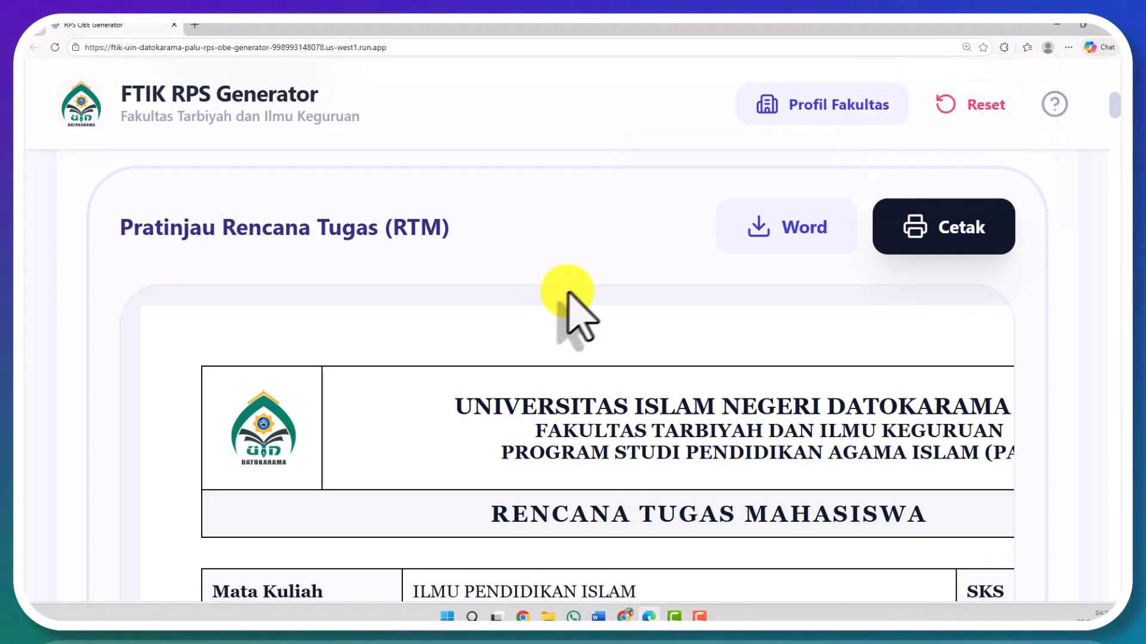
# Look over the meeting weeks offered for the Rencana Tugas (RTM) and leave the list without choosing one
pyautogui.scroll(5, 573, 307)
pyautogui.click(452, 423)
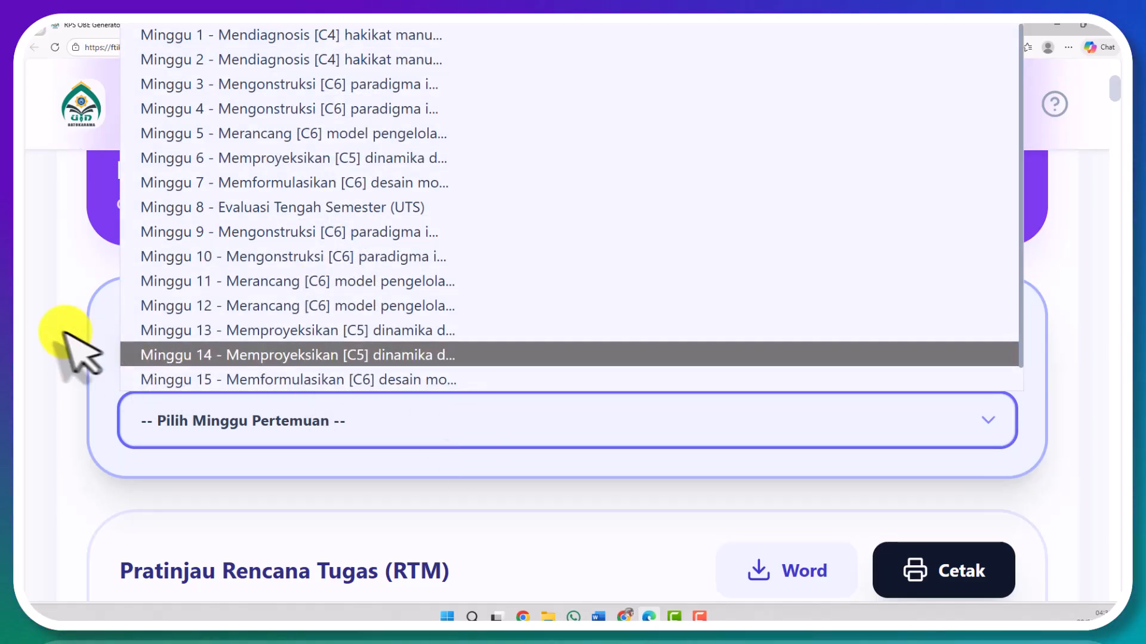
pyautogui.scroll(6, 159, 333)
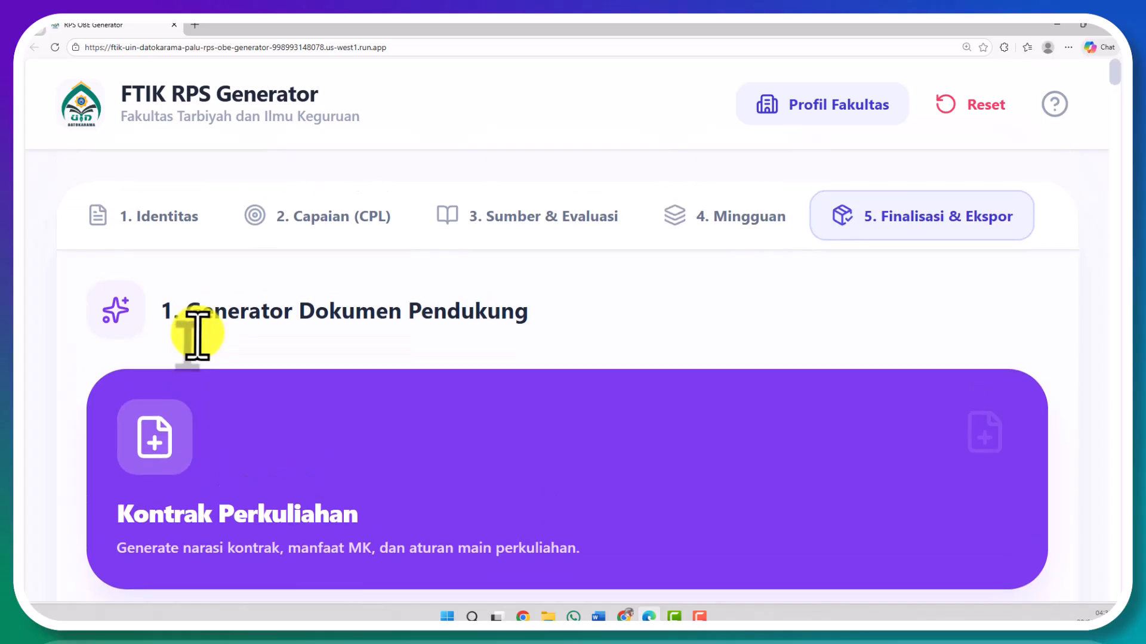
pyautogui.scroll(-2, 621, 332)
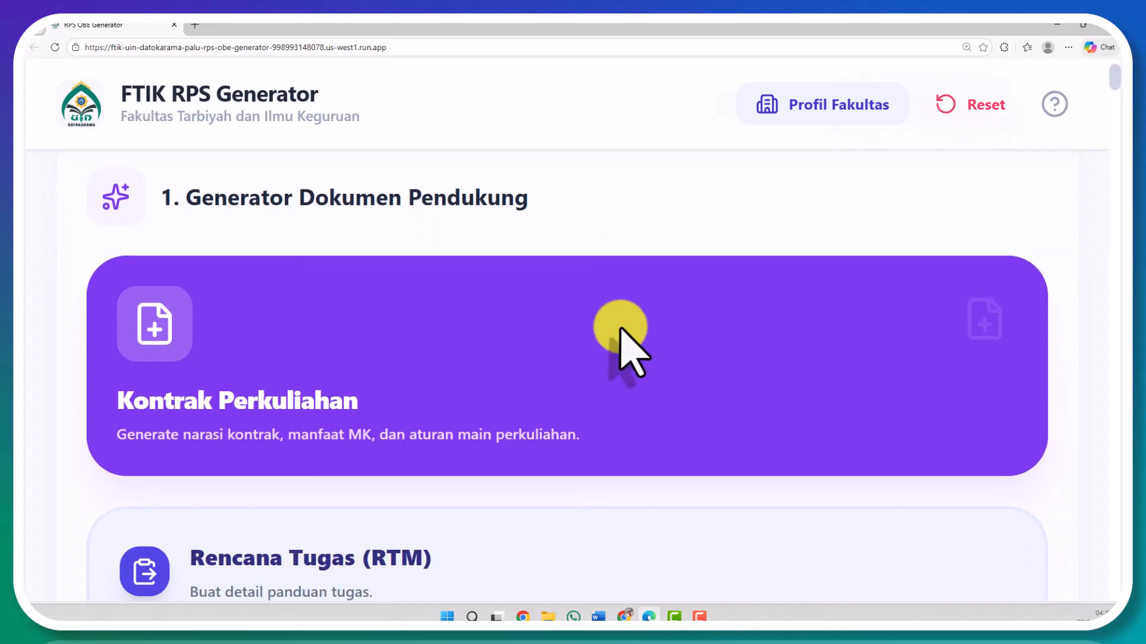
pyautogui.scroll(2, 621, 333)
pyautogui.scroll(-2, 621, 332)
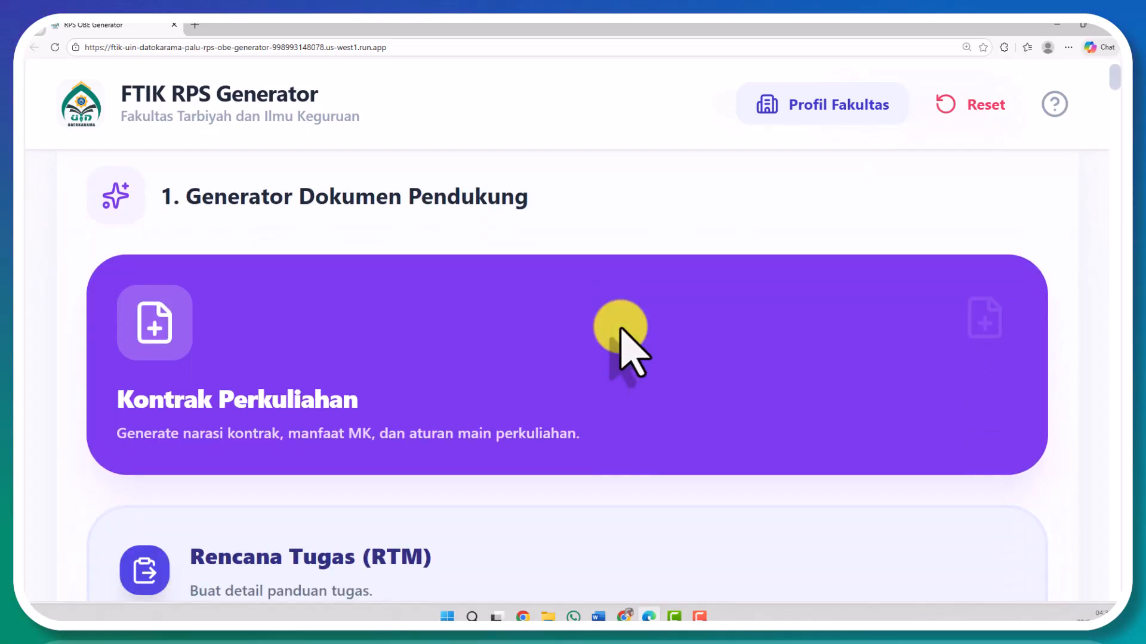
pyautogui.scroll(2, 621, 332)
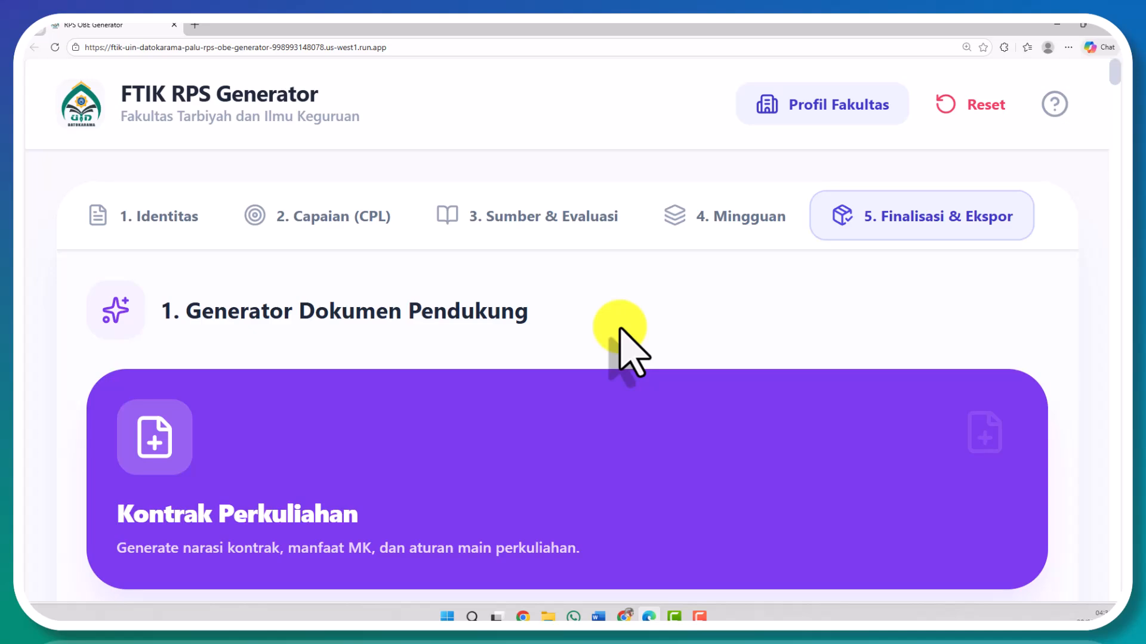
pyautogui.scroll(-2, 621, 332)
pyautogui.scroll(2, 621, 332)
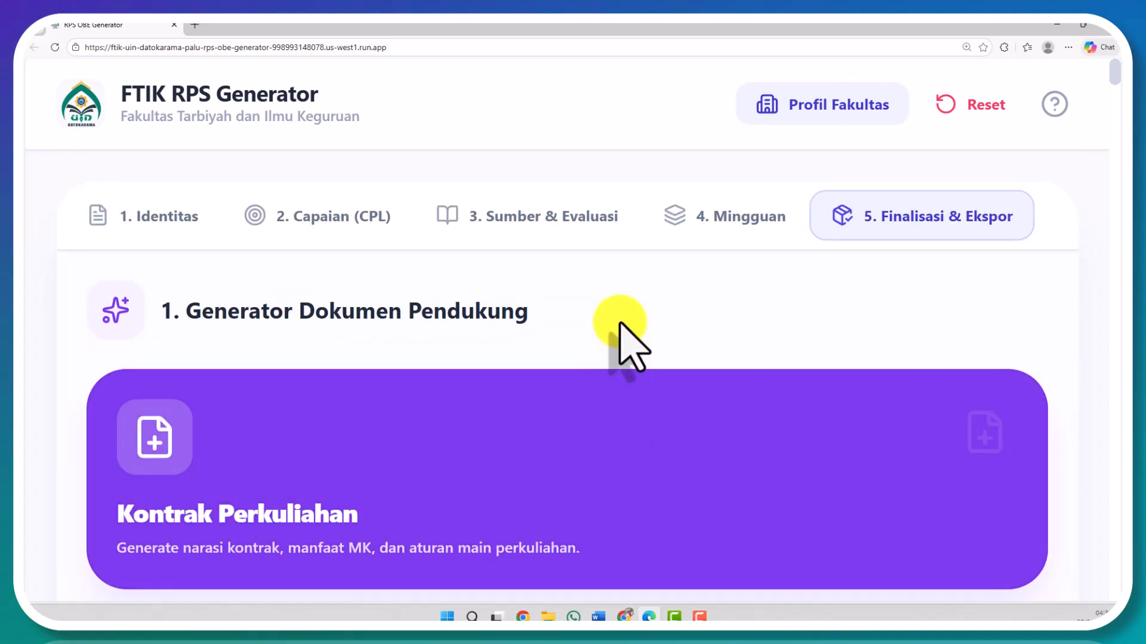
pyautogui.scroll(-2, 621, 325)
pyautogui.scroll(2, 621, 325)
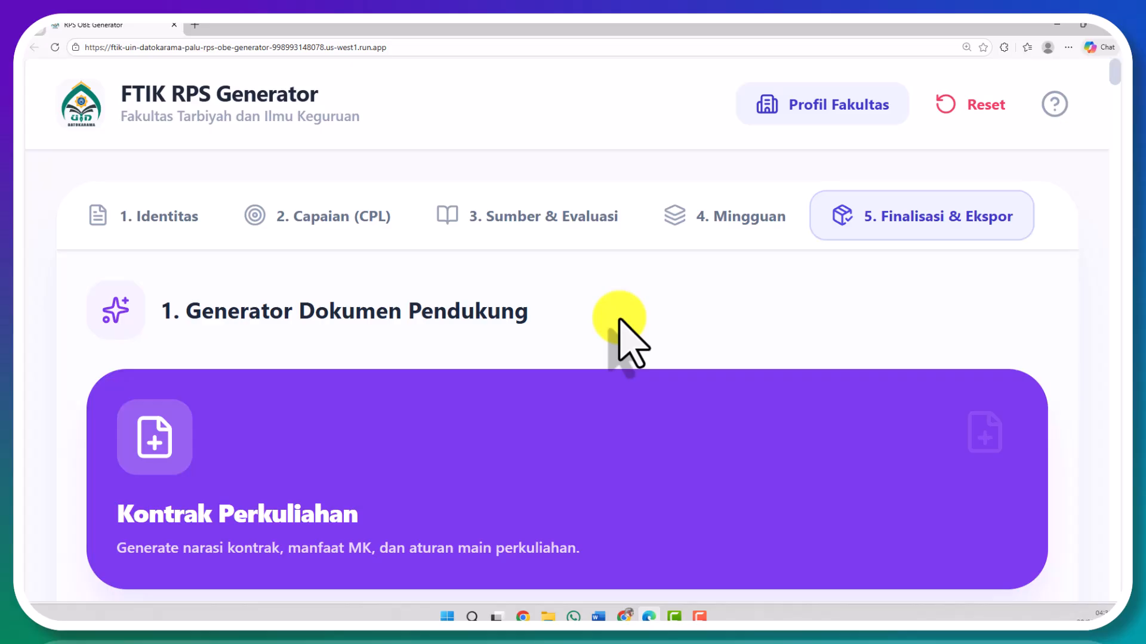
pyautogui.scroll(-1, 620, 325)
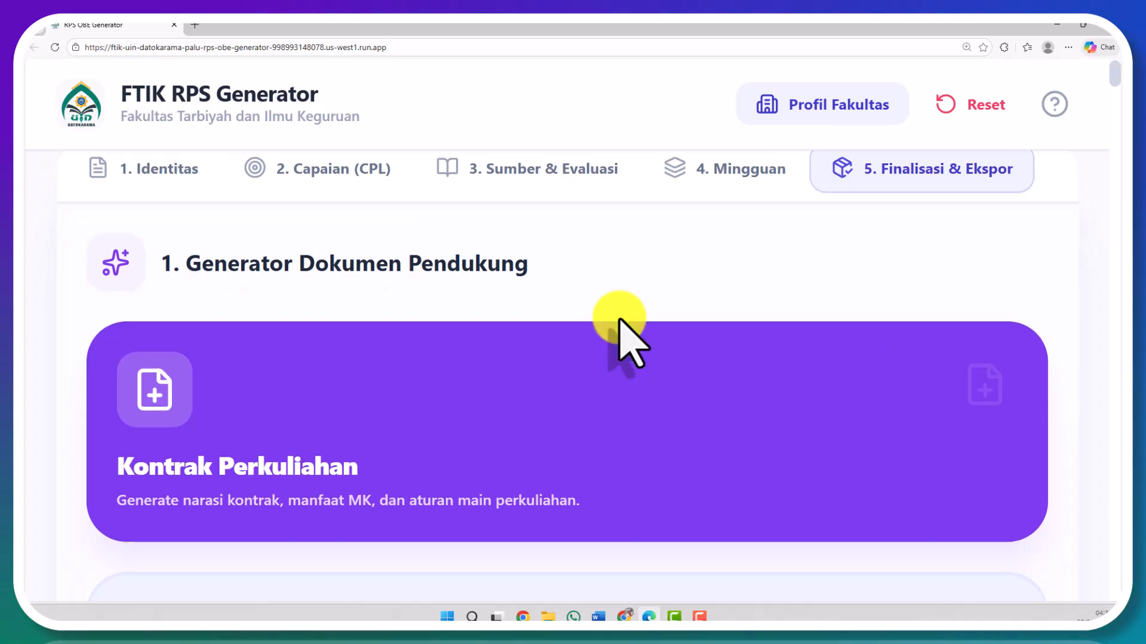
pyautogui.scroll(1, 619, 325)
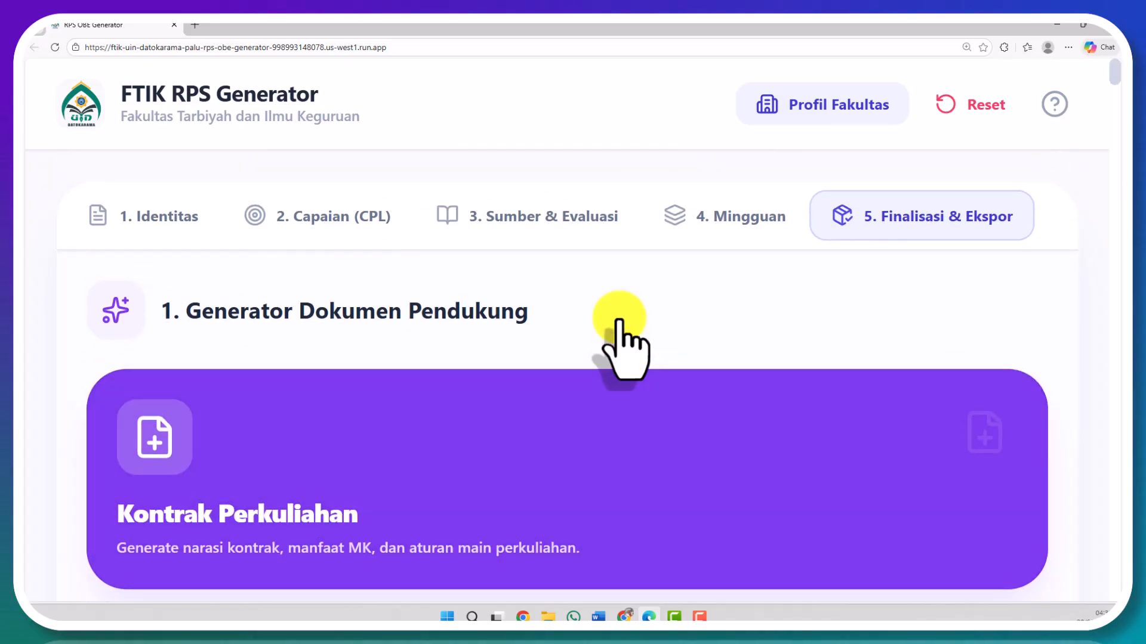
# Reload the page and look over the stored entries in the Identitas, Capaian (CPL) and Sumber & Evaluasi sections
pyautogui.click(55, 48)
pyautogui.scroll(-8, 439, 312)
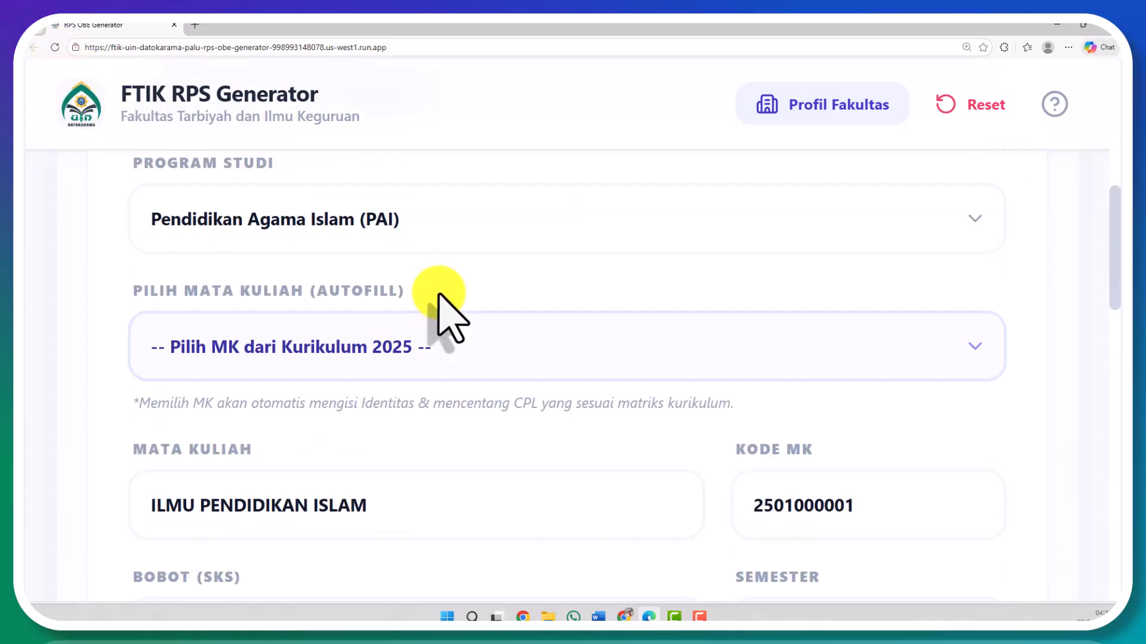
pyautogui.scroll(8, 389, 205)
pyautogui.click(382, 221)
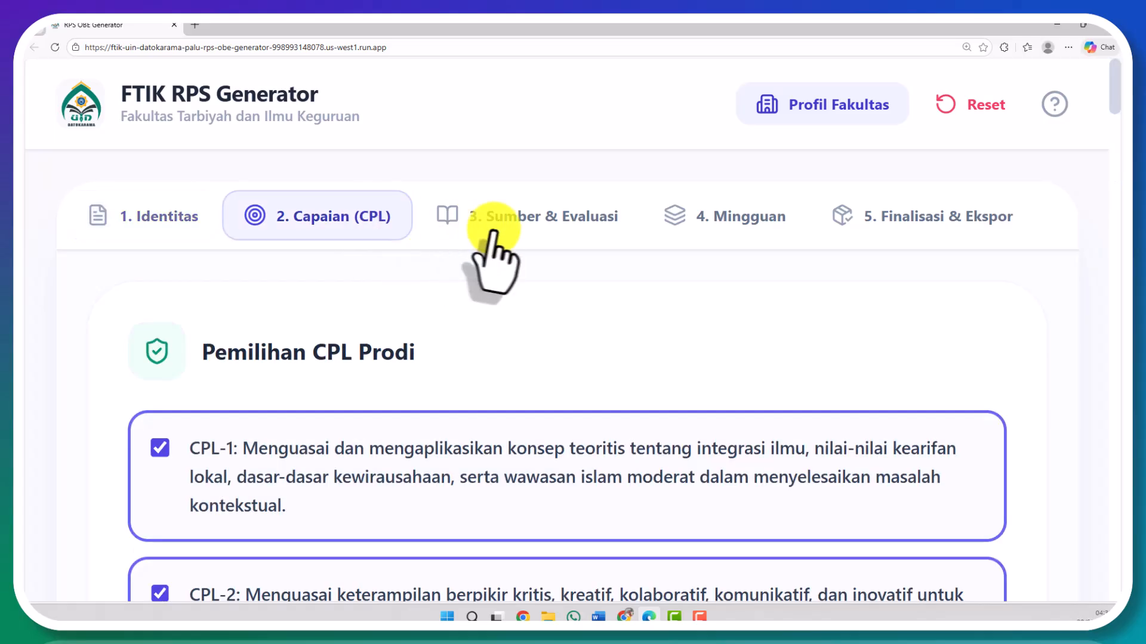
pyautogui.click(492, 233)
pyautogui.scroll(-10, 485, 320)
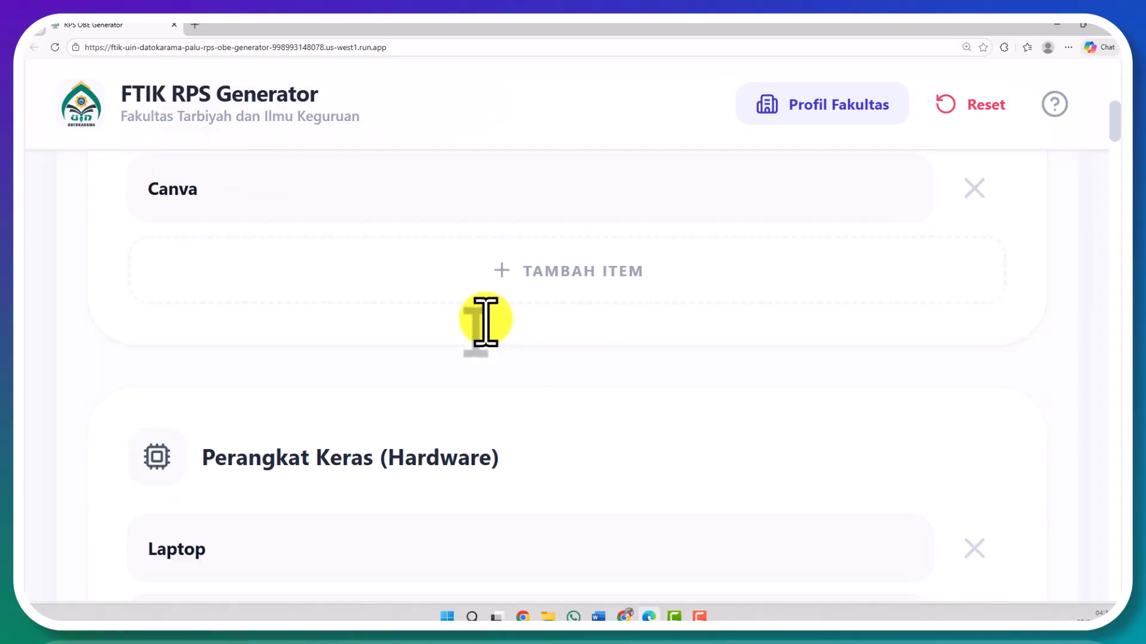
pyautogui.scroll(-2, 485, 320)
pyautogui.scroll(10, 486, 320)
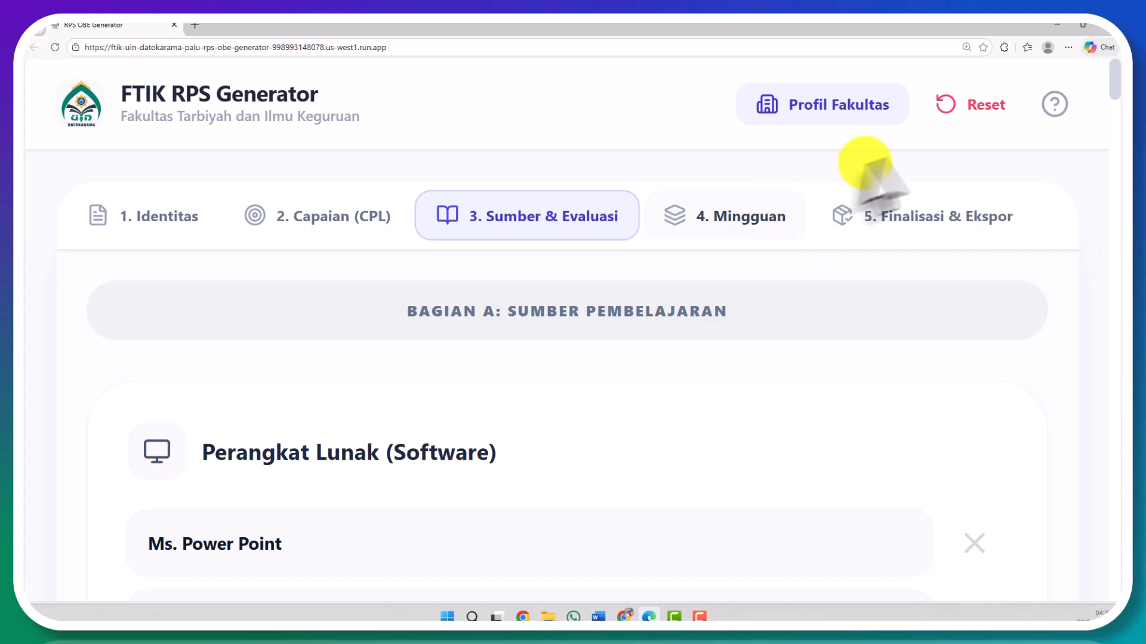
# Reset all entered RPS data and confirm the reset
pyautogui.click(962, 117)
pyautogui.click(636, 167)
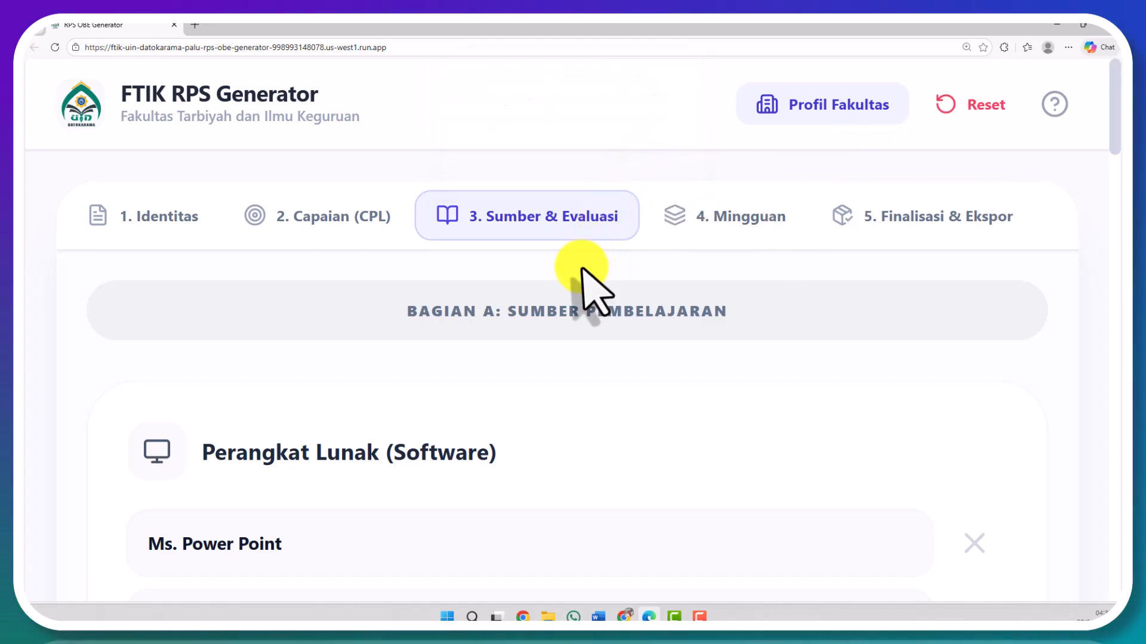
# Examine the Sumber & Evaluasi, Mingguan and Identitas sections to check which entries the reset cleared
pyautogui.scroll(-8, 864, 231)
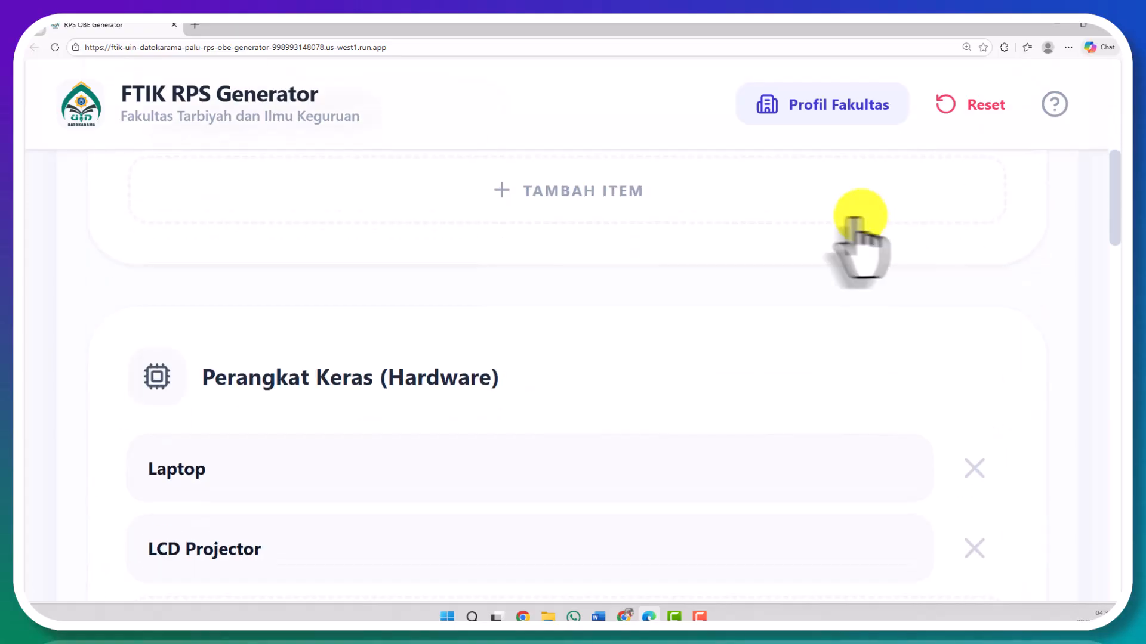
pyautogui.scroll(5, 857, 225)
pyautogui.scroll(3, 806, 221)
pyautogui.click(691, 218)
pyautogui.scroll(-6, 589, 358)
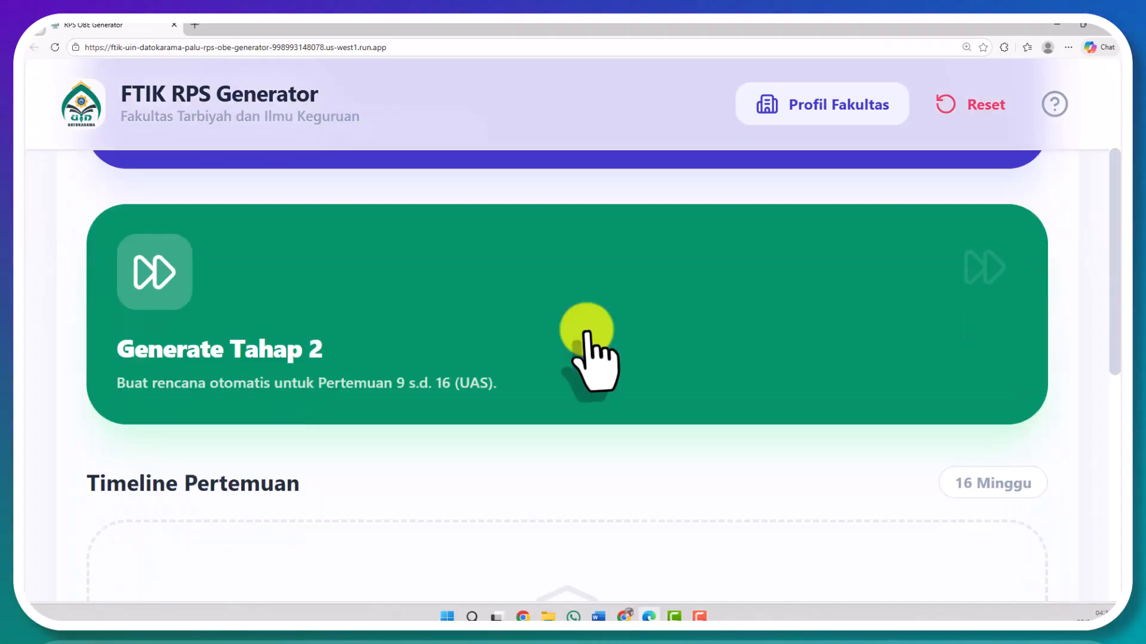
pyautogui.scroll(8, 578, 326)
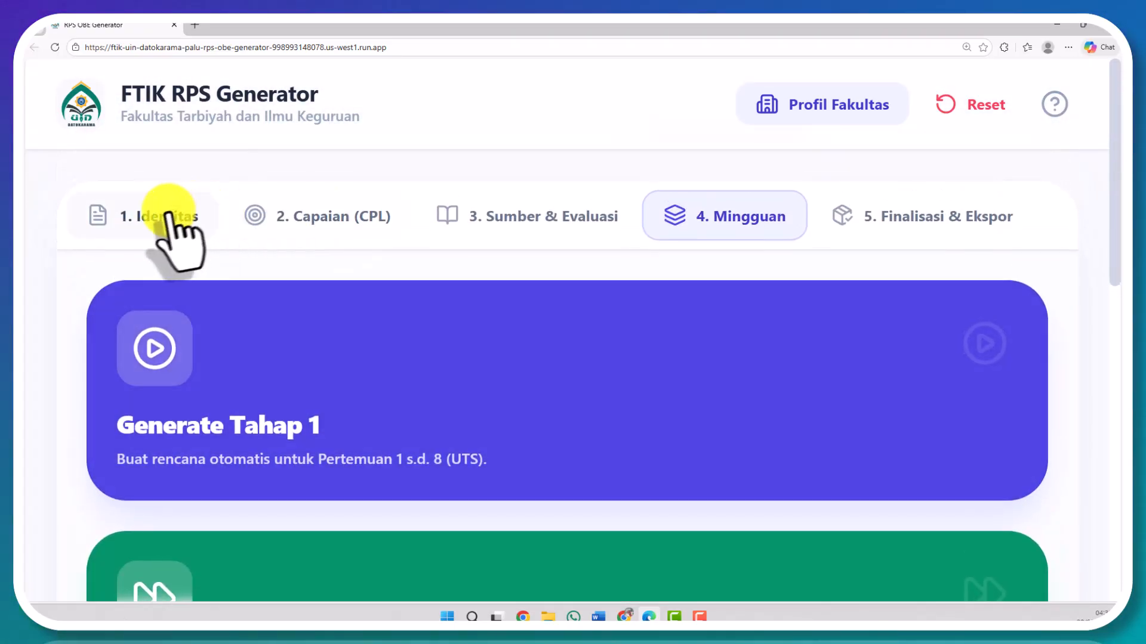
pyautogui.click(168, 216)
pyautogui.scroll(-10, 290, 343)
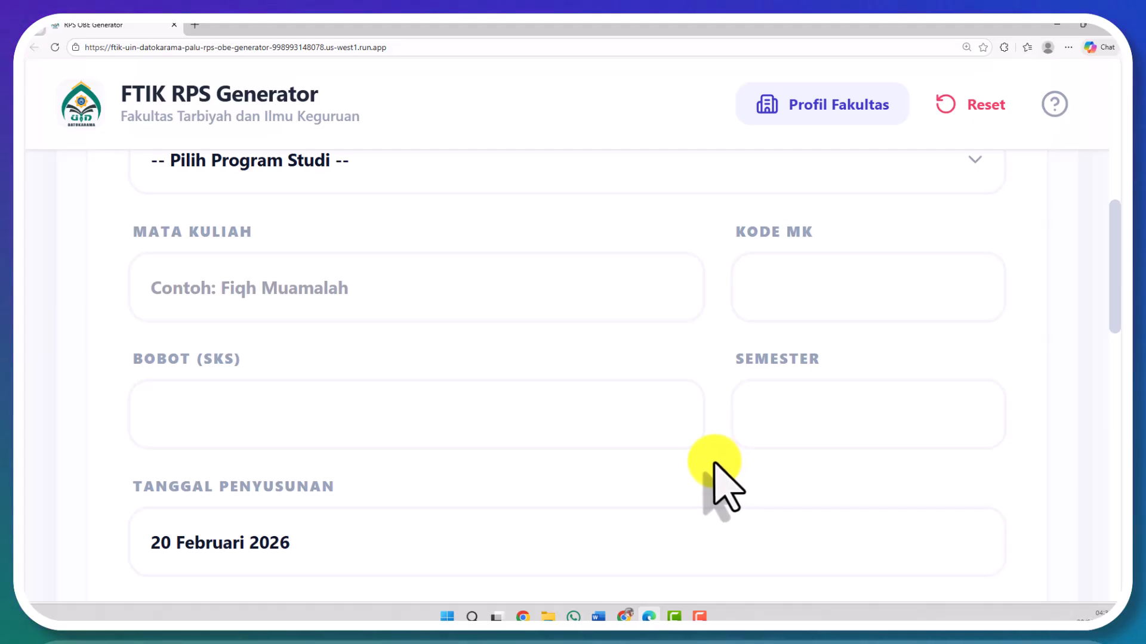
pyautogui.scroll(-4, 725, 458)
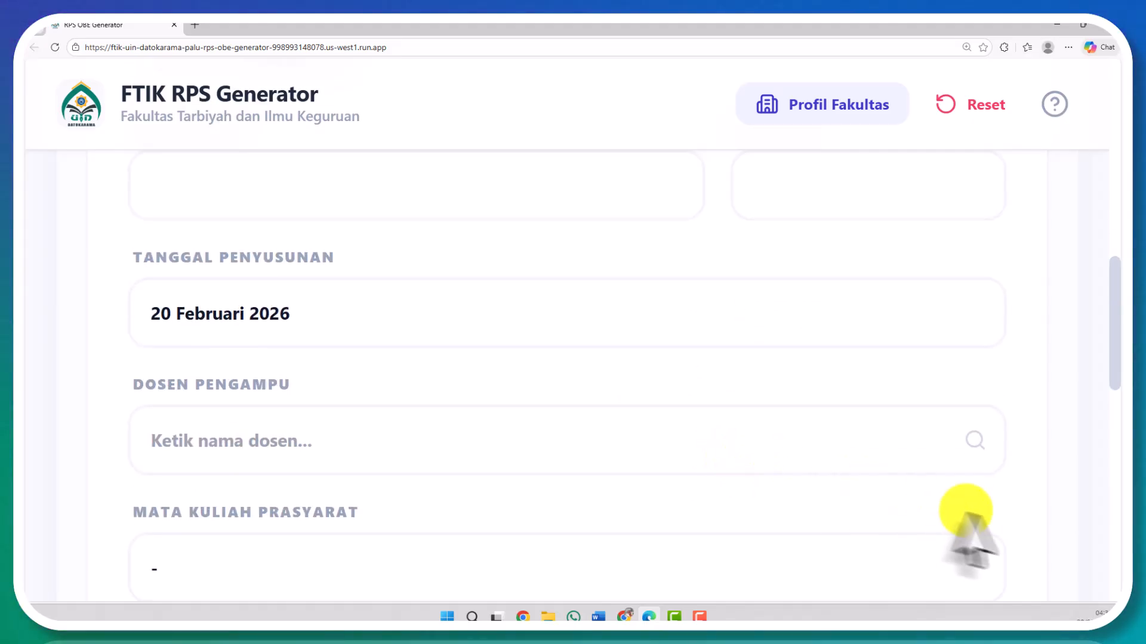